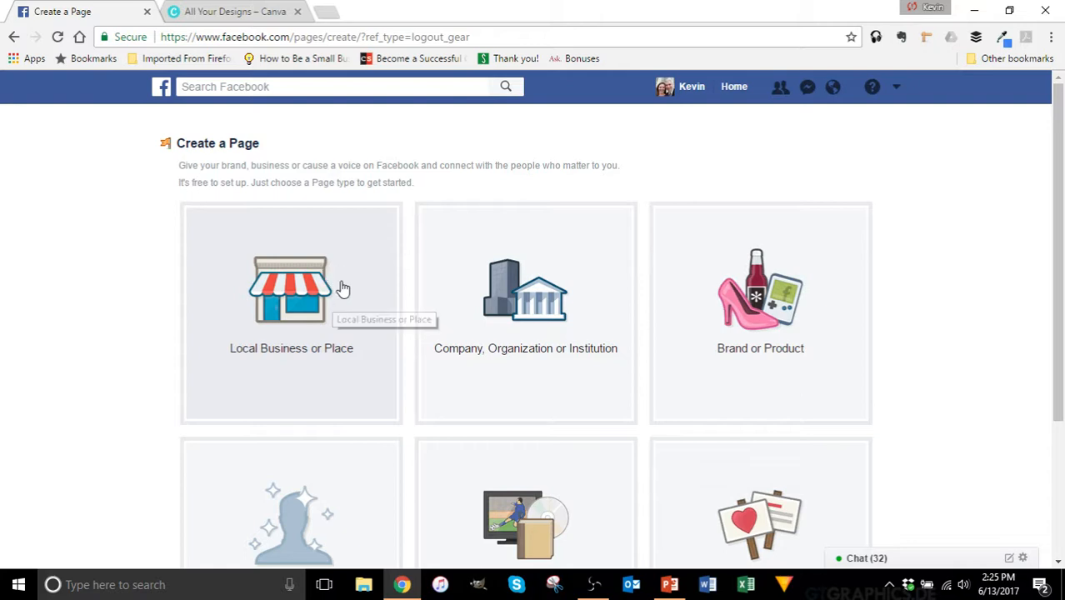
# Step: Choose the Local Business or Place page type and put the cursor in its Page Name field
pyautogui.click(331, 255)
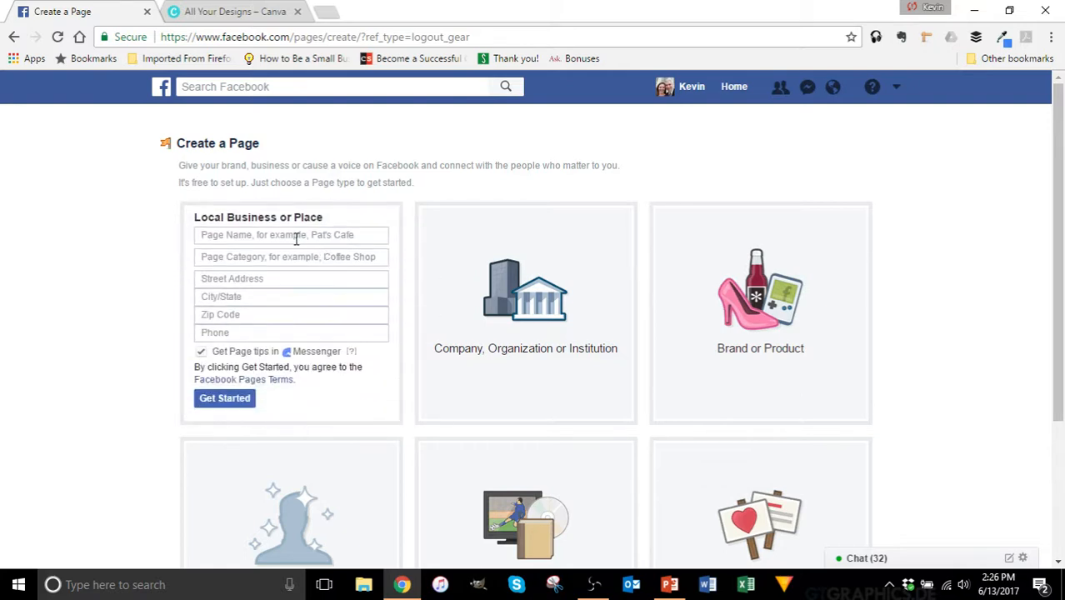
pyautogui.click(296, 237)
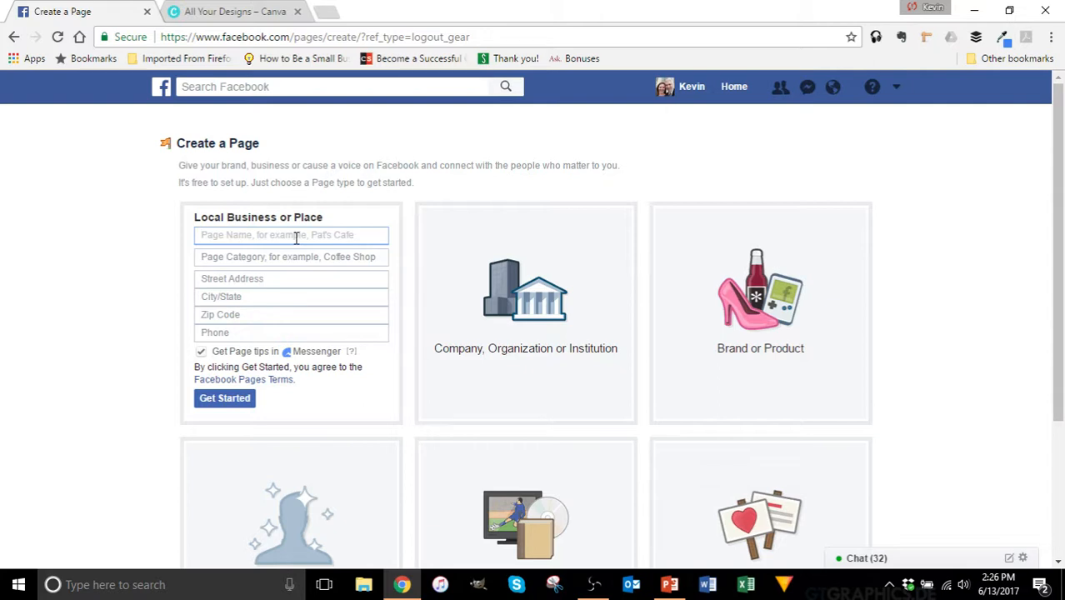
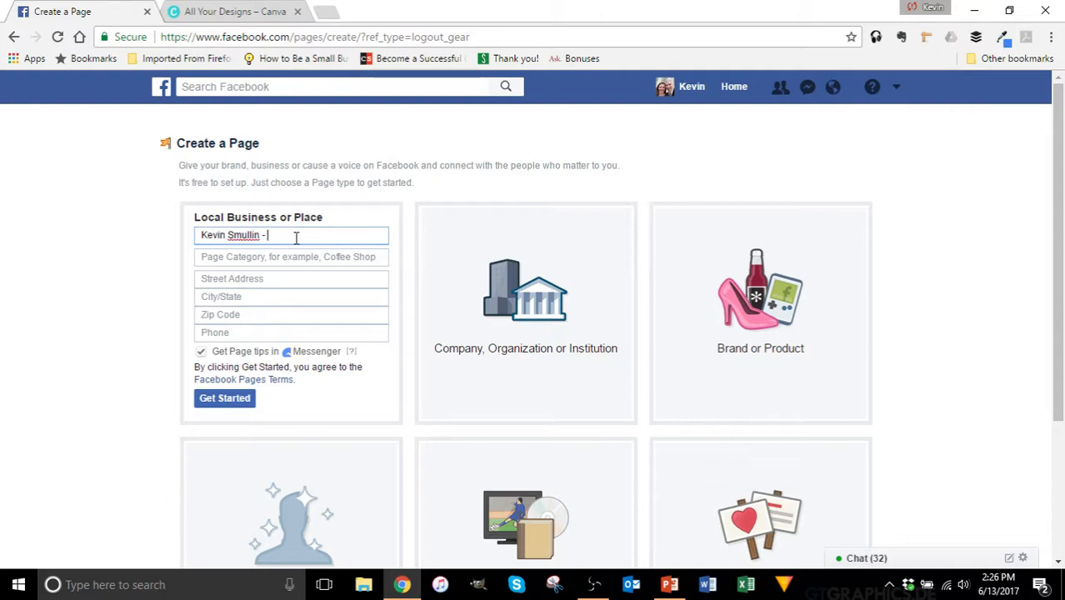
# Step: Enter the agent's name plus 'Your Real Estate Agent' as page name, with Real Estate Agent category
pyautogui.write('Your Real Estate Agent')
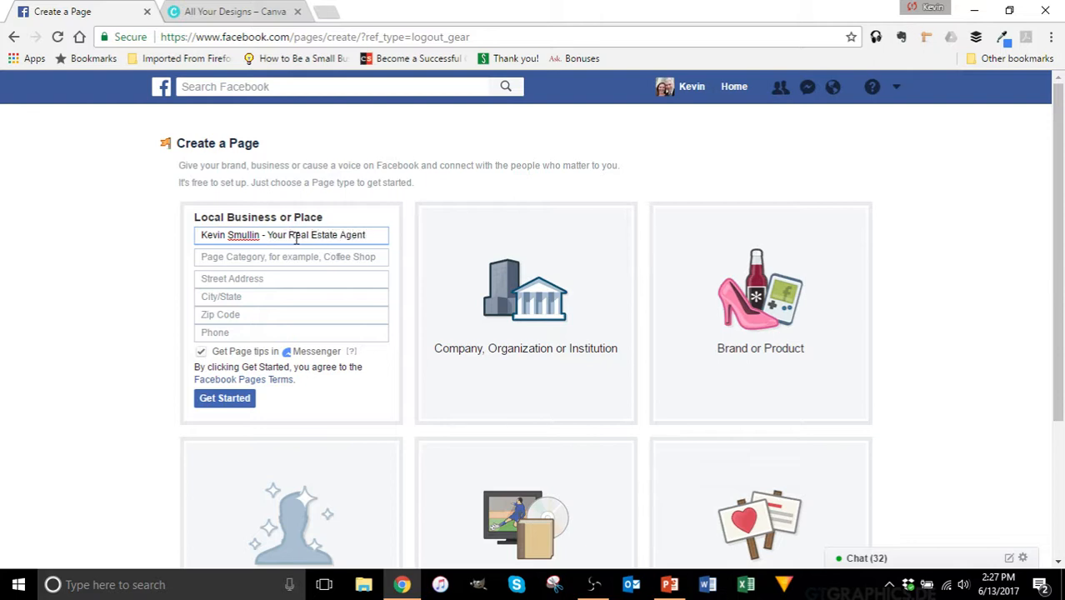
pyautogui.press('Tab')
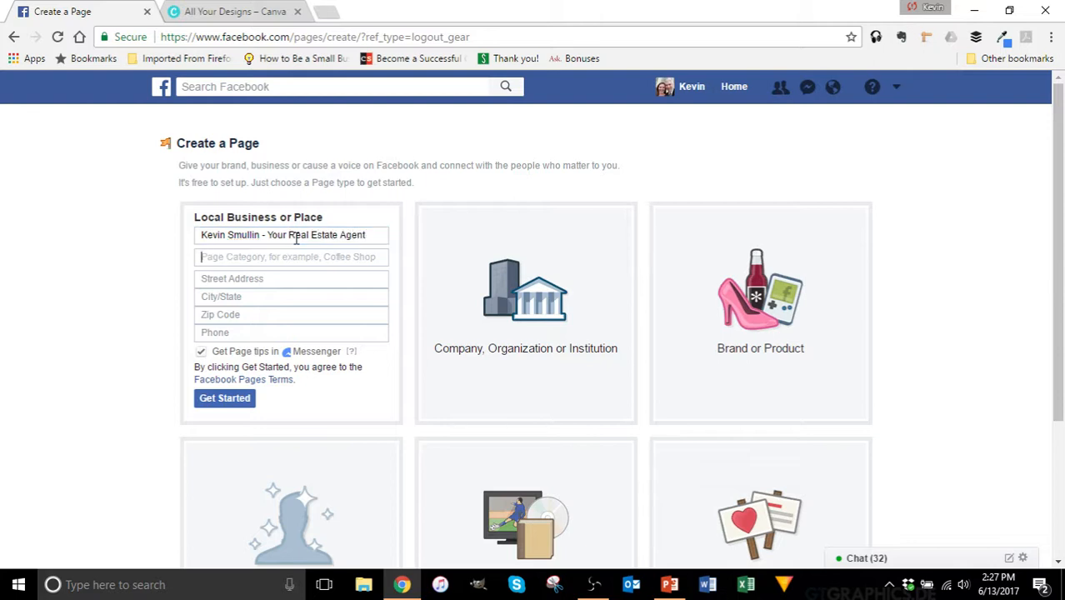
pyautogui.write('real est')
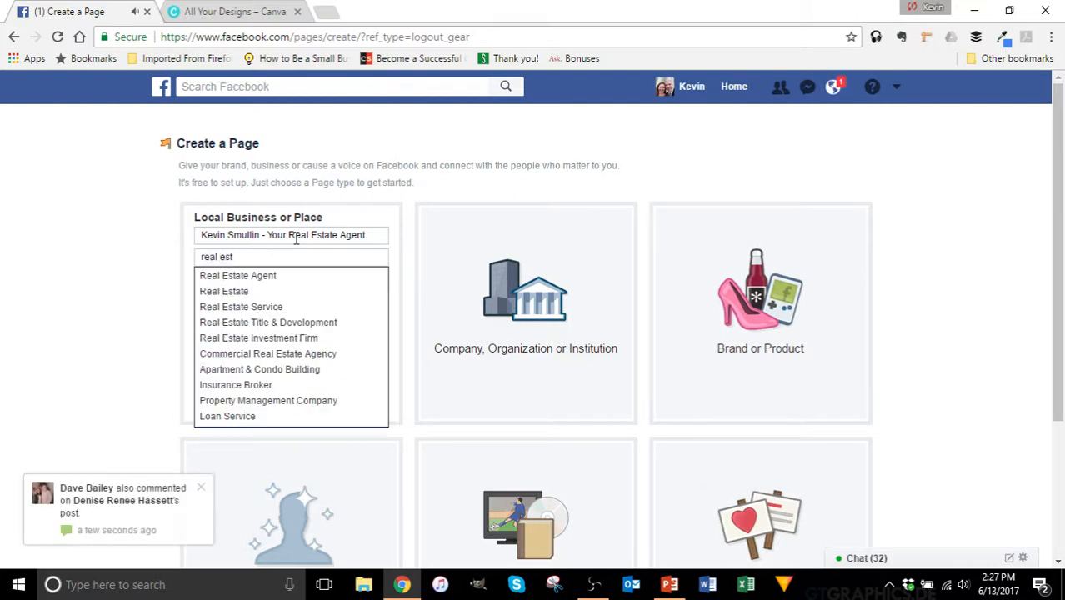
pyautogui.click(238, 276)
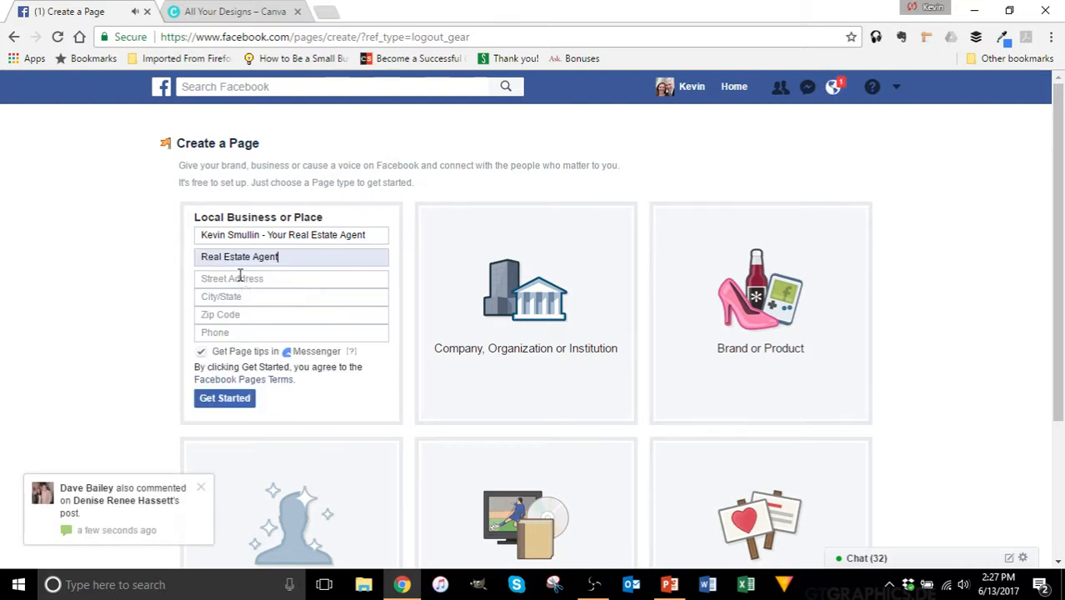
# Step: Fill in the suggested street address, Dallas, Texas as the city, and the zip code
pyautogui.click(245, 277)
pyautogui.write('123 ')
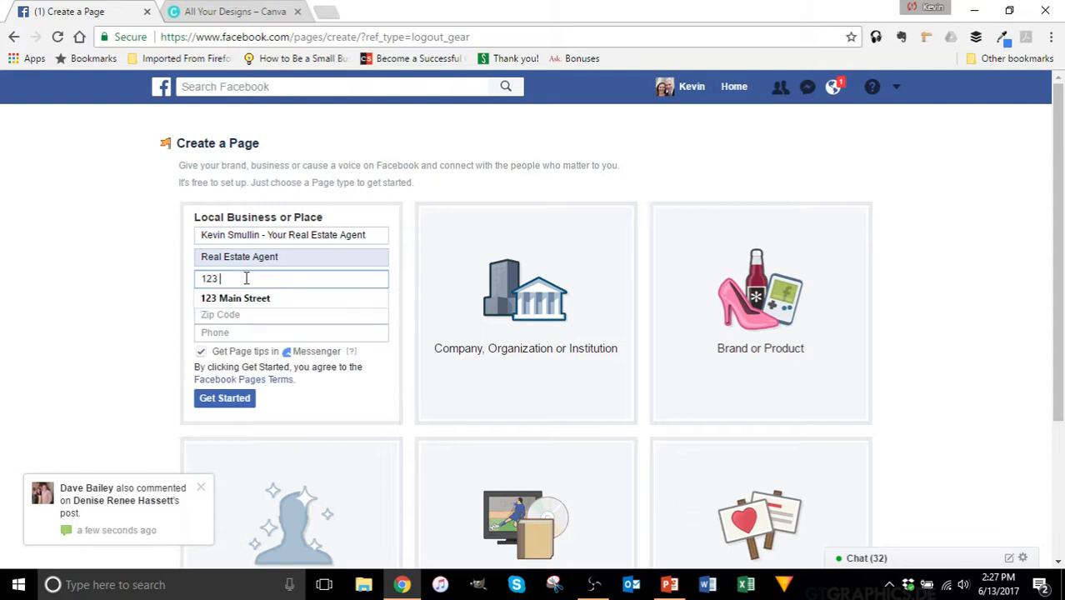
pyautogui.write('M')
pyautogui.press('Down')
pyautogui.press('Return')
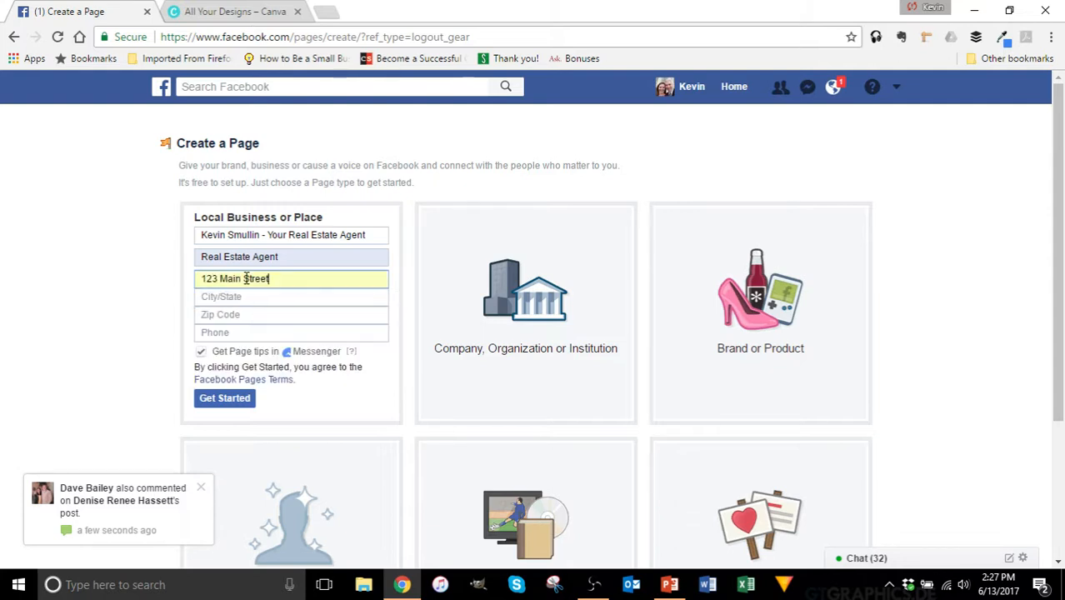
pyautogui.click(238, 298)
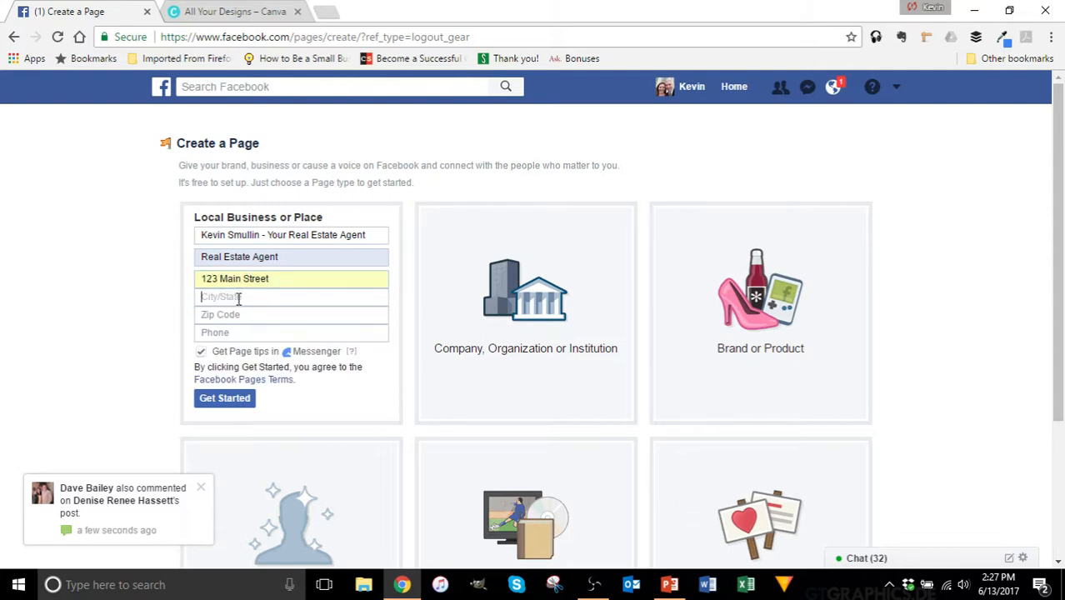
pyautogui.write('Dall')
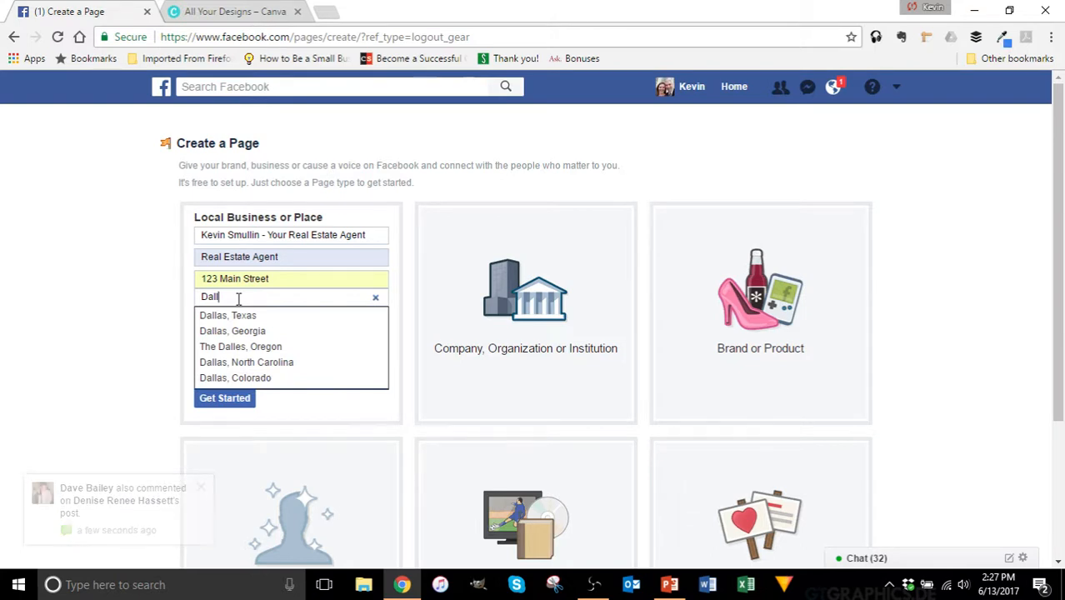
pyautogui.click(245, 315)
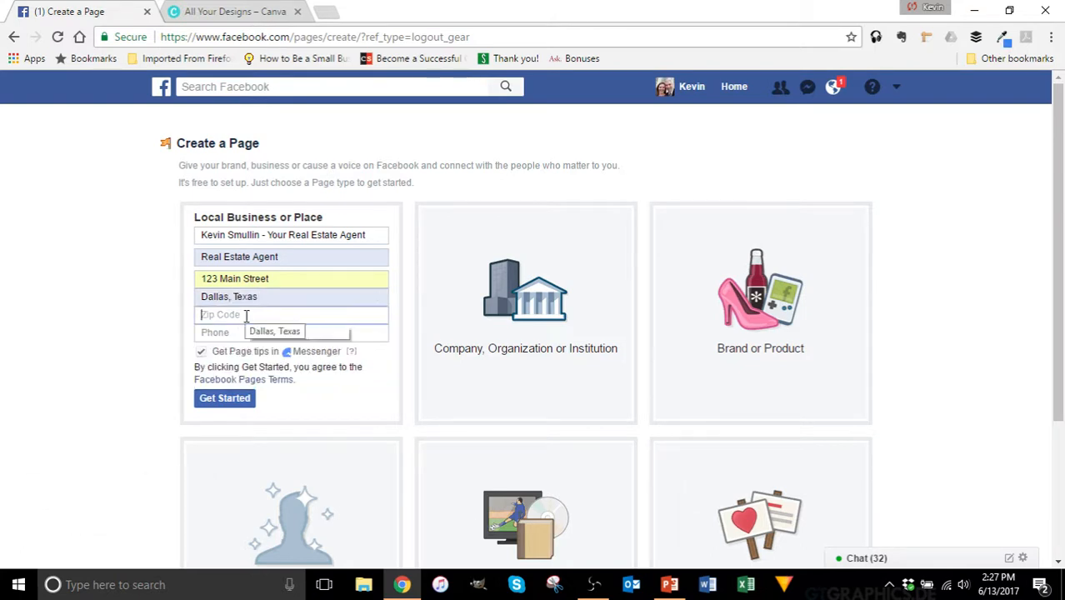
pyautogui.write('05164')
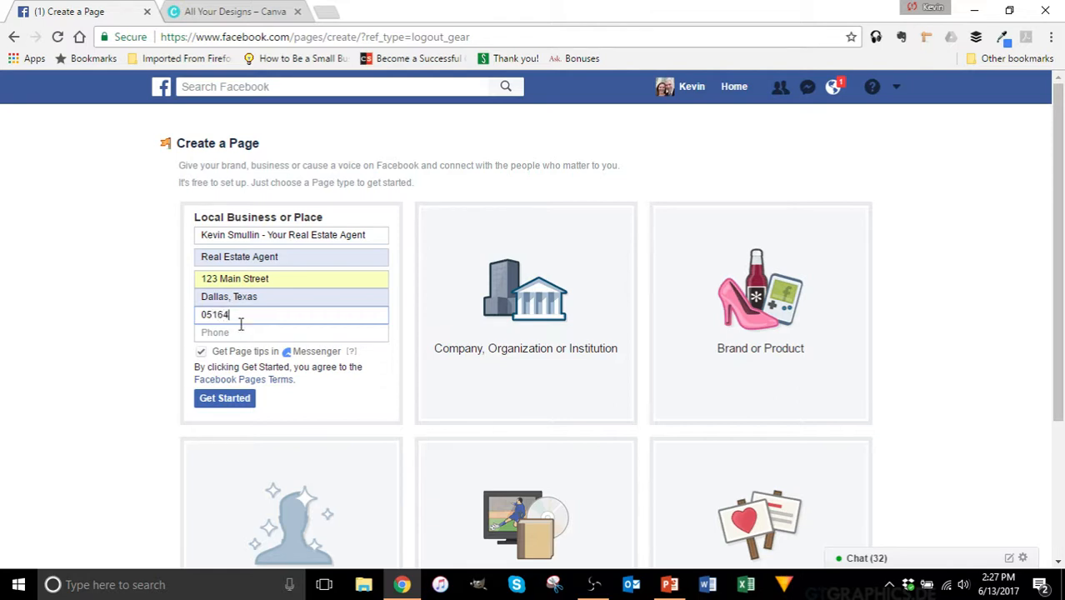
# Step: Add the business phone number and turn off Get Page tips in Messenger
pyautogui.click(238, 330)
pyautogui.write('888')
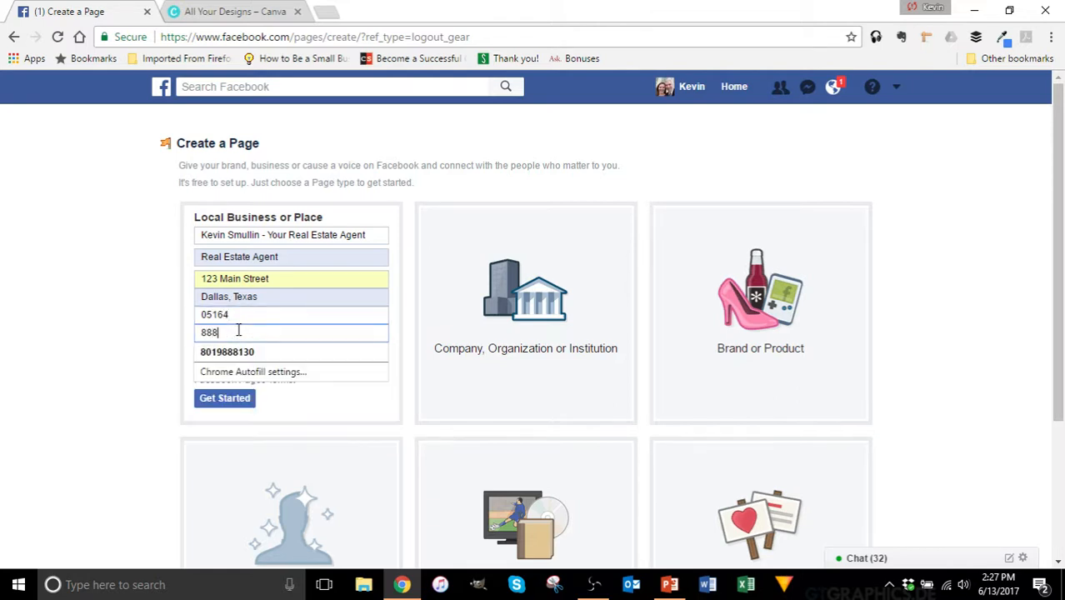
pyautogui.write('-888-8888')
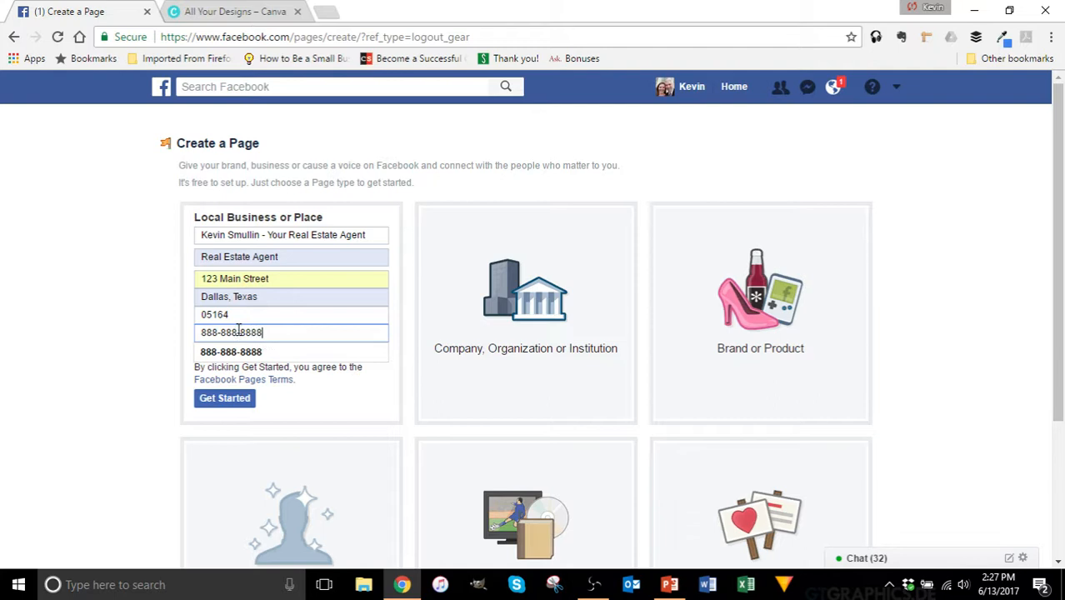
pyautogui.click(237, 351)
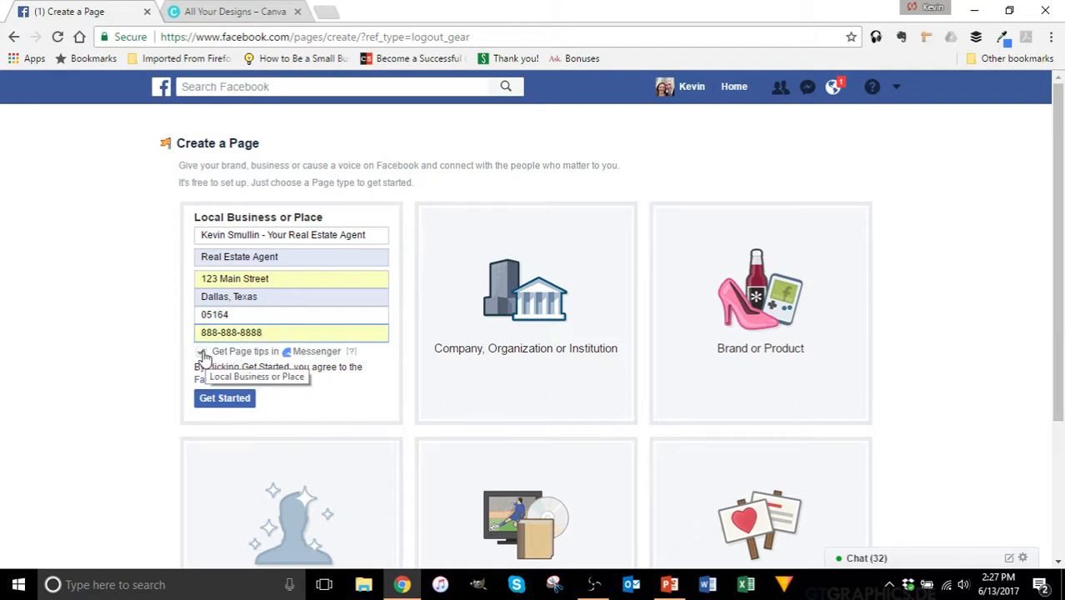
pyautogui.click(203, 355)
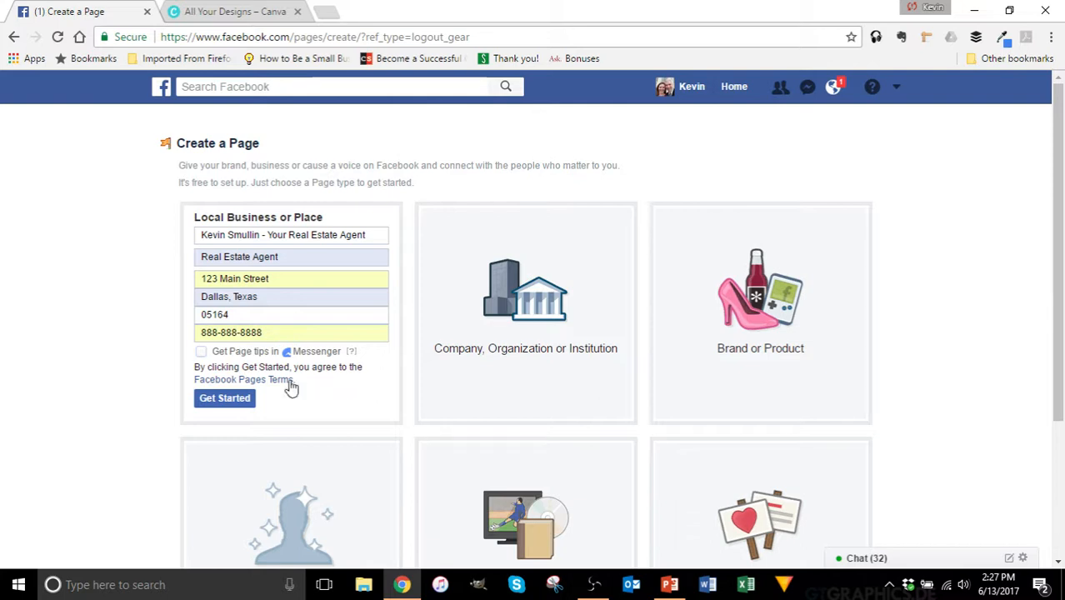
# Step: Submit the completed form with Get Started to create the real estate agent page
pyautogui.click(225, 400)
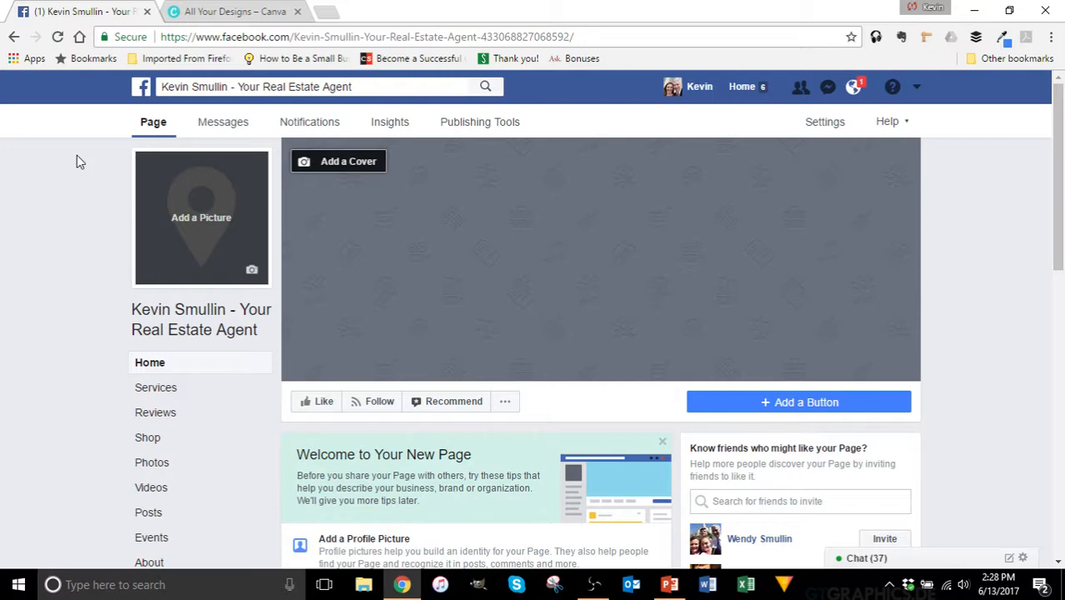
# Step: Upload FB Headshot.png as the page's profile picture, skipping cropping, and save it
pyautogui.click(207, 232)
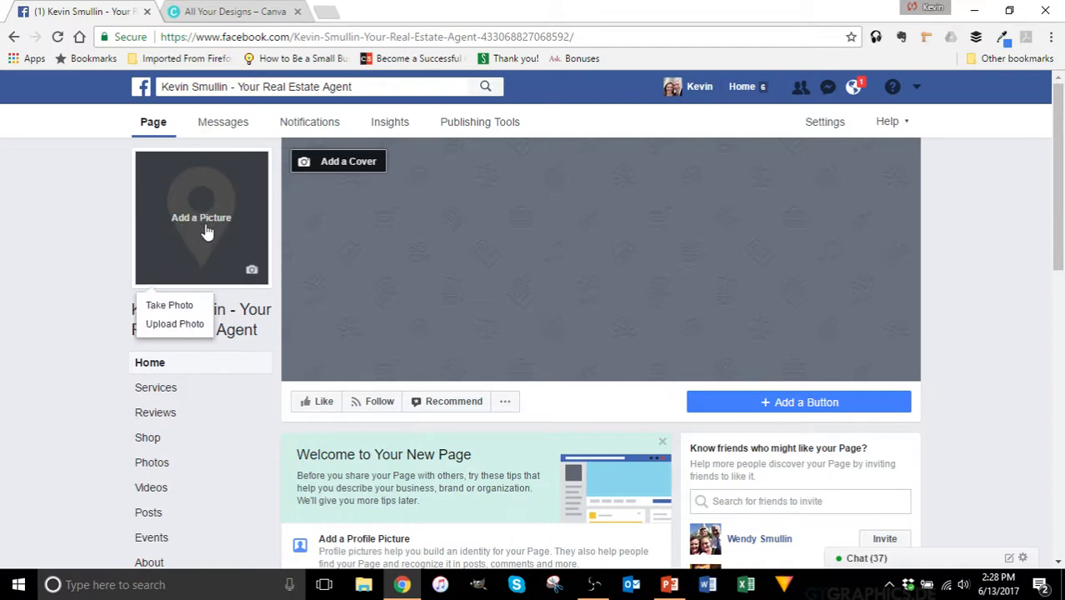
pyautogui.click(183, 327)
pyautogui.scroll(-5, 265, 181)
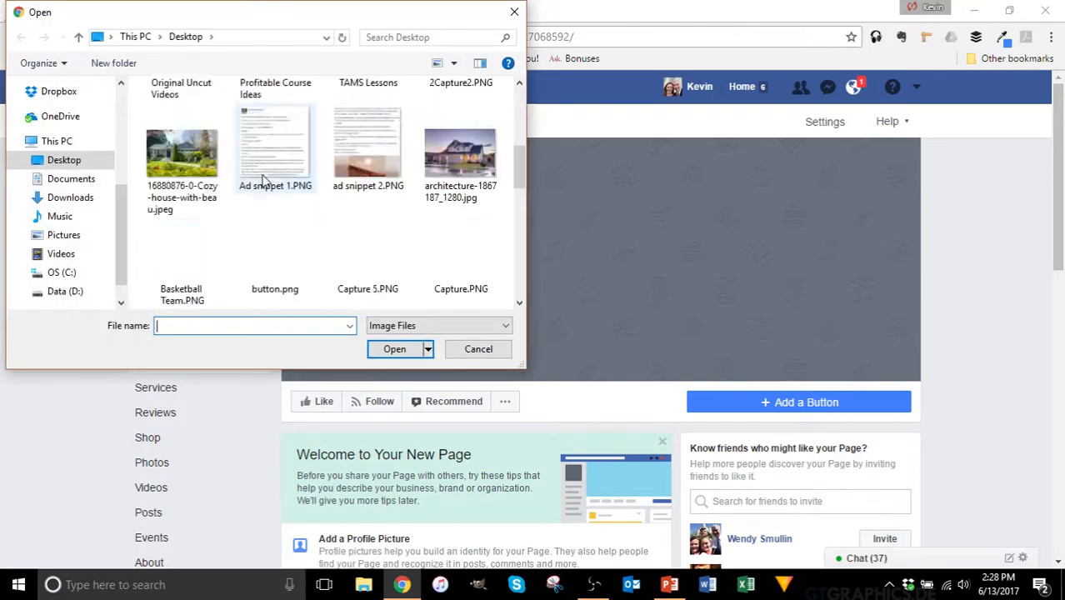
pyautogui.scroll(-3, 265, 182)
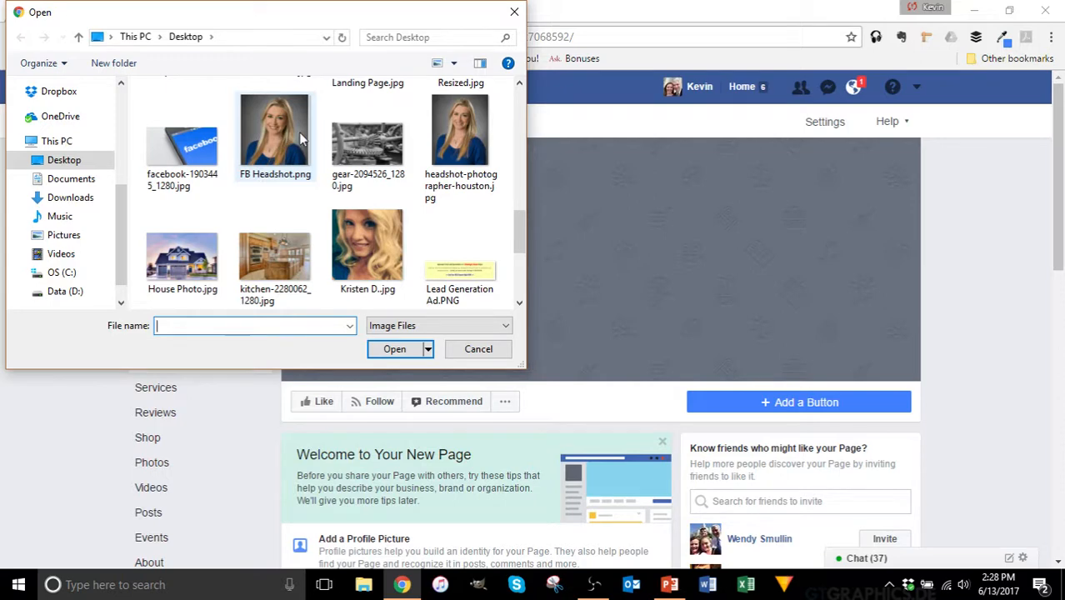
pyautogui.click(271, 137)
pyautogui.click(395, 348)
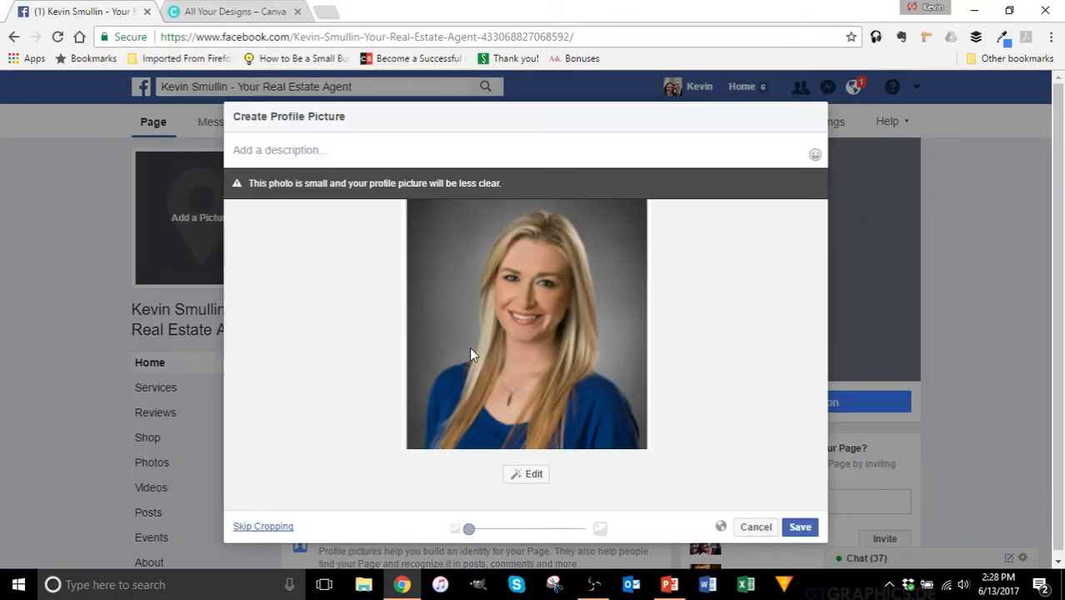
pyautogui.moveTo(469, 529); pyautogui.dragTo(503, 527)
pyautogui.click(264, 528)
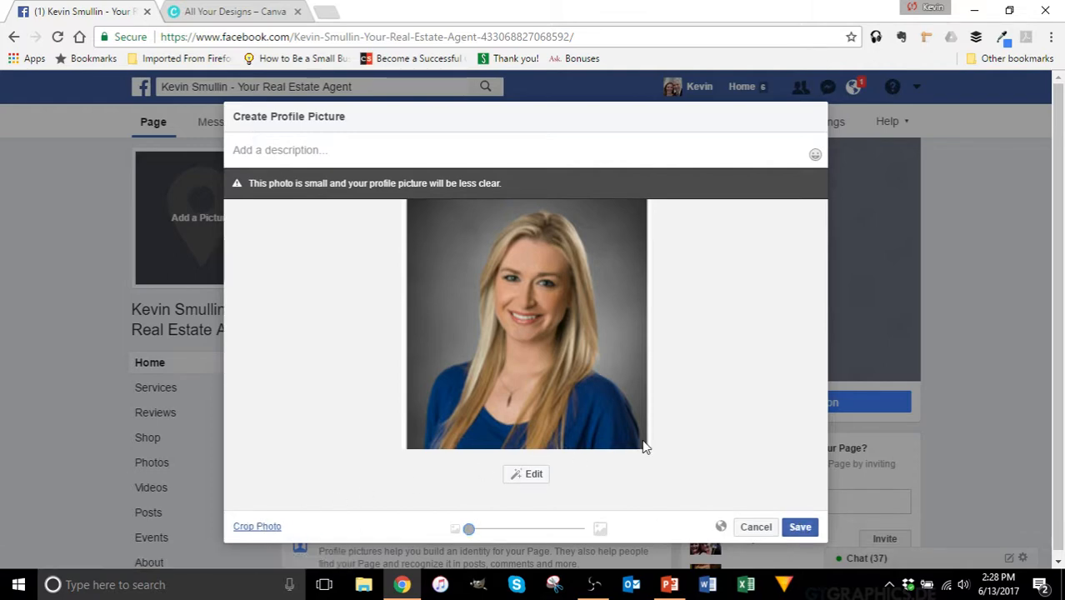
pyautogui.click(795, 526)
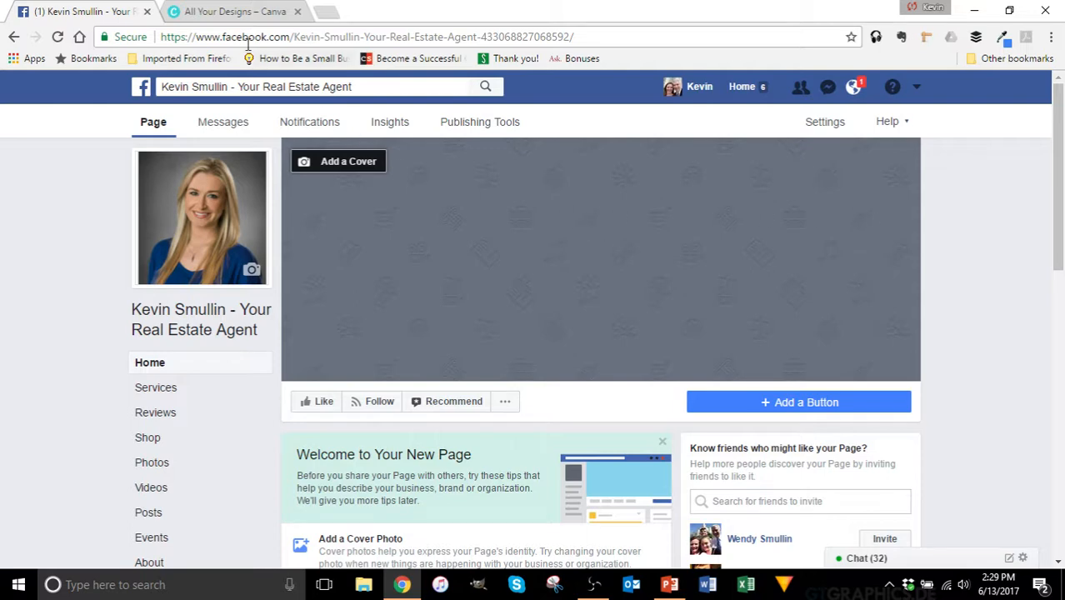
# Step: In Canva, start a Facebook Cover design (828 × 315 px) from Social Media & Email Headers
pyautogui.click(240, 12)
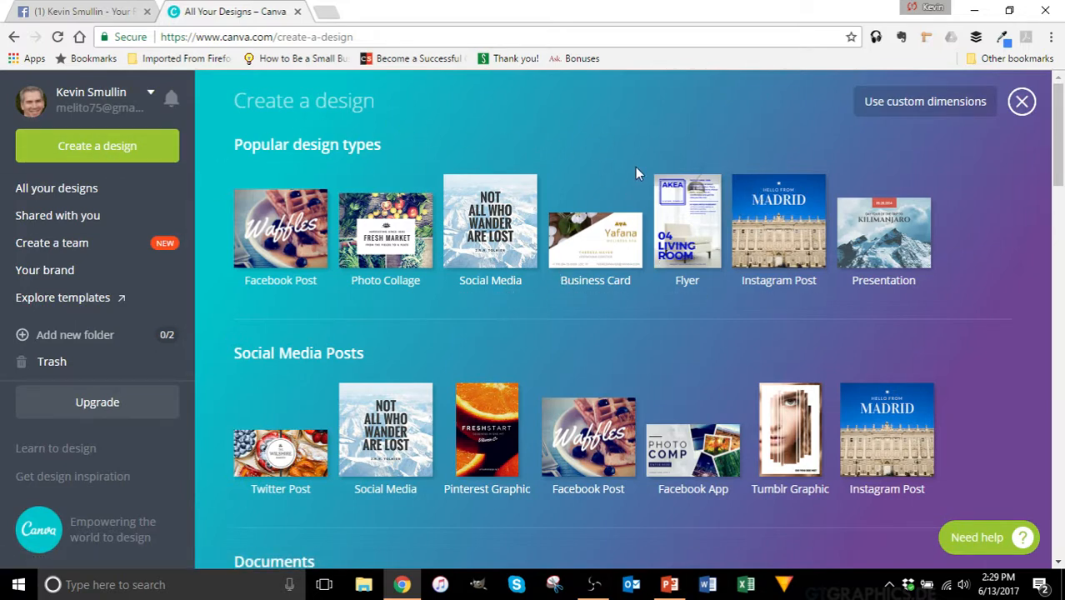
pyautogui.scroll(-7, 635, 167)
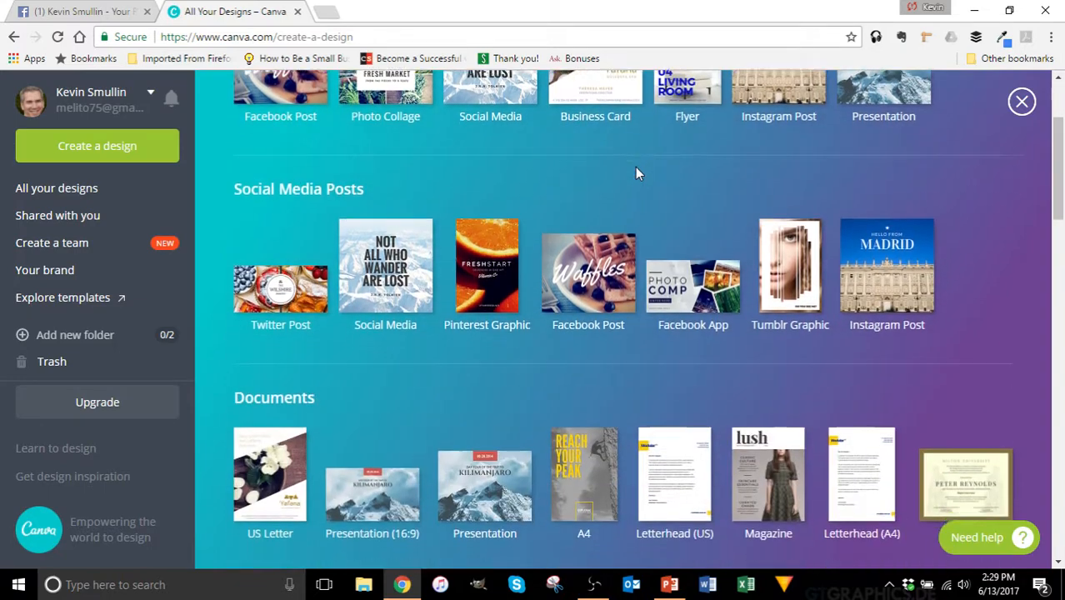
pyautogui.scroll(-10, 638, 175)
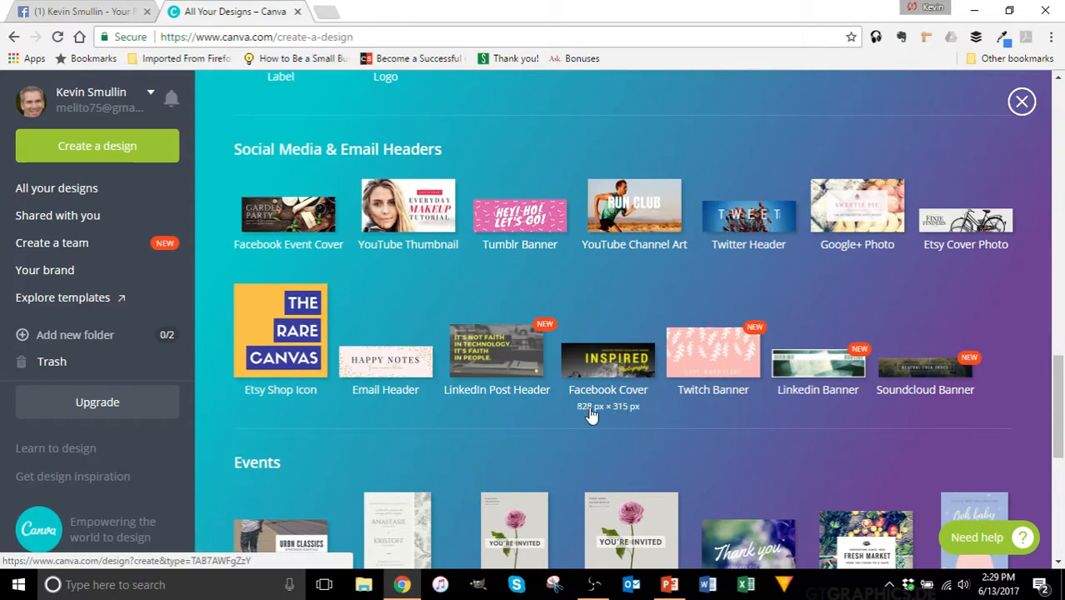
pyautogui.click(606, 369)
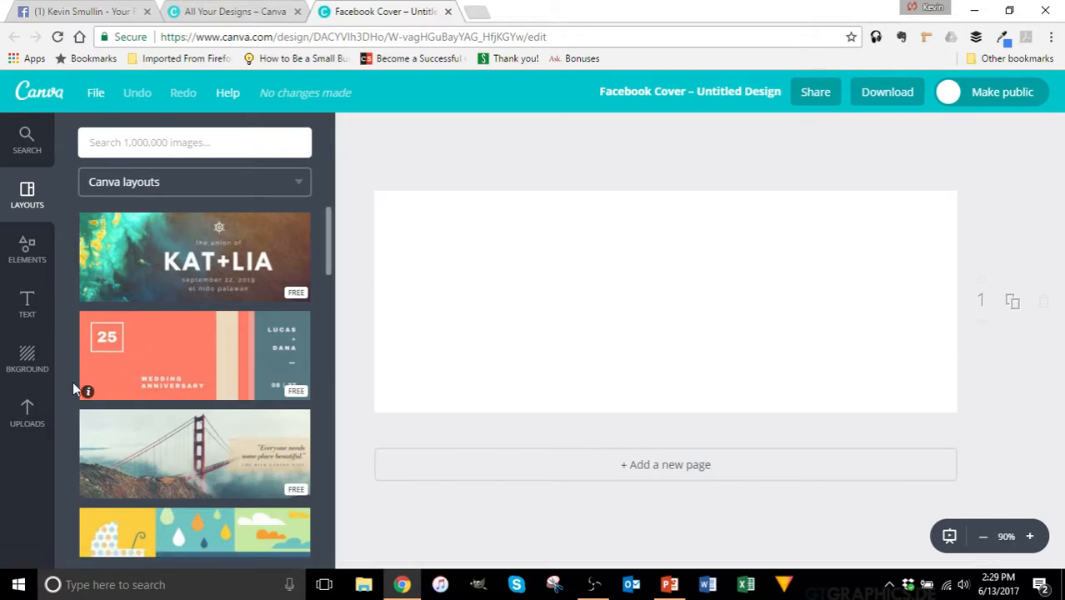
# Step: Add the uploaded kitchen photo and stretch it to fill the whole cover
pyautogui.click(27, 410)
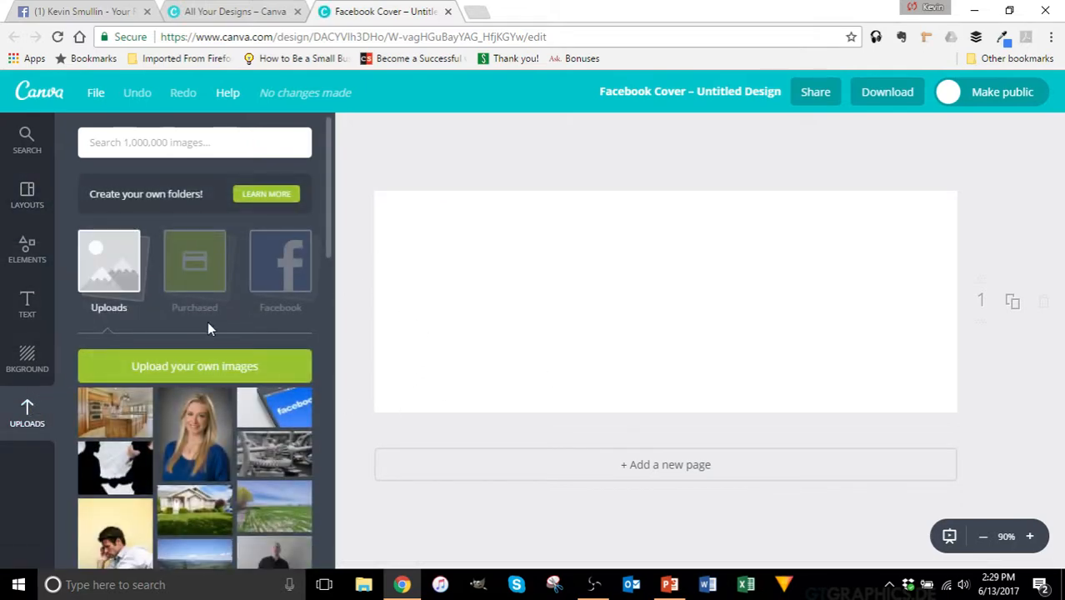
pyautogui.click(115, 410)
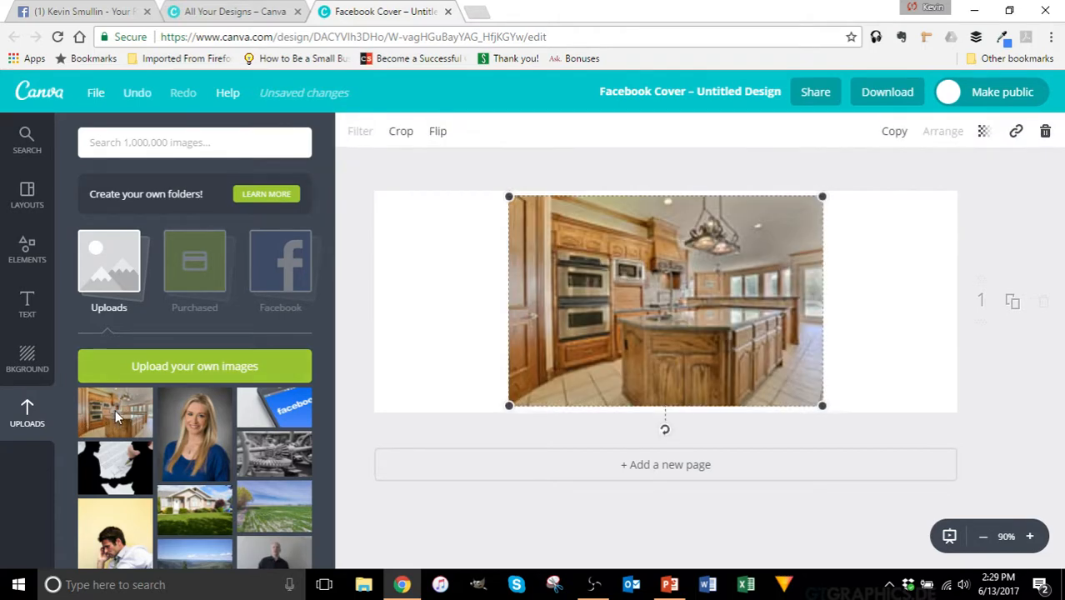
pyautogui.moveTo(508, 194); pyautogui.dragTo(335, 181)
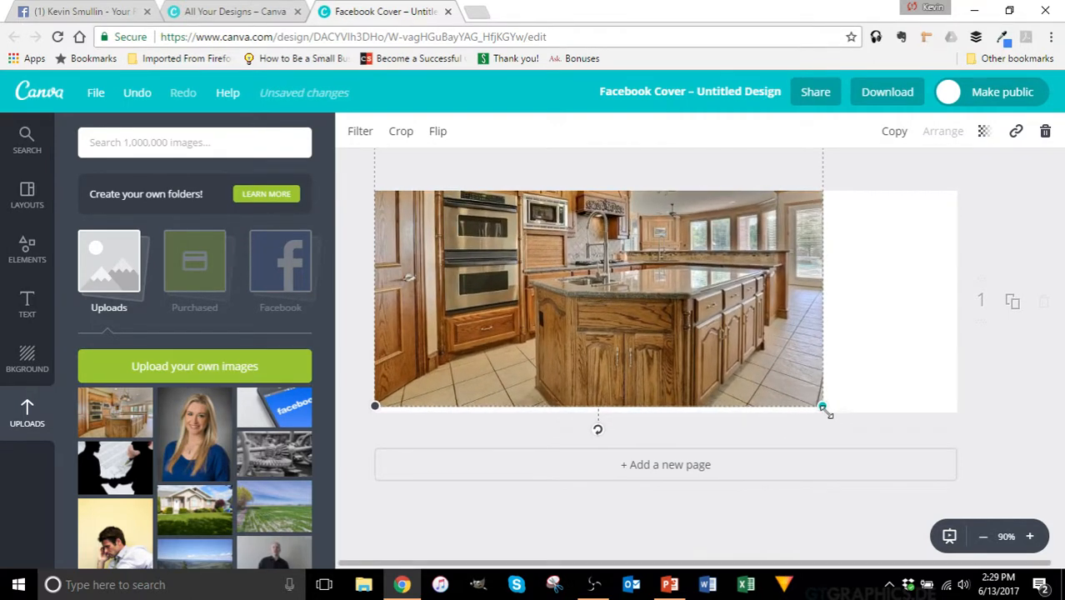
pyautogui.moveTo(824, 408); pyautogui.dragTo(957, 495)
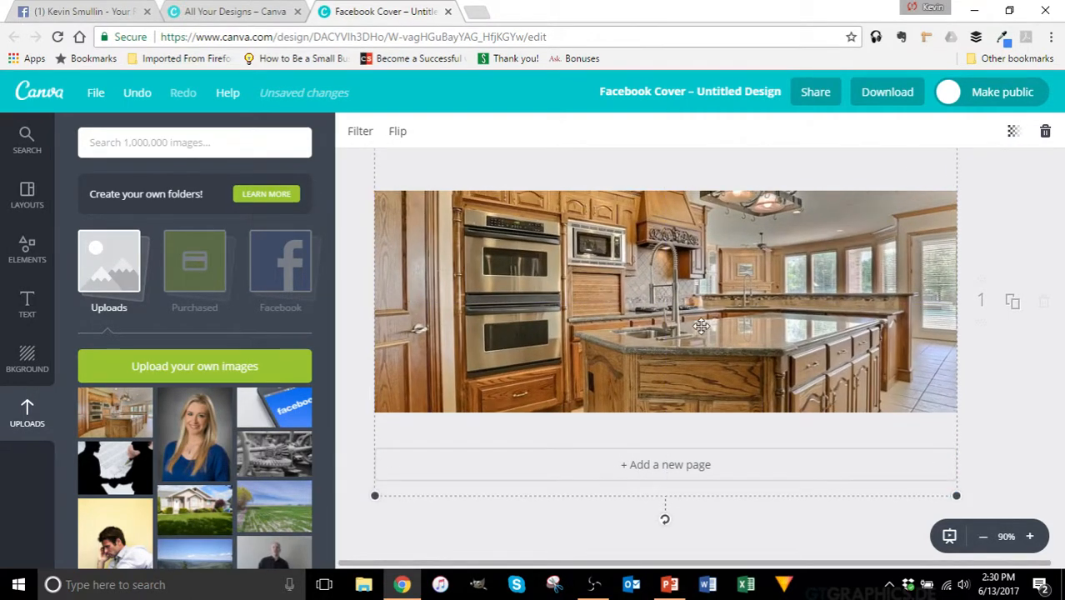
pyautogui.moveTo(701, 326)
pyautogui.mouseDown()
pyautogui.moveTo(704, 412)
pyautogui.moveTo(699, 342)
pyautogui.mouseUp()
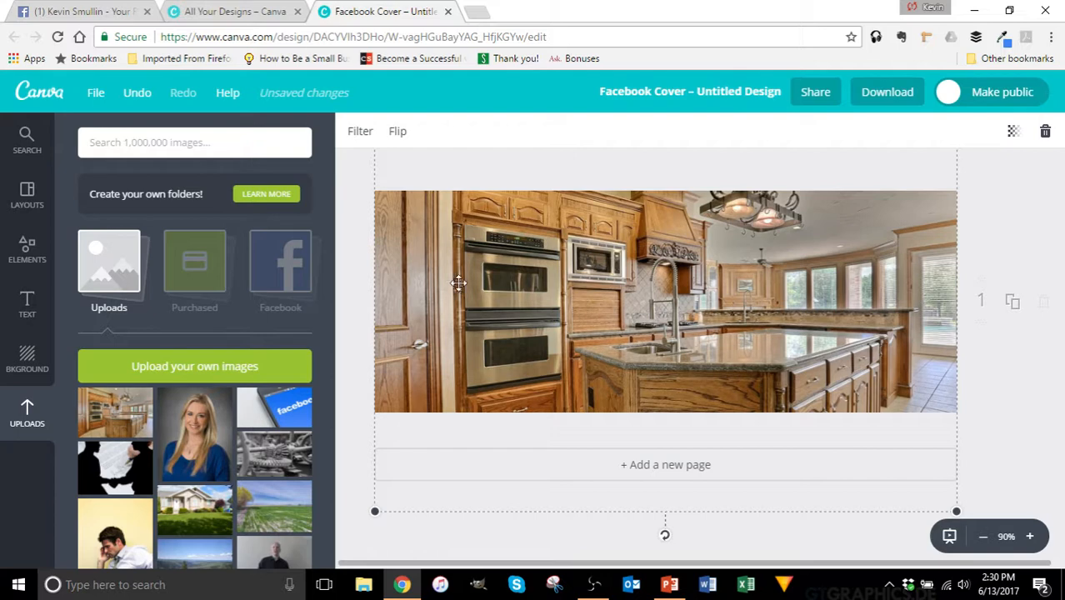
# Step: Place the RE/MAX Associates logo on the photo, shrunk and near the top-left
pyautogui.scroll(-4, 148, 333)
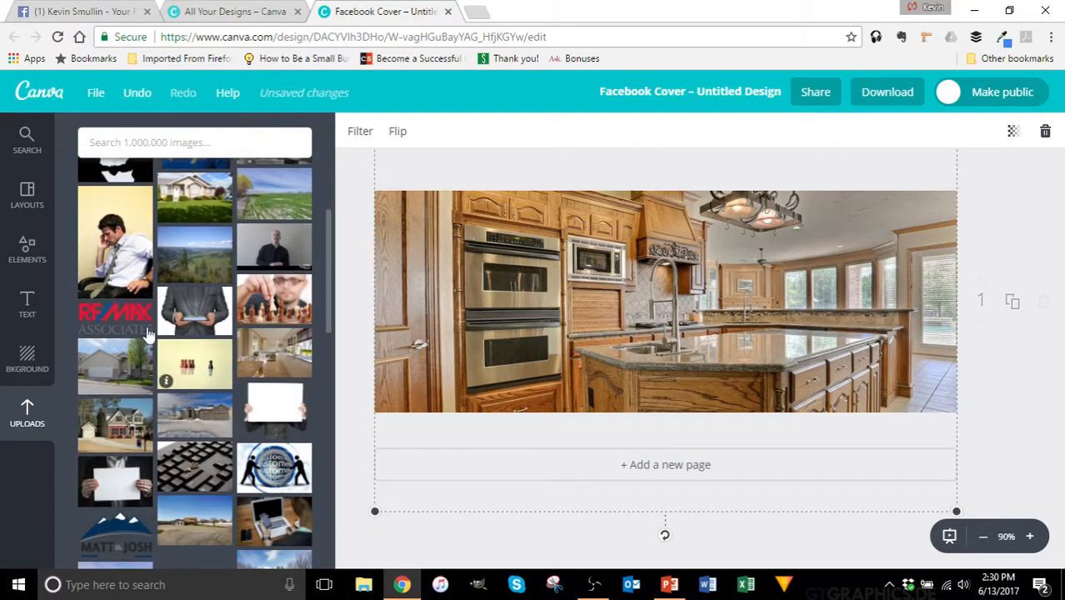
pyautogui.moveTo(148, 333); pyautogui.dragTo(488, 230)
pyautogui.moveTo(557, 272); pyautogui.dragTo(489, 256)
# Step: Add a white square from Elements > Shapes, shrink it and move it to the top-left corner
pyautogui.click(30, 200)
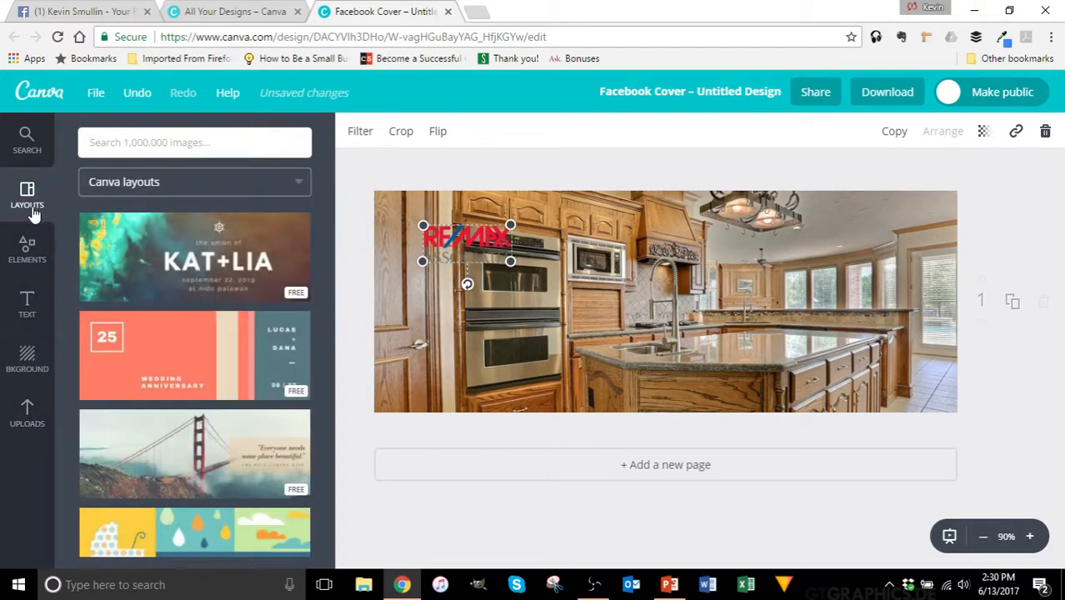
pyautogui.click(28, 250)
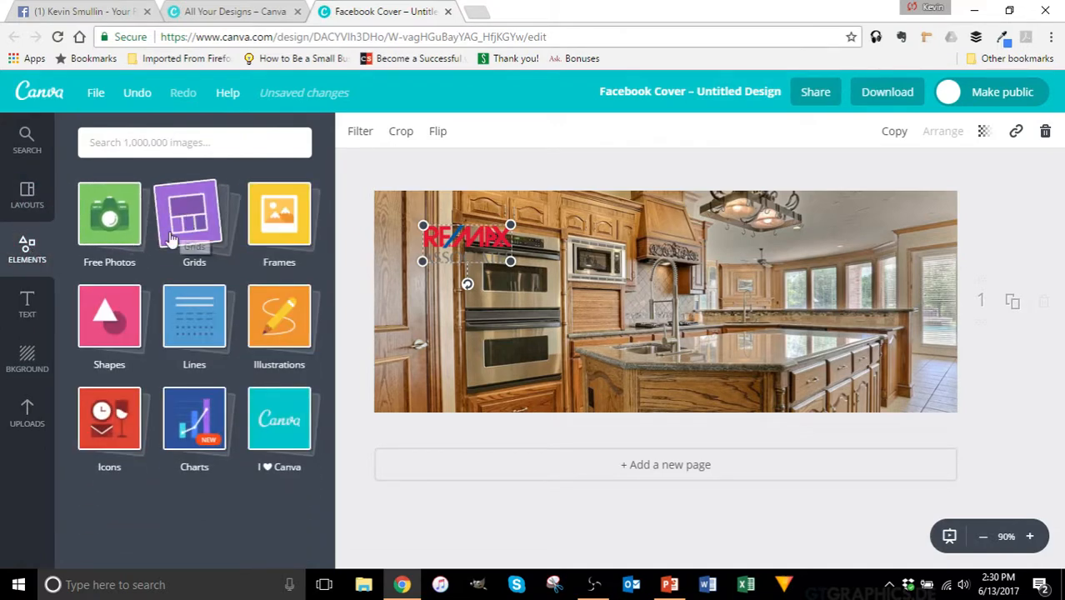
pyautogui.click(112, 317)
pyautogui.scroll(-1, 250, 275)
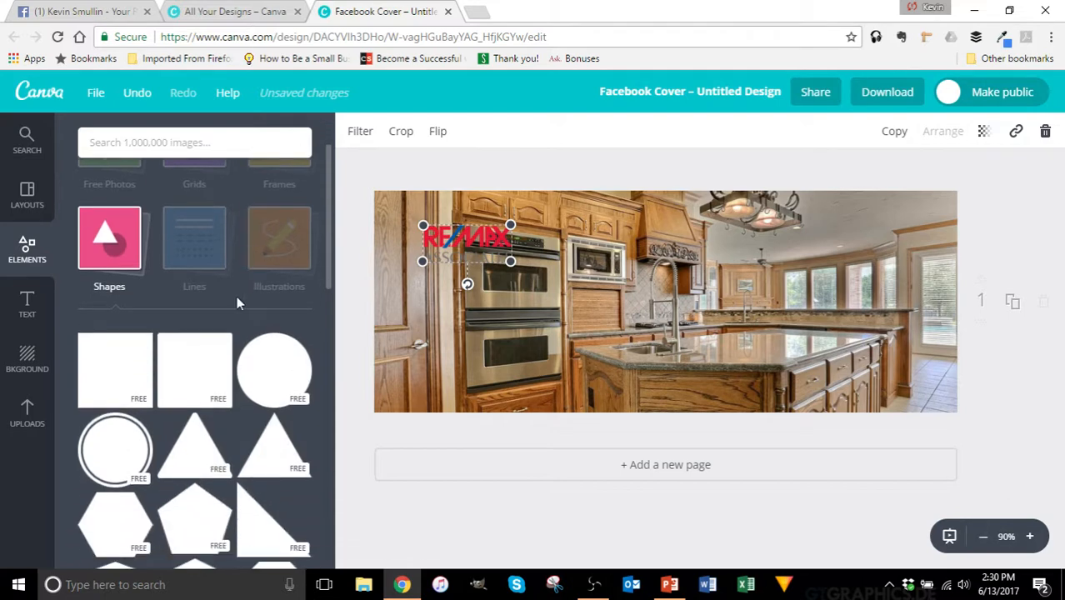
pyautogui.click(195, 365)
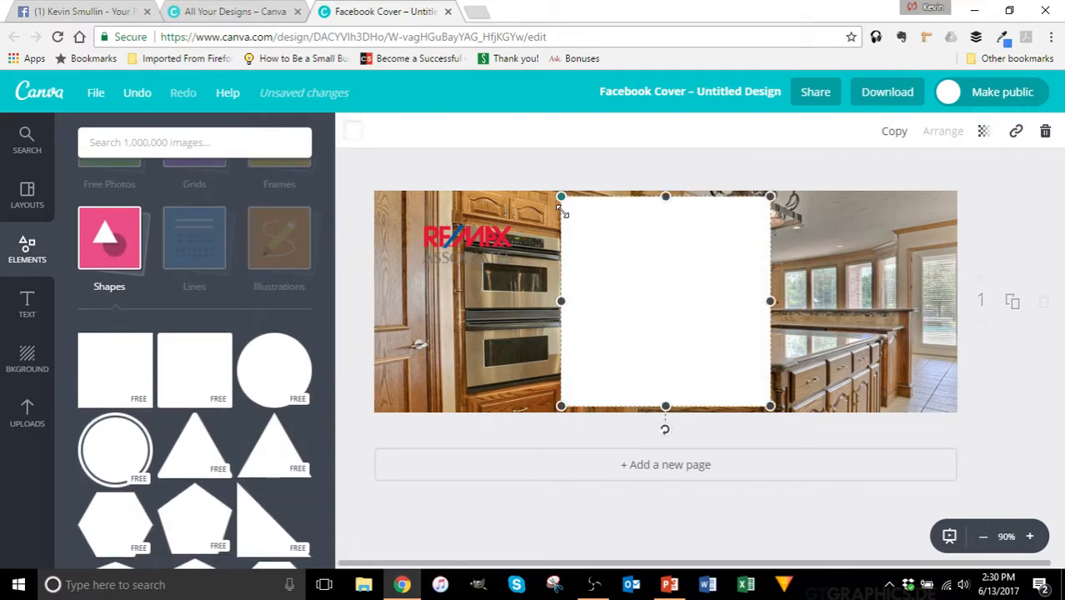
pyautogui.moveTo(562, 213); pyautogui.dragTo(663, 301)
pyautogui.moveTo(655, 313); pyautogui.dragTo(460, 301)
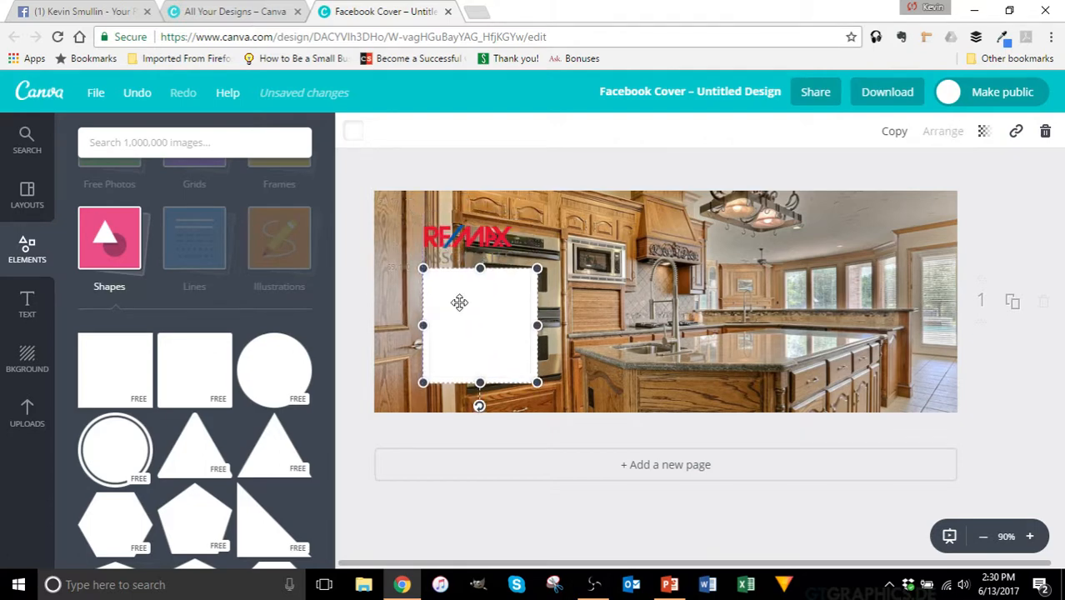
pyautogui.moveTo(469, 244); pyautogui.dragTo(599, 248)
pyautogui.moveTo(476, 295); pyautogui.dragTo(450, 234)
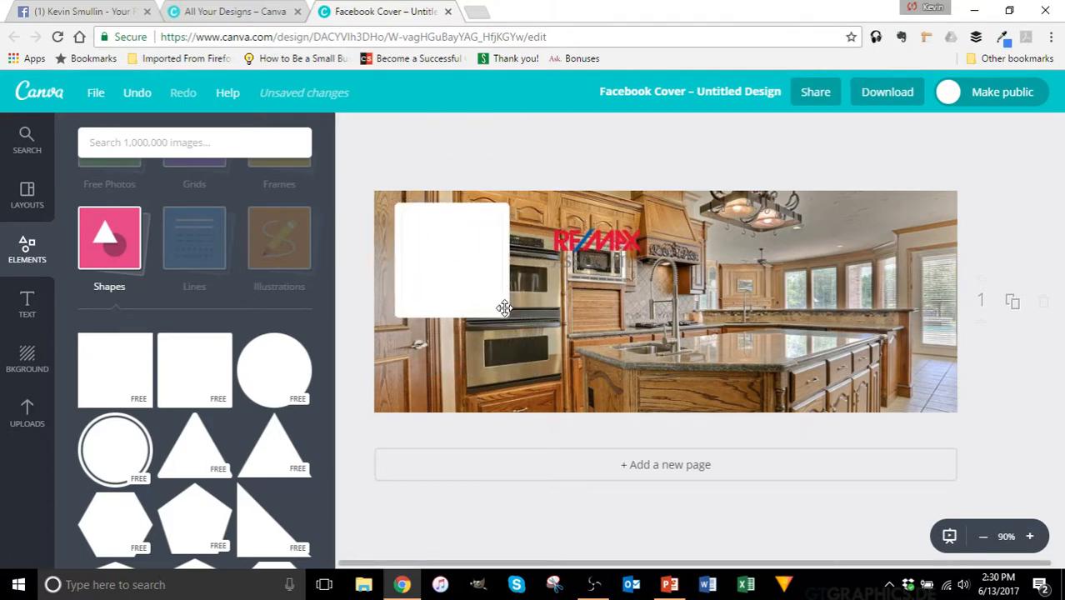
# Step: Lower the white square's transparency and move the RE/MAX logo onto it
pyautogui.click(491, 282)
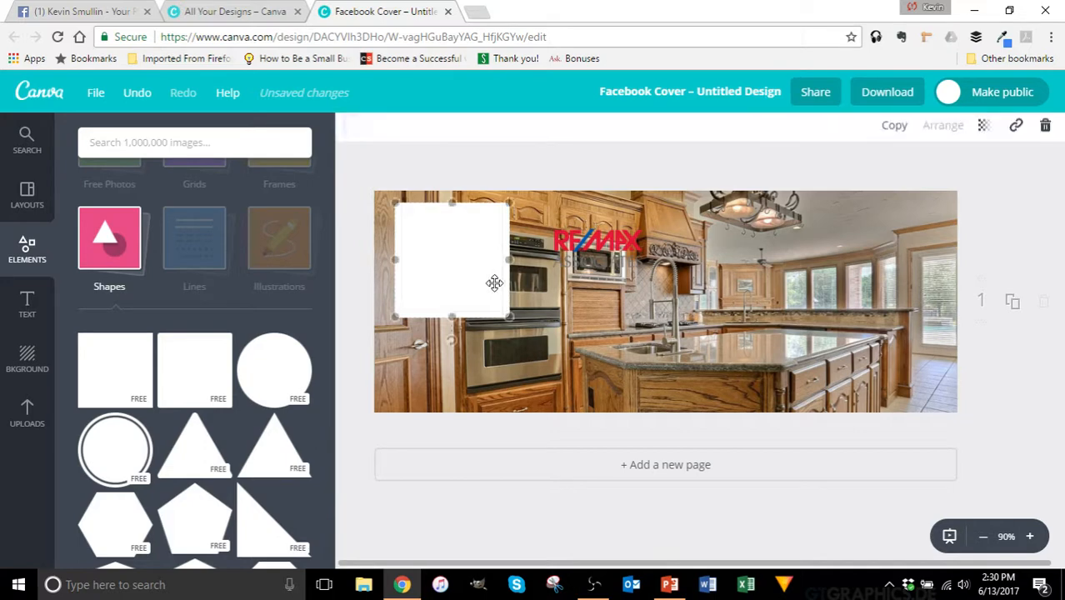
pyautogui.click(983, 134)
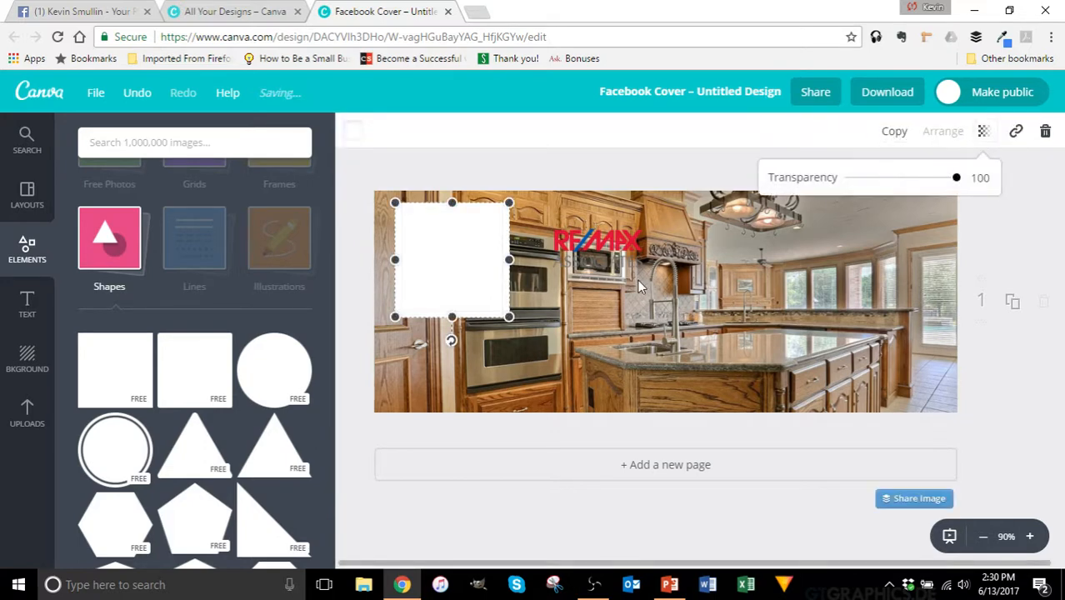
pyautogui.moveTo(955, 178); pyautogui.dragTo(928, 185)
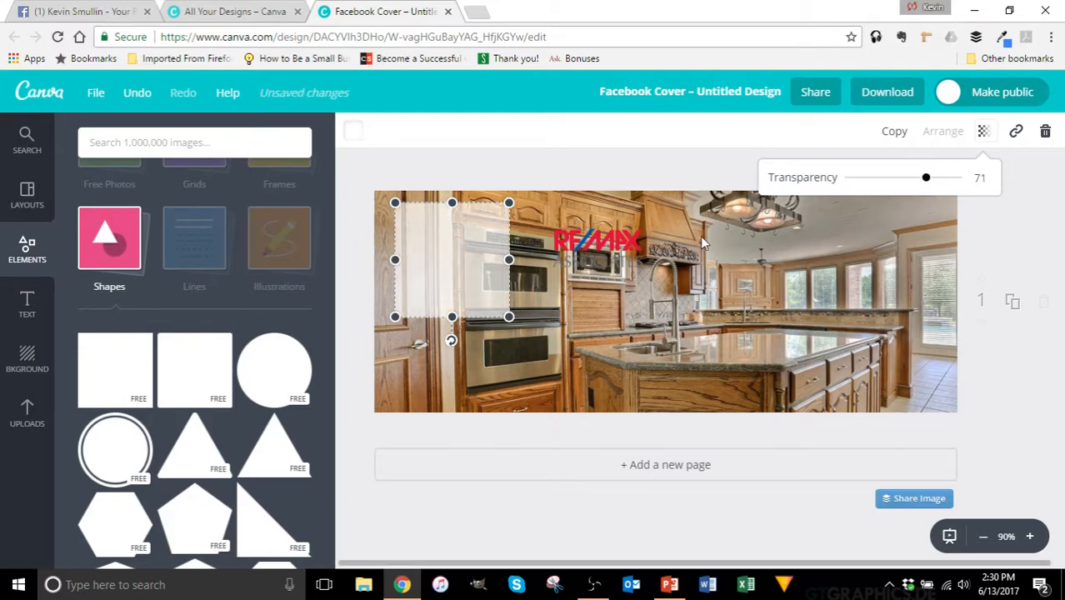
pyautogui.moveTo(621, 246); pyautogui.dragTo(576, 240)
# Step: Bring the logo forward and trim the translucent square to frame it
pyautogui.click(464, 247)
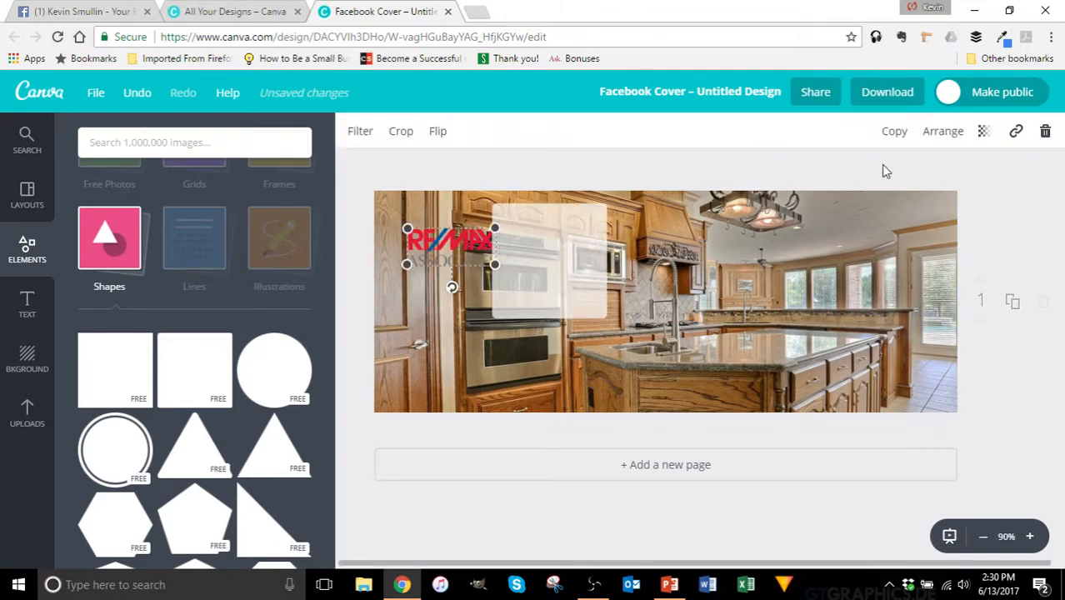
pyautogui.click(945, 133)
pyautogui.click(915, 178)
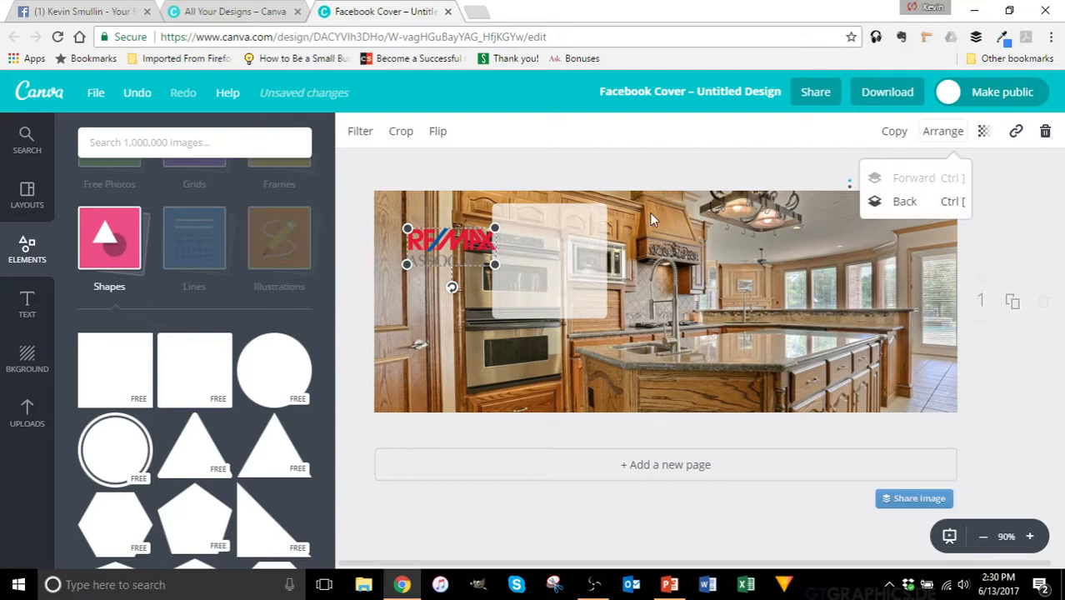
pyautogui.moveTo(533, 252); pyautogui.dragTo(441, 250)
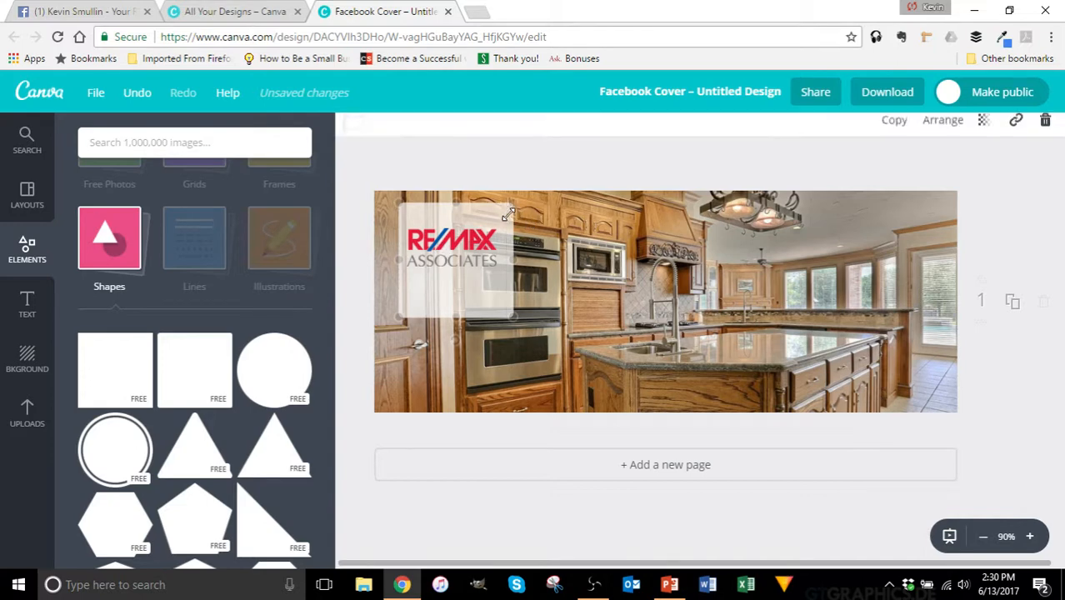
pyautogui.moveTo(512, 203); pyautogui.dragTo(516, 225)
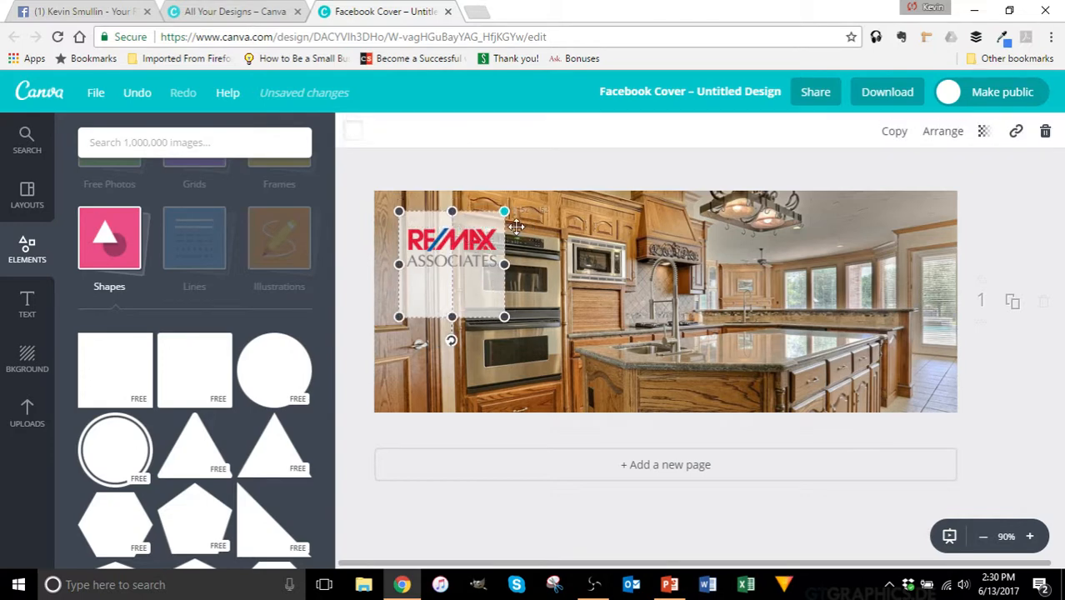
pyautogui.moveTo(451, 317); pyautogui.dragTo(451, 280)
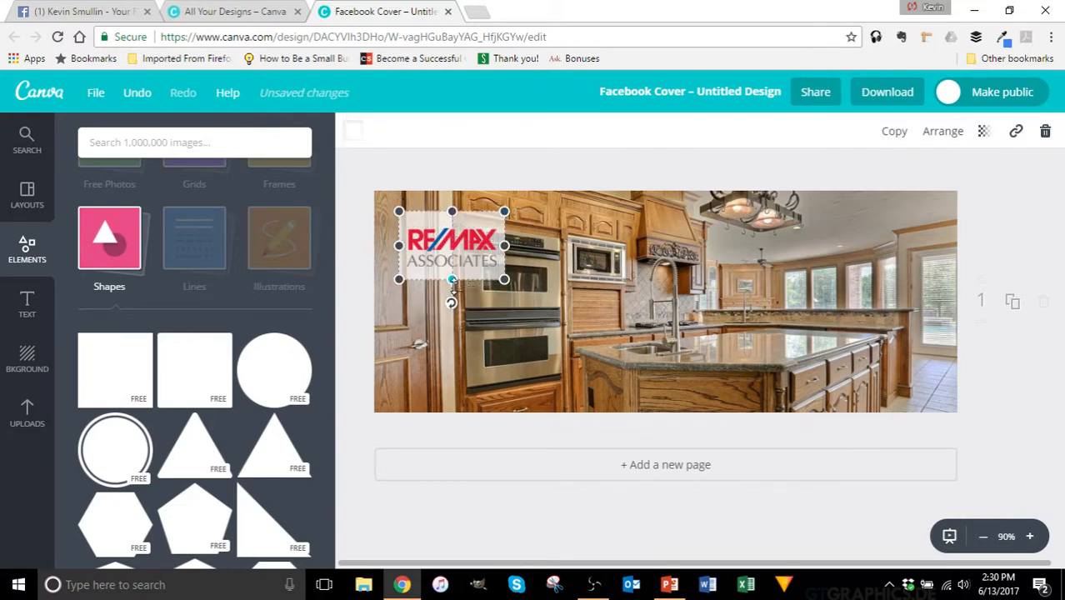
pyautogui.moveTo(462, 243); pyautogui.dragTo(463, 238)
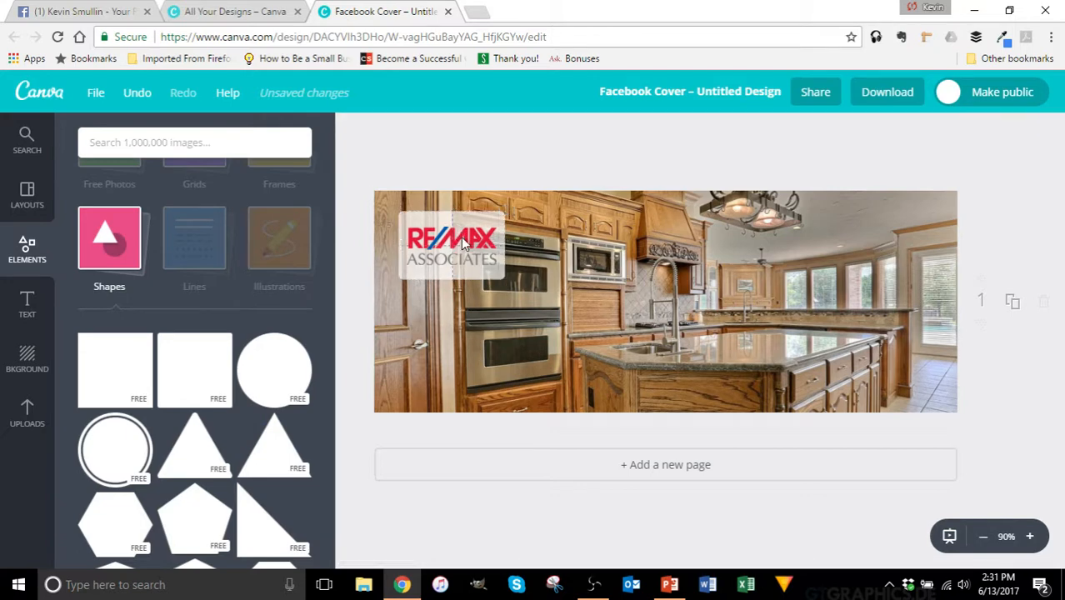
pyautogui.click(579, 234)
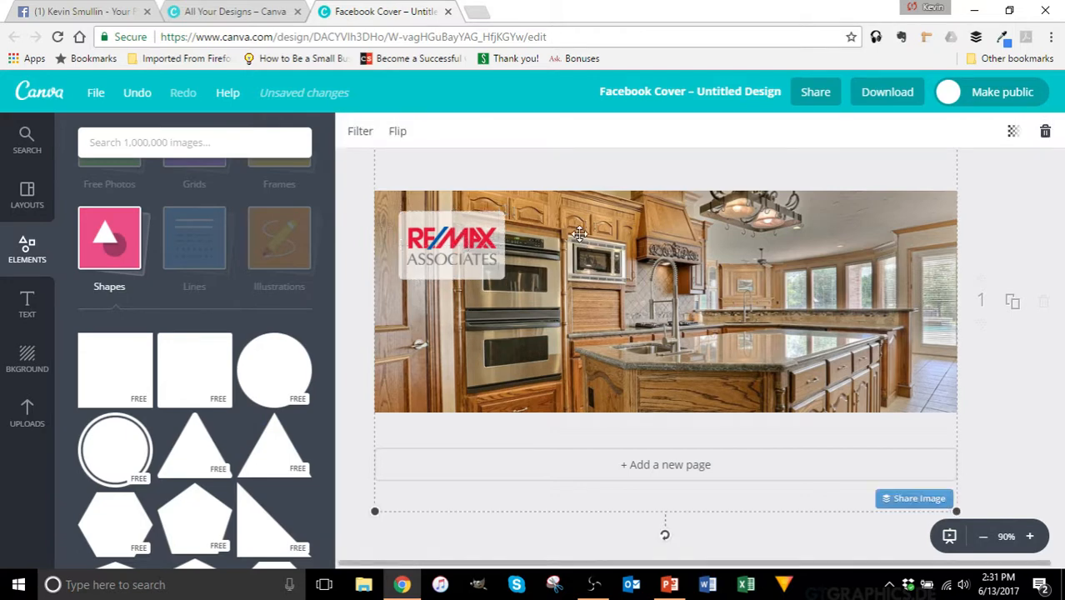
pyautogui.click(28, 302)
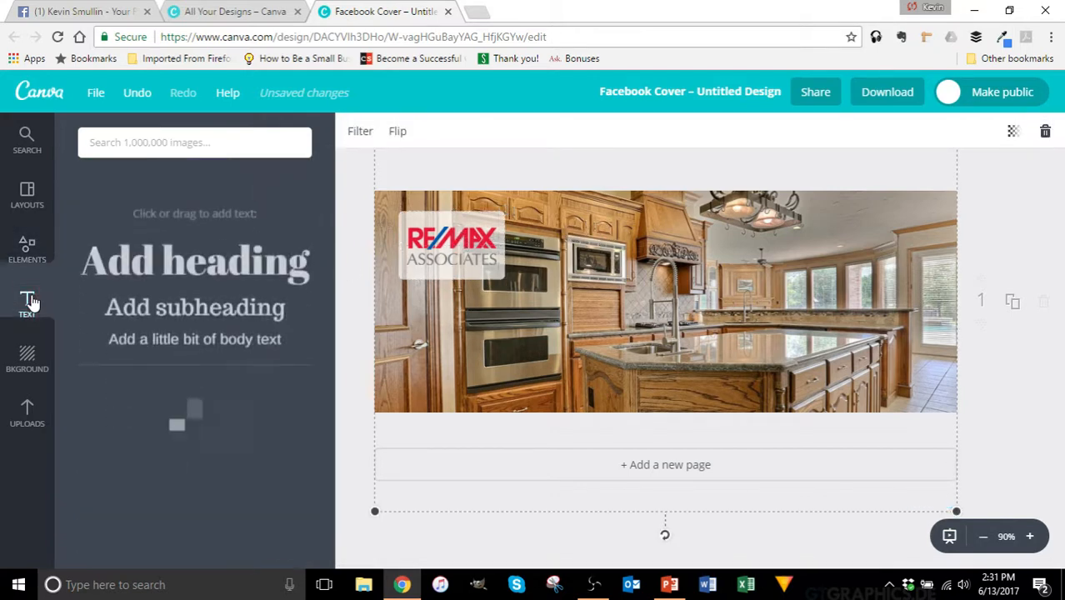
# Step: Add a heading reading 'Would You Like To Buy A Home With No Down Payment? See How Below...'
pyautogui.click(183, 236)
pyautogui.click(631, 329)
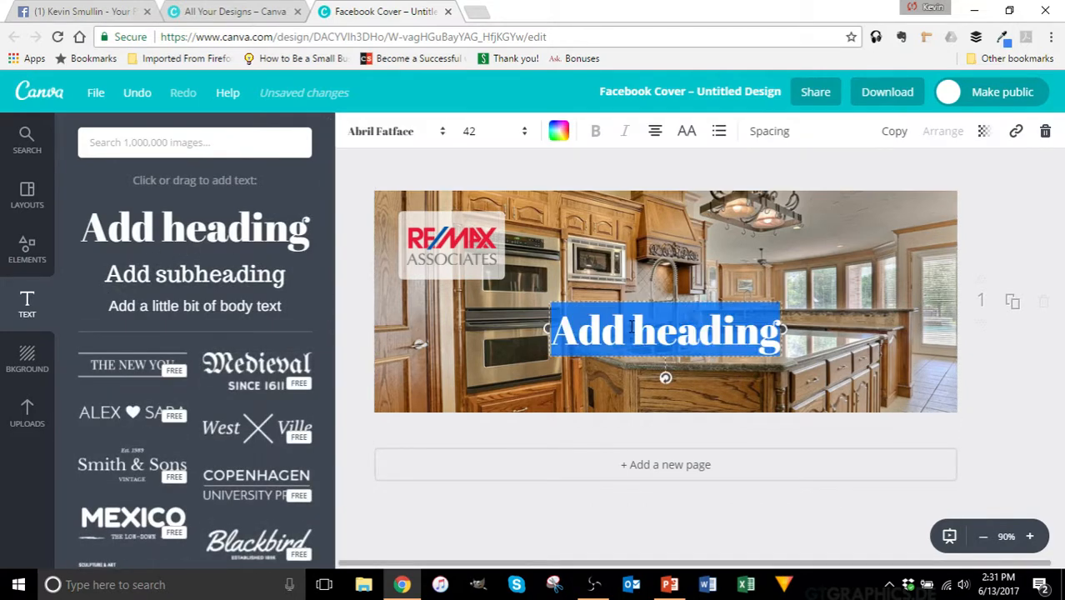
pyautogui.press('BackSpace')
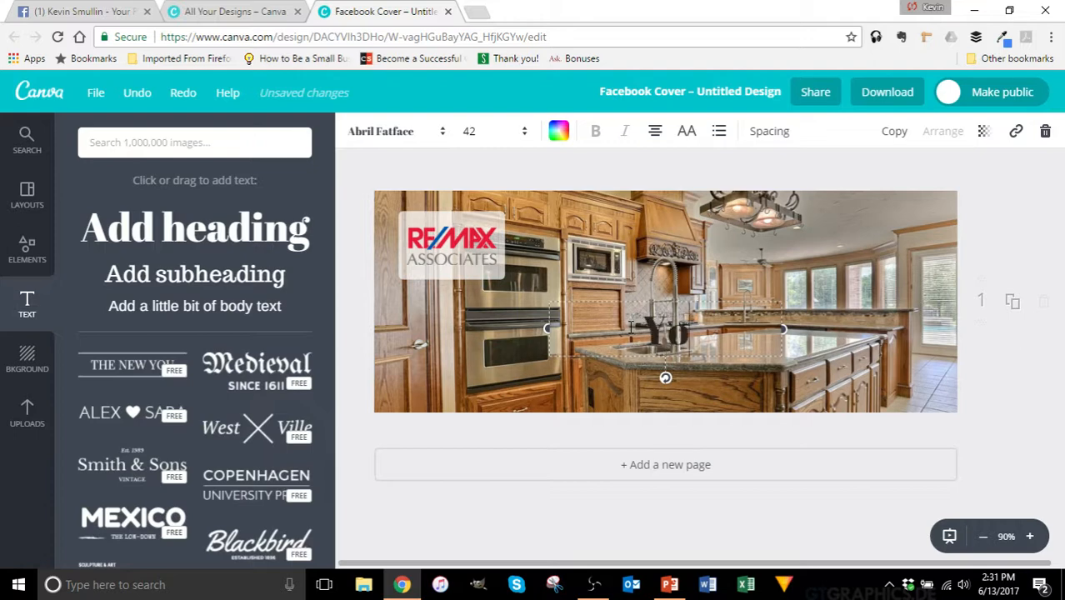
pyautogui.write('Would')
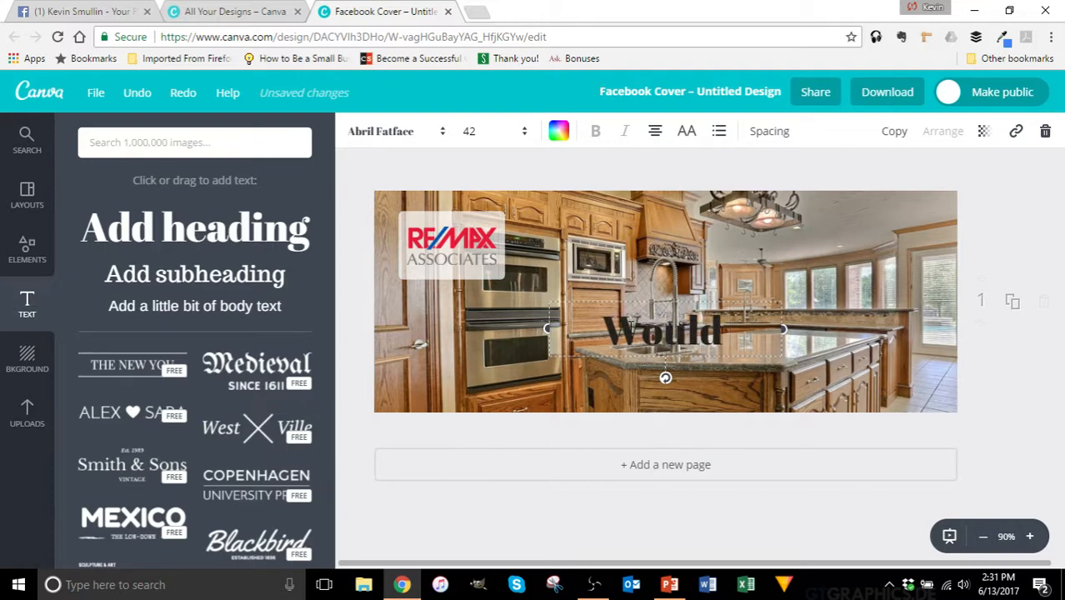
pyautogui.write(' Y')
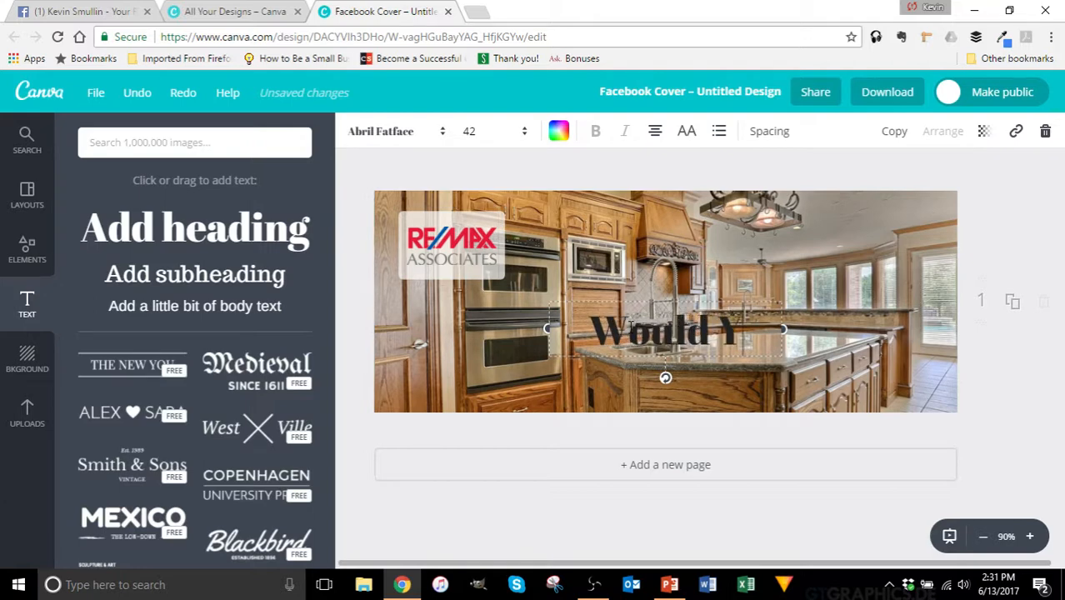
pyautogui.write('ou Lik')
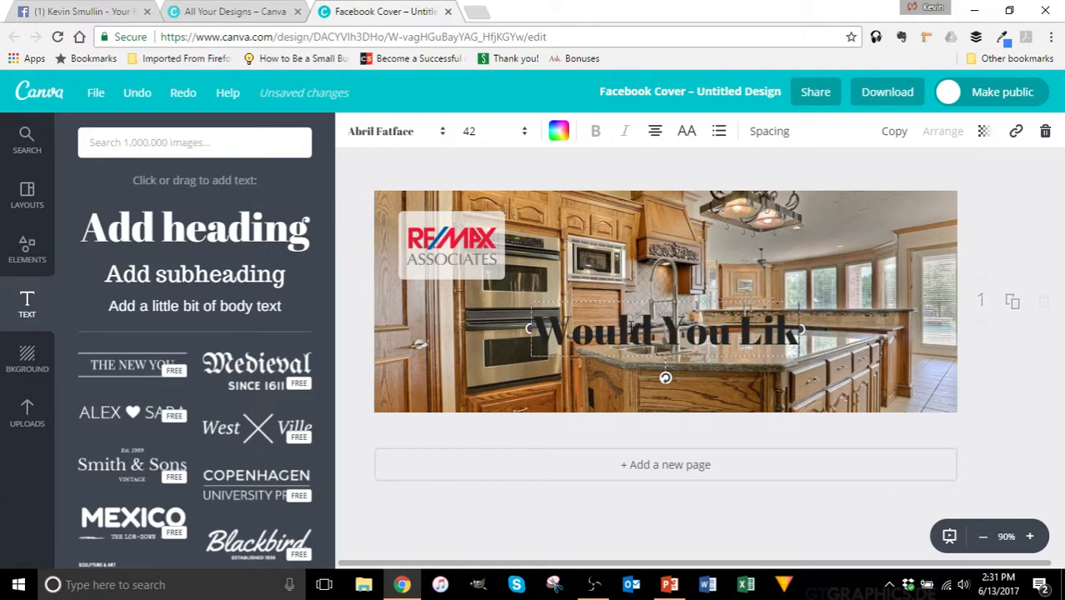
pyautogui.write('e To Buy A')
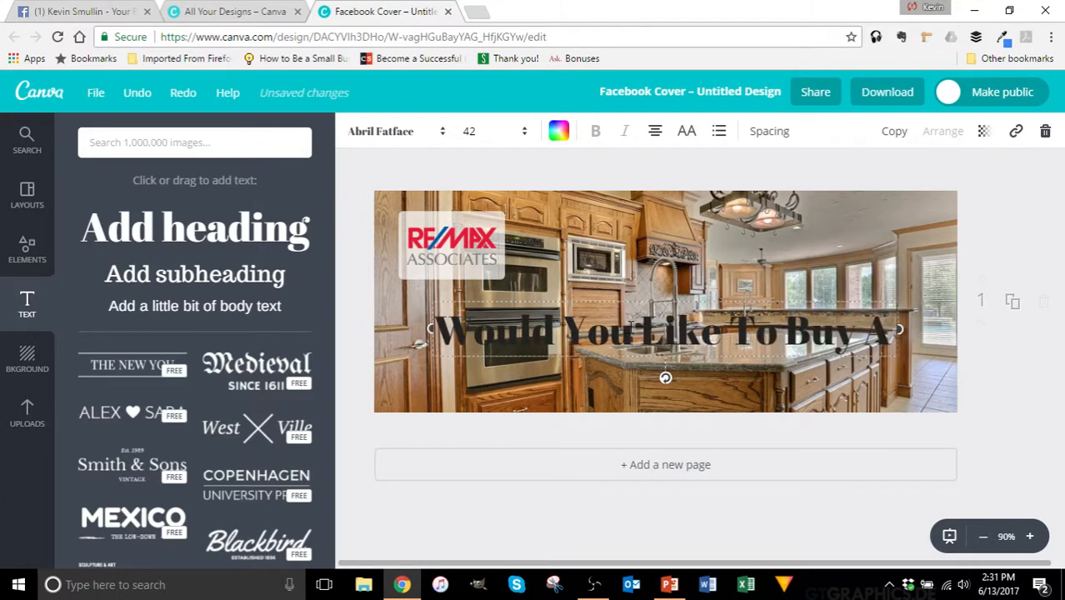
pyautogui.write(' Home With')
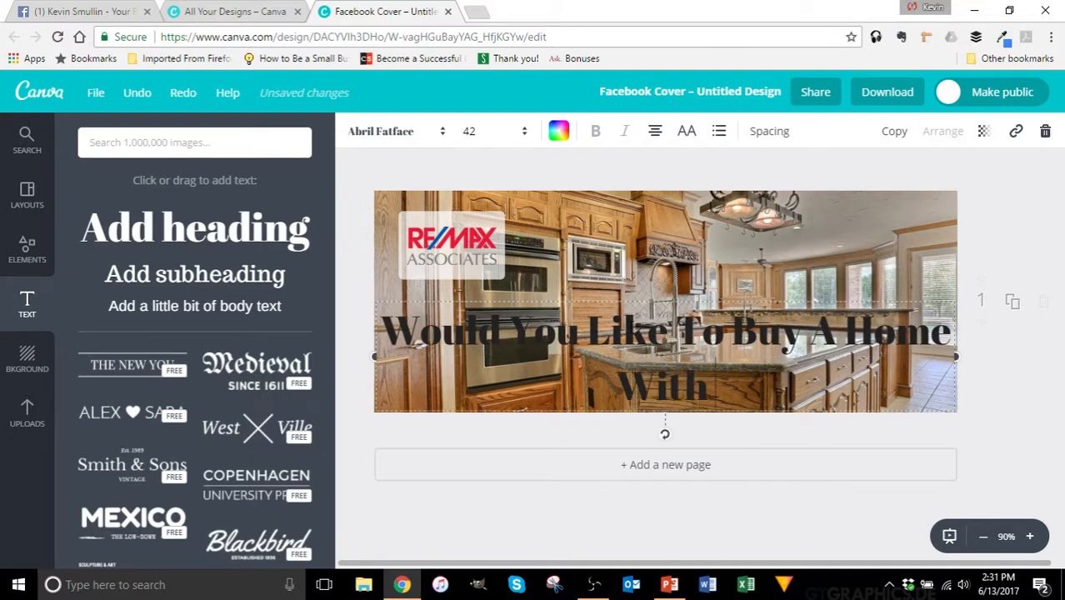
pyautogui.write(' No Down Pay')
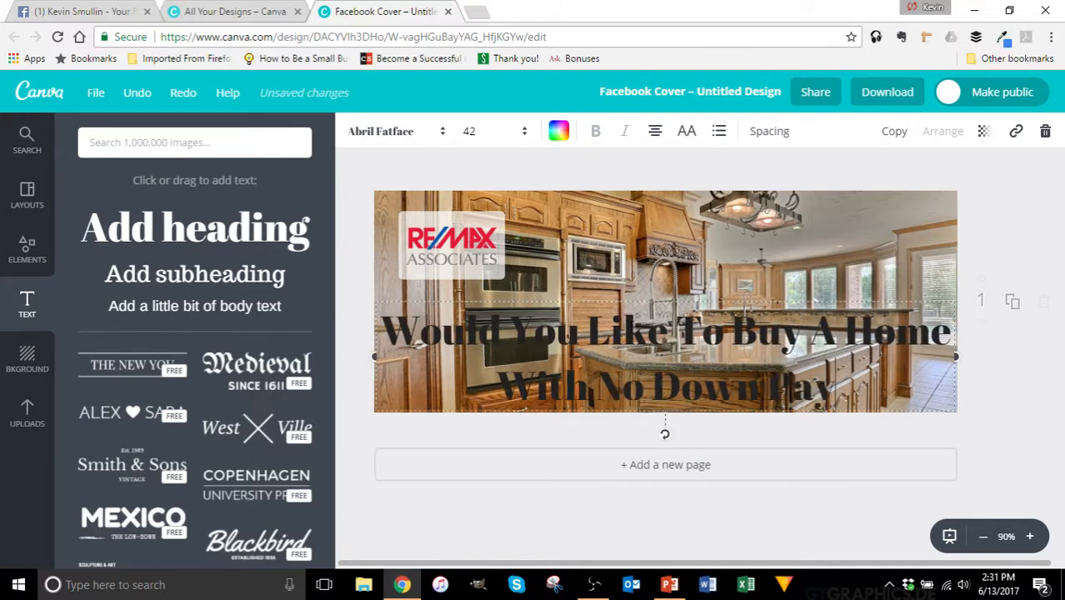
pyautogui.write('ment? See How')
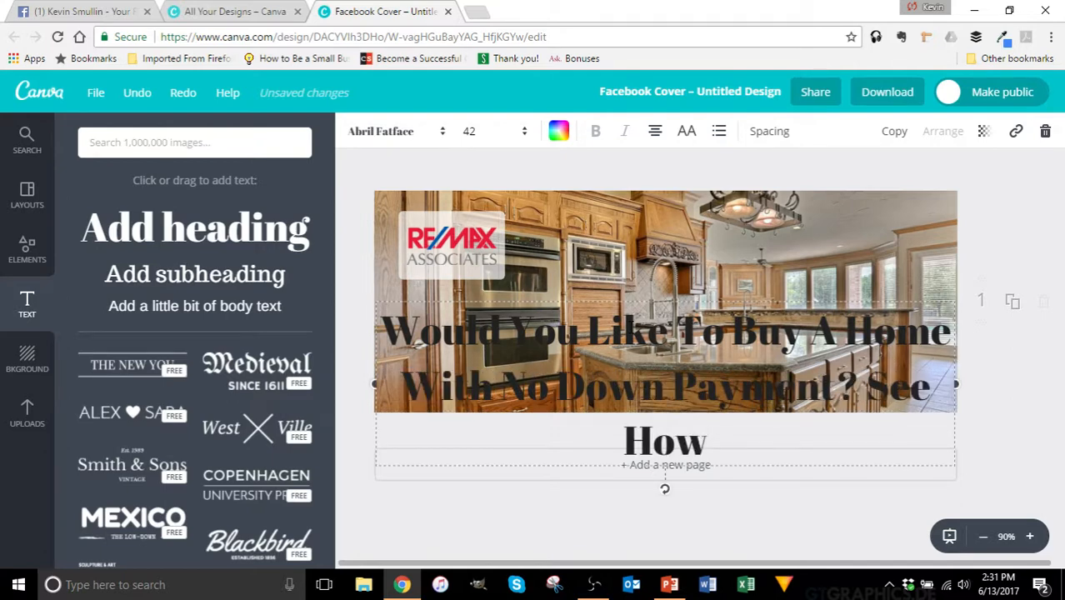
pyautogui.write(' Below')
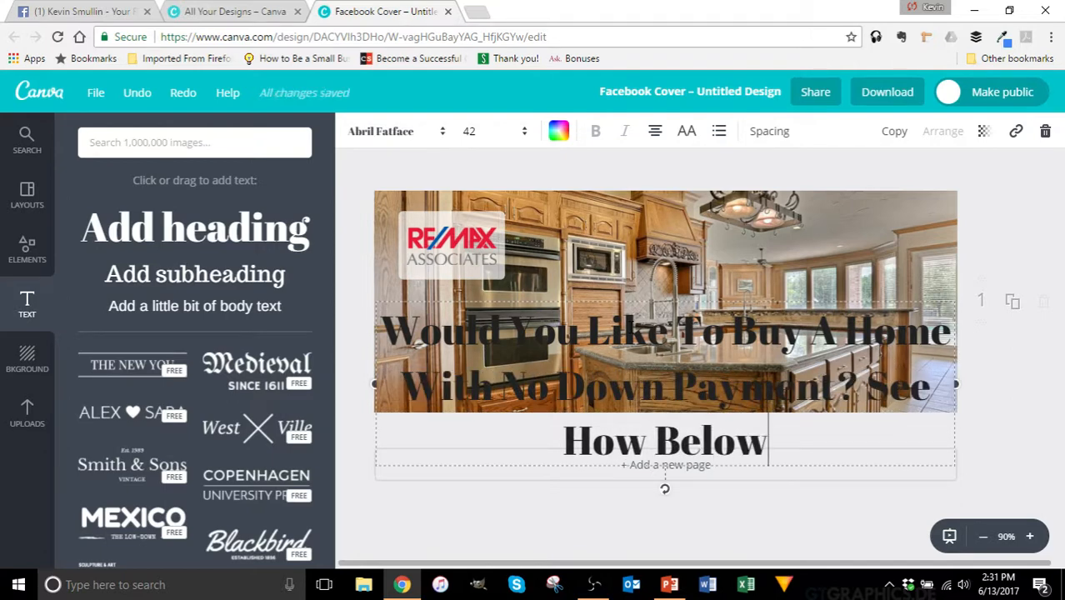
pyautogui.write('...')
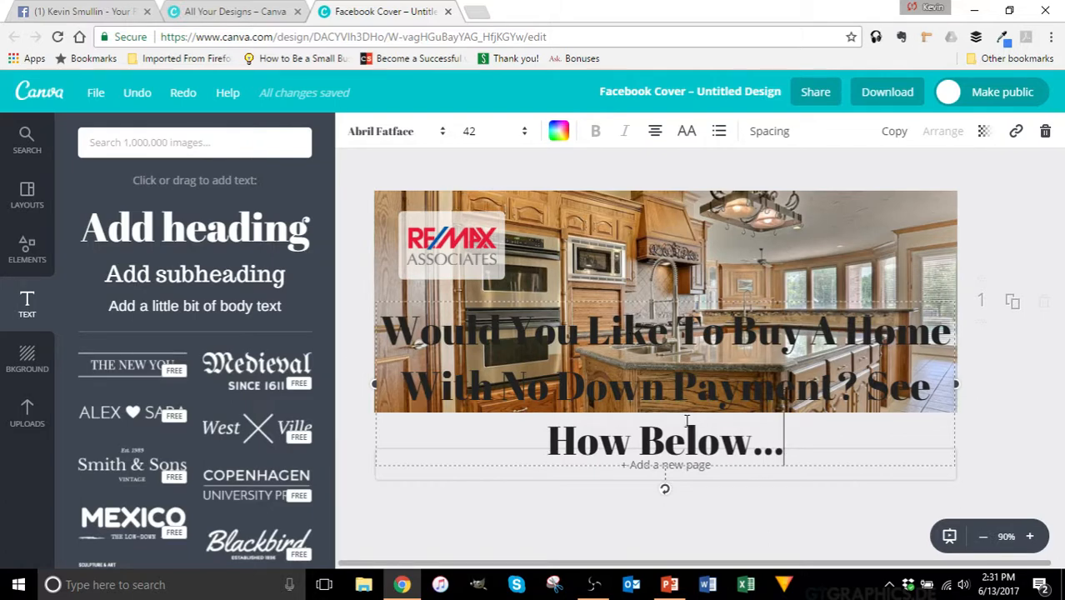
# Step: Set the headline to size 32, narrow its box to rewrap it, and reposition it
pyautogui.moveTo(771, 435); pyautogui.dragTo(367, 338)
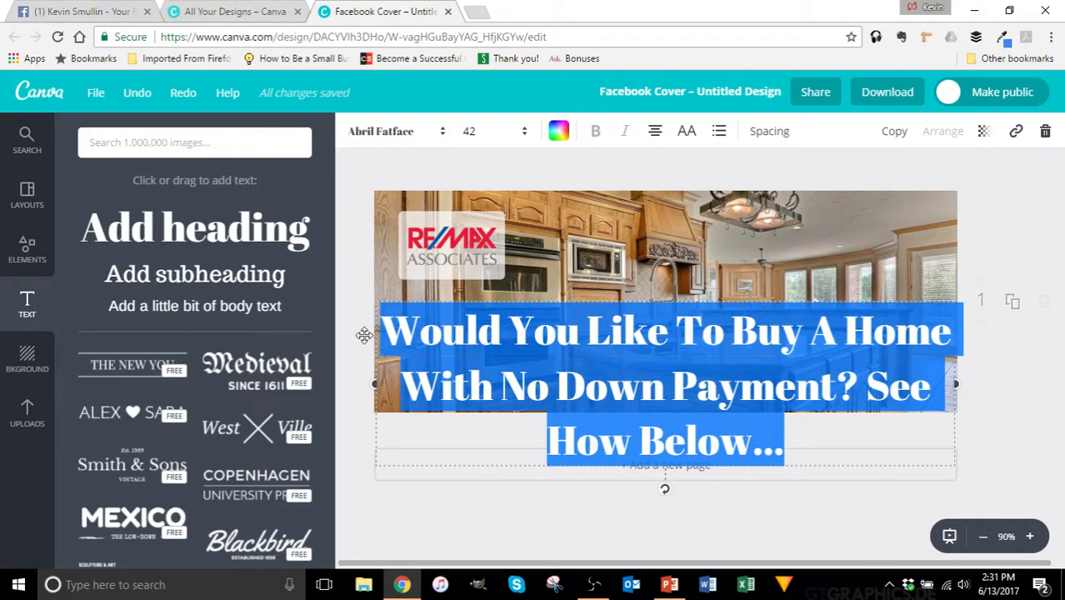
pyautogui.click(468, 132)
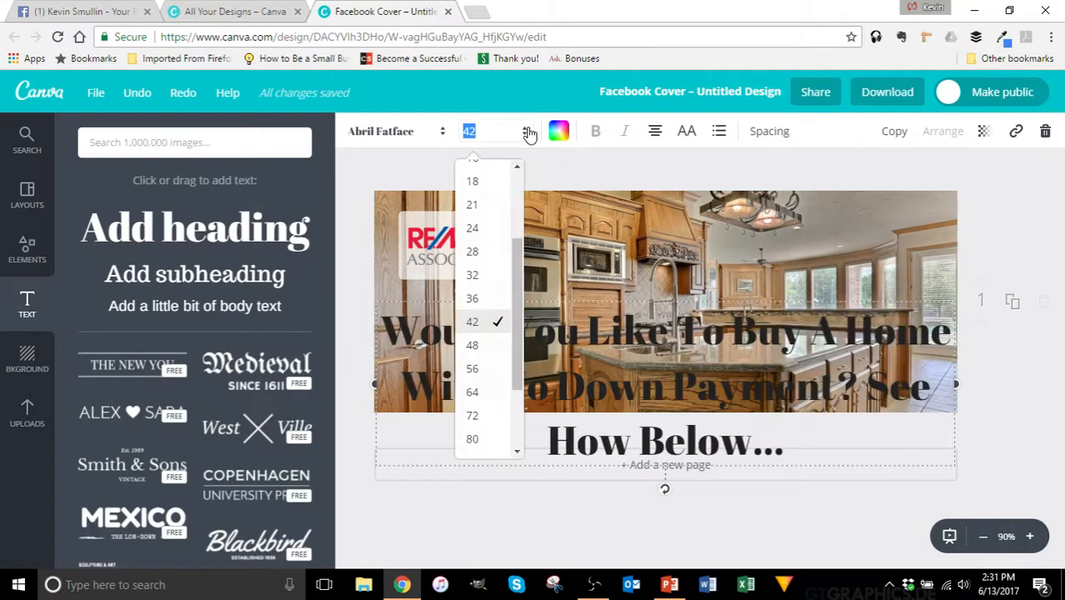
pyautogui.click(473, 276)
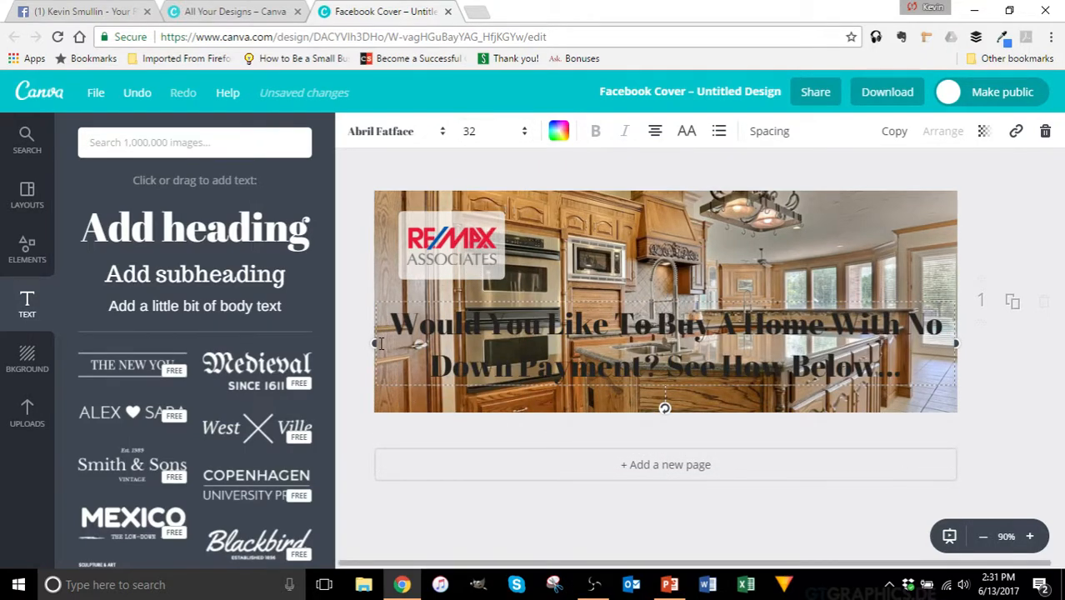
pyautogui.moveTo(370, 343); pyautogui.dragTo(568, 315)
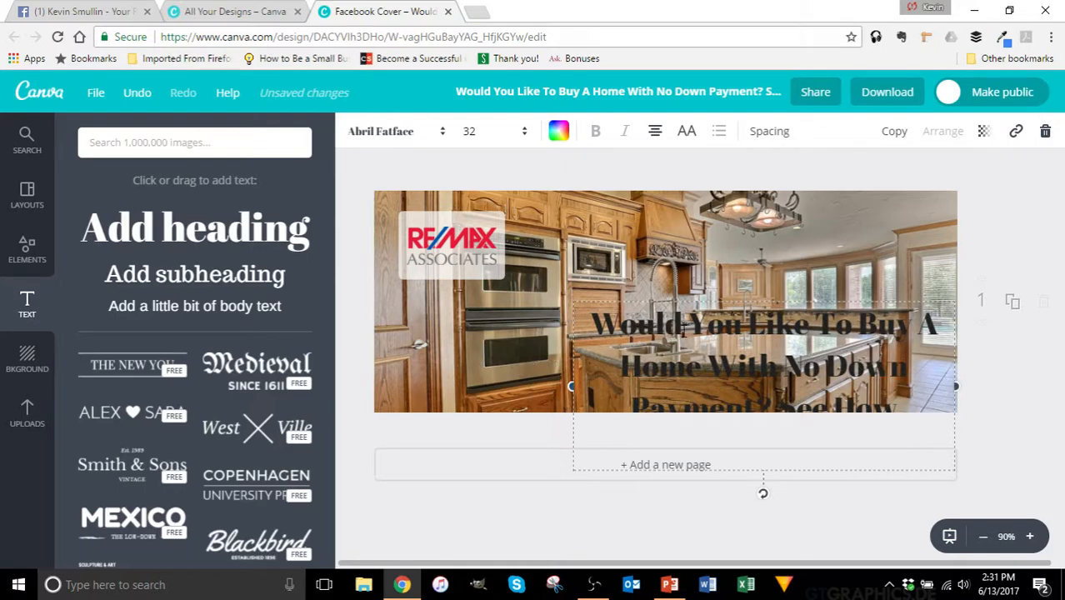
pyautogui.moveTo(682, 330); pyautogui.dragTo(680, 225)
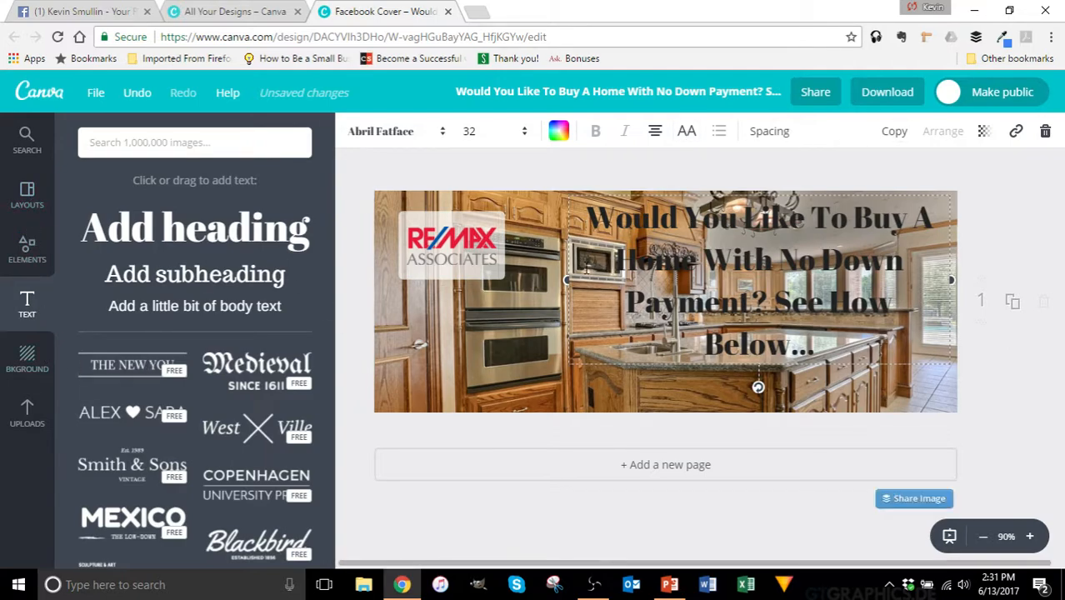
pyautogui.moveTo(760, 283); pyautogui.dragTo(539, 374)
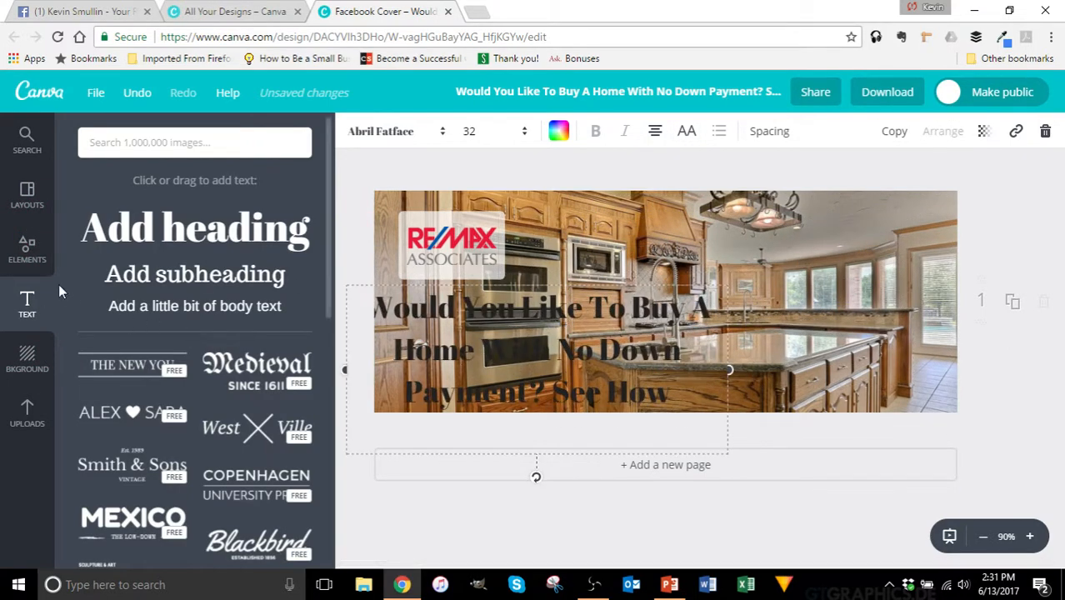
pyautogui.click(26, 248)
# Step: Add a white rectangle across the cover's right side and set its transparency to 49
pyautogui.click(184, 380)
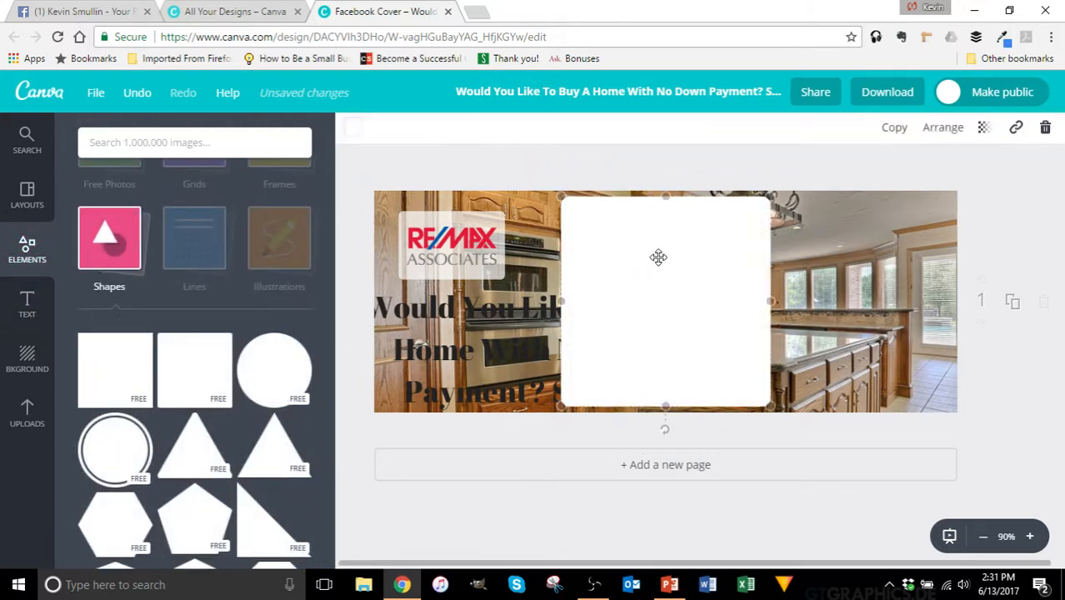
pyautogui.moveTo(768, 405)
pyautogui.mouseDown()
pyautogui.moveTo(837, 471)
pyautogui.moveTo(766, 409)
pyautogui.mouseUp()
pyautogui.moveTo(767, 303); pyautogui.dragTo(945, 302)
pyautogui.moveTo(785, 300)
pyautogui.mouseDown()
pyautogui.moveTo(801, 295)
pyautogui.moveTo(803, 310)
pyautogui.mouseUp()
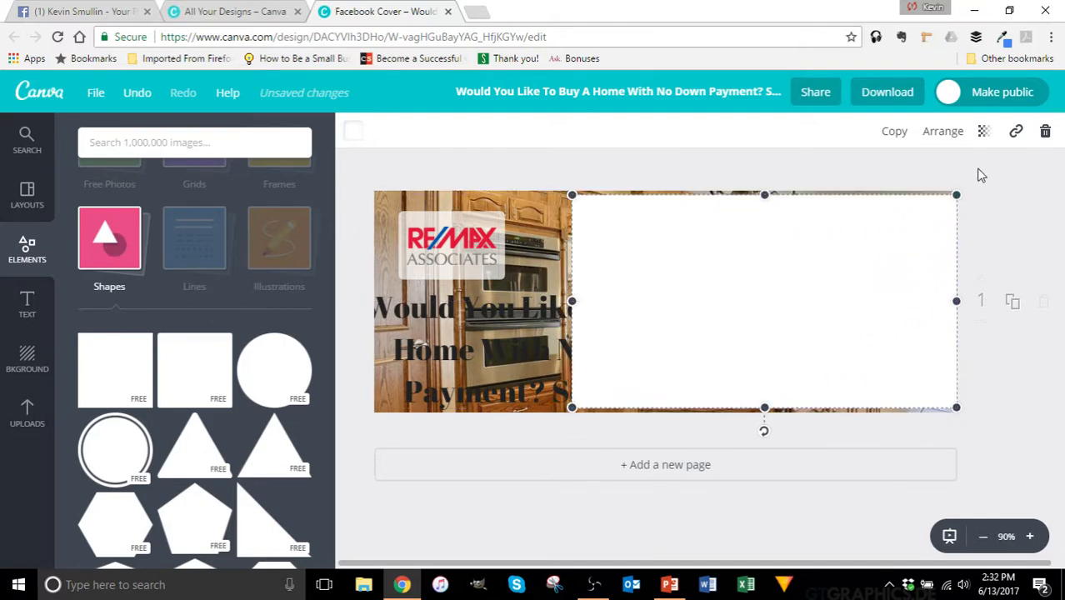
pyautogui.click(983, 132)
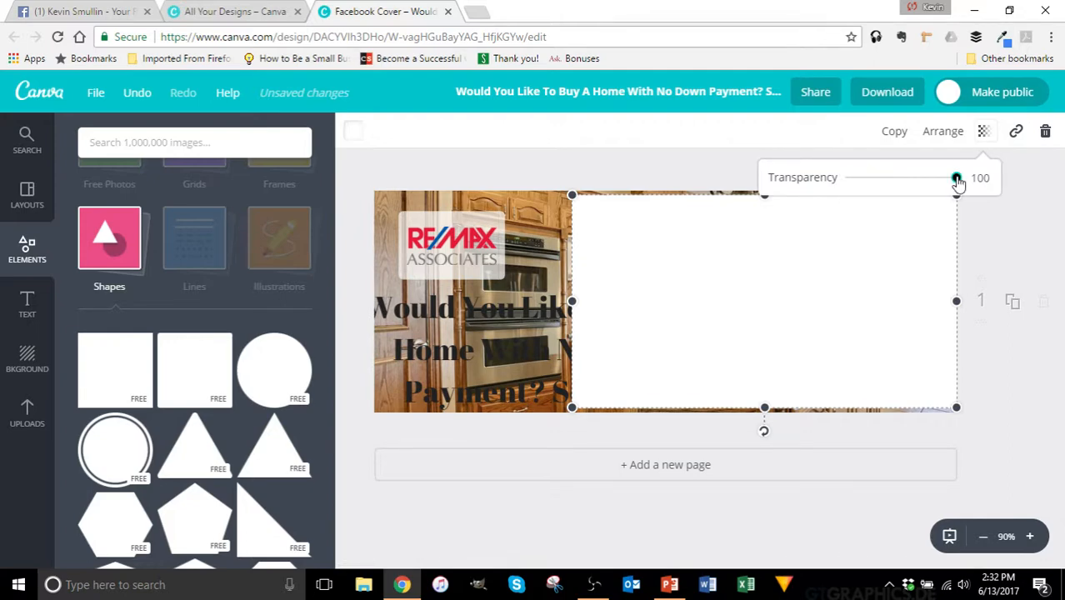
pyautogui.moveTo(957, 180); pyautogui.dragTo(905, 191)
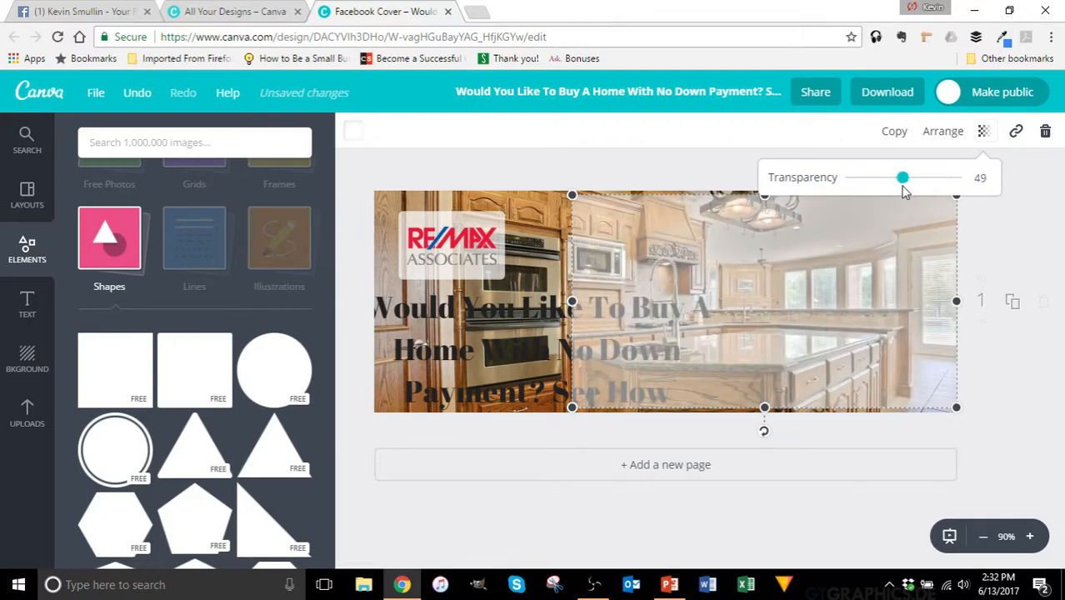
# Step: Move the headline onto the translucent panel and align the two on the upper right
pyautogui.moveTo(502, 318); pyautogui.dragTo(732, 255)
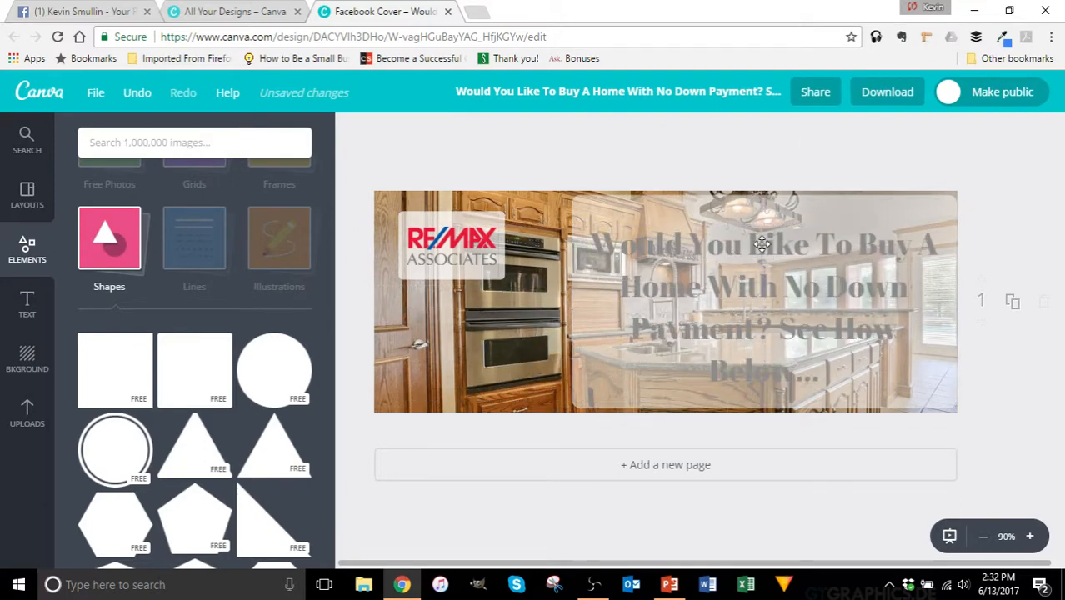
pyautogui.click(762, 244)
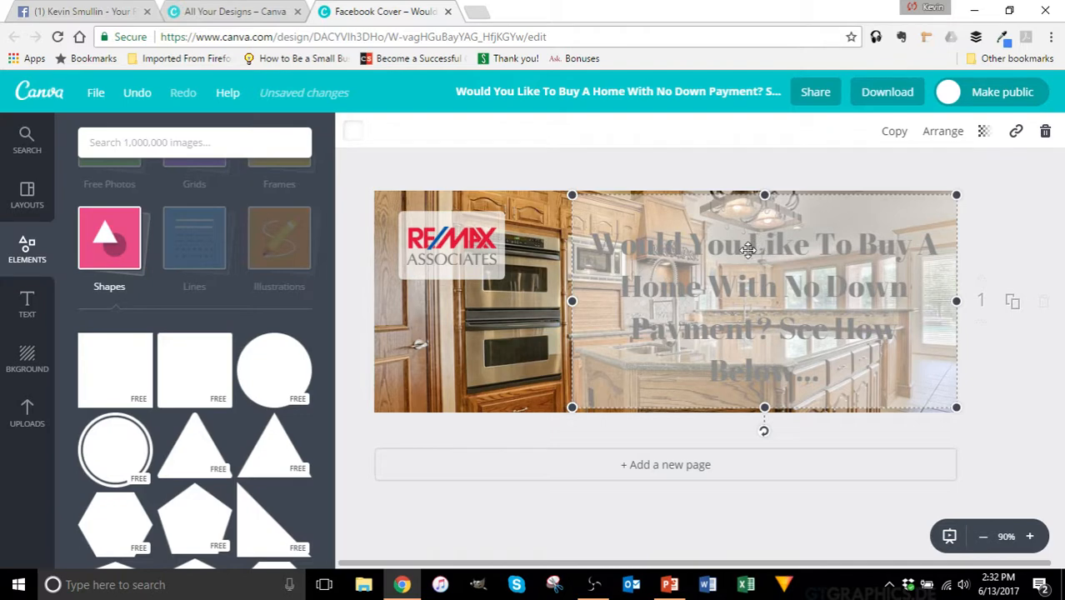
pyautogui.moveTo(747, 250); pyautogui.dragTo(660, 346)
pyautogui.click(733, 278)
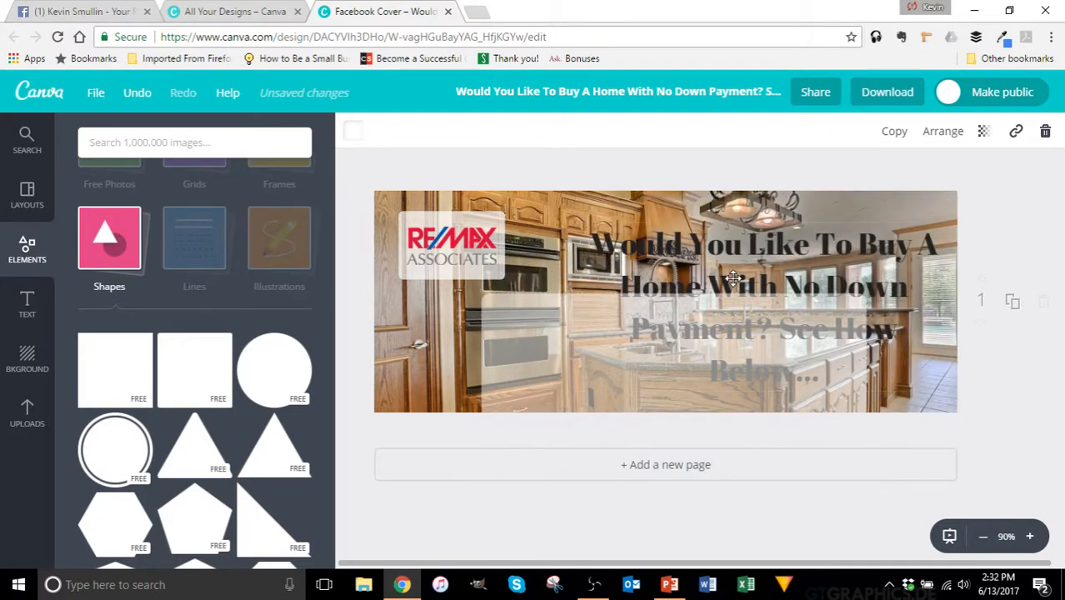
pyautogui.click(927, 133)
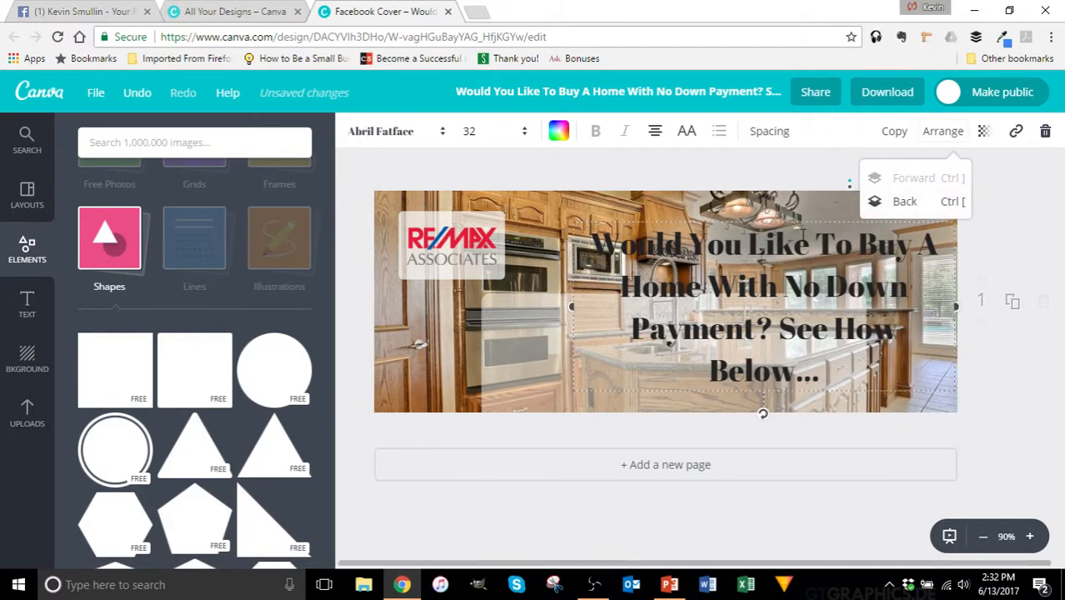
pyautogui.click(535, 338)
pyautogui.moveTo(534, 337); pyautogui.dragTo(623, 238)
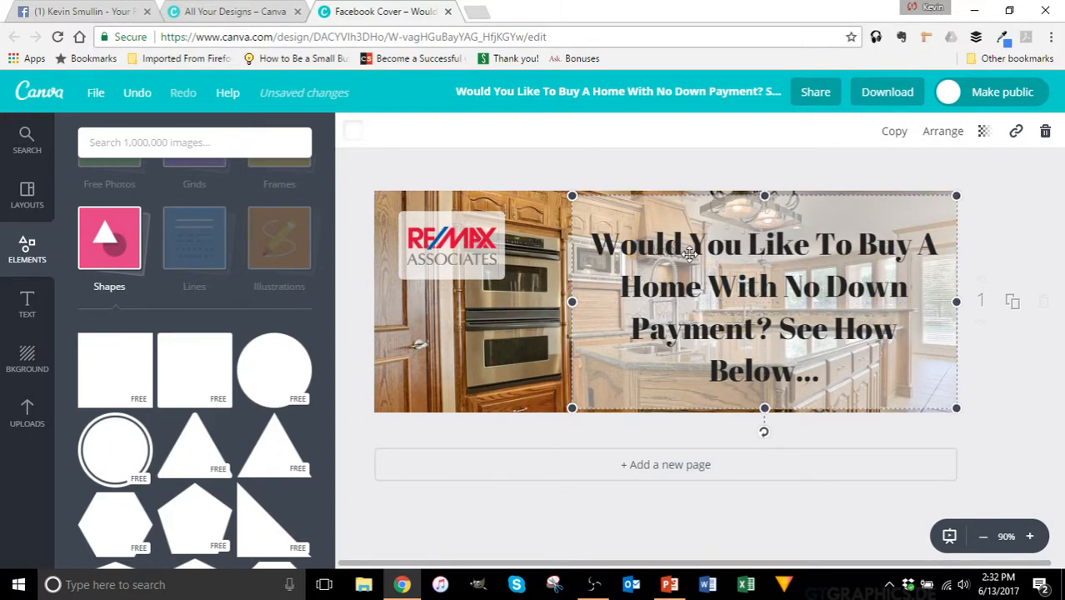
pyautogui.moveTo(689, 253); pyautogui.dragTo(694, 236)
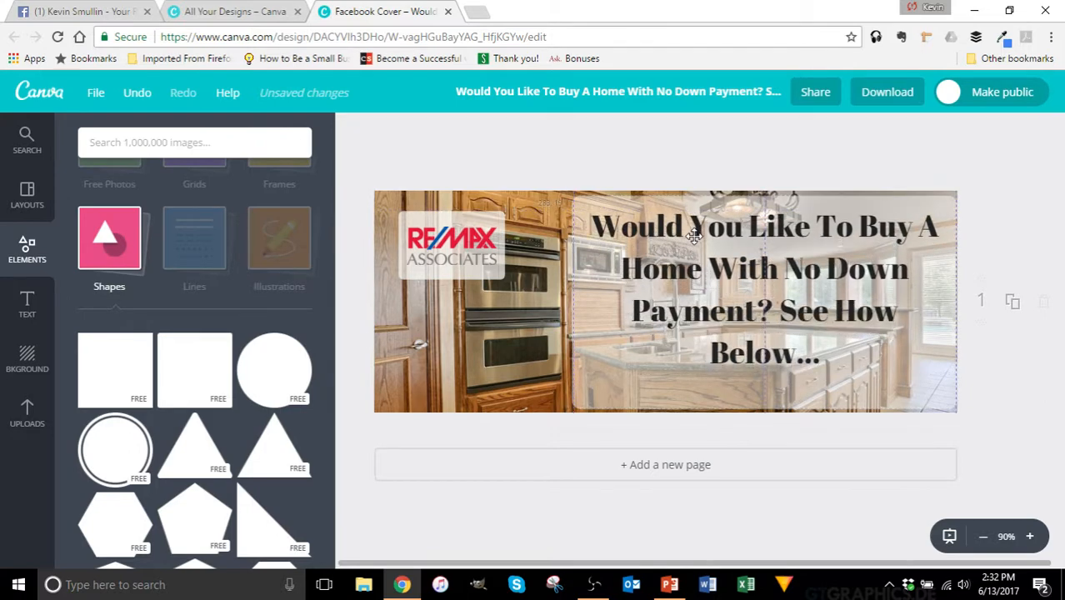
pyautogui.click(760, 350)
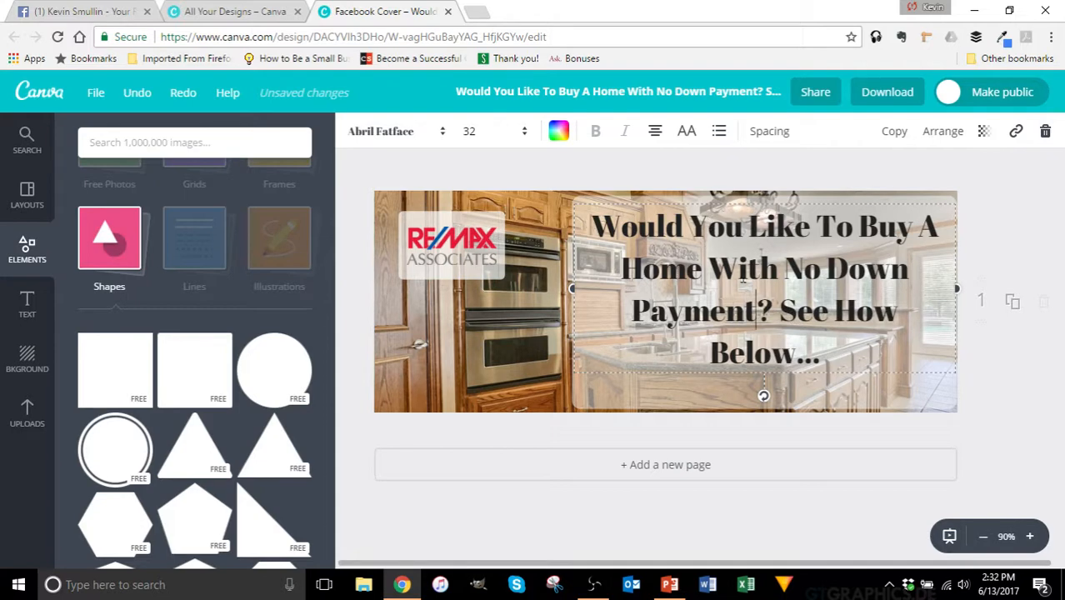
# Step: Set the headline to size 28 and shorten the panel to end just below it
pyautogui.moveTo(822, 354); pyautogui.dragTo(523, 148)
pyautogui.click(471, 131)
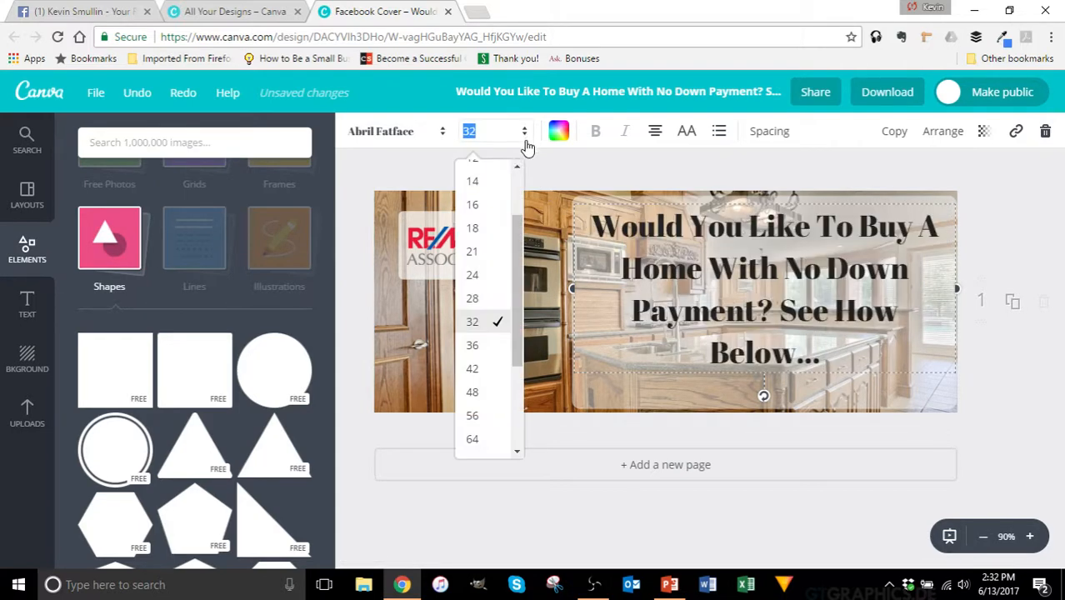
pyautogui.click(481, 300)
pyautogui.click(751, 343)
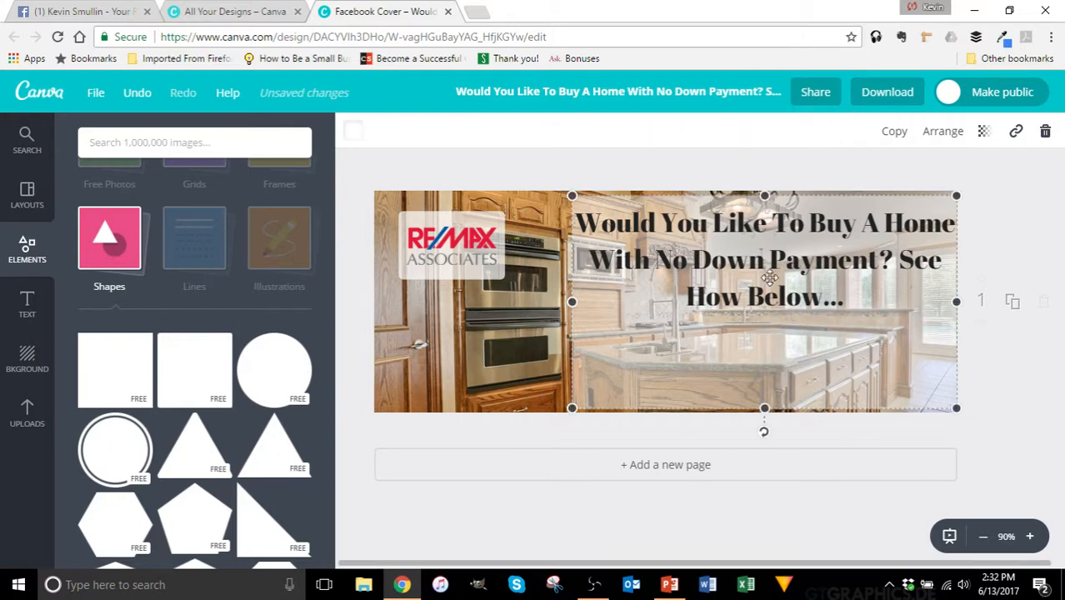
pyautogui.moveTo(756, 253); pyautogui.dragTo(756, 264)
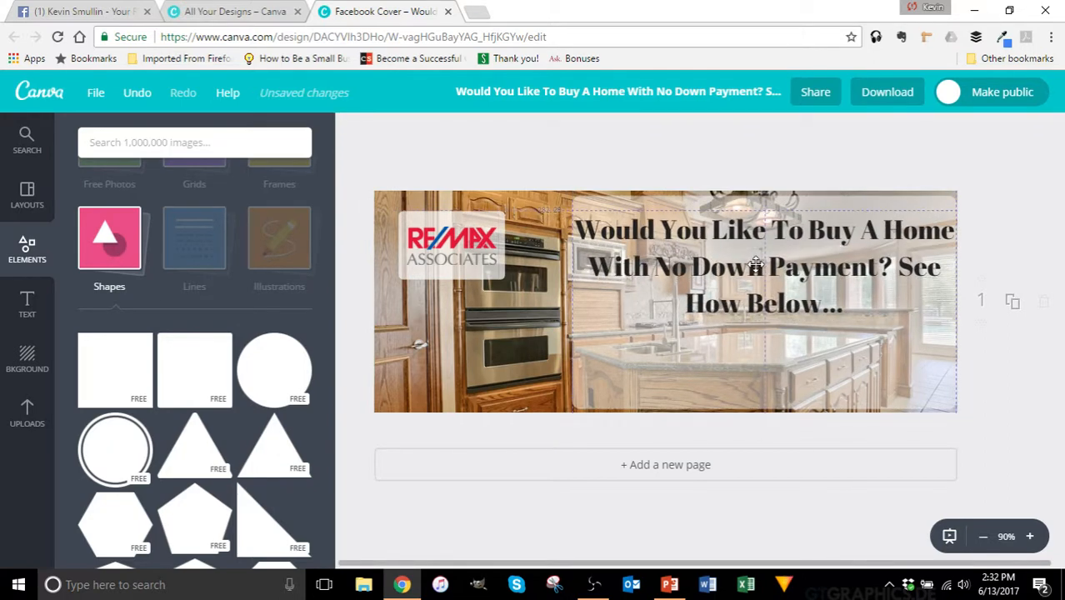
pyautogui.click(751, 351)
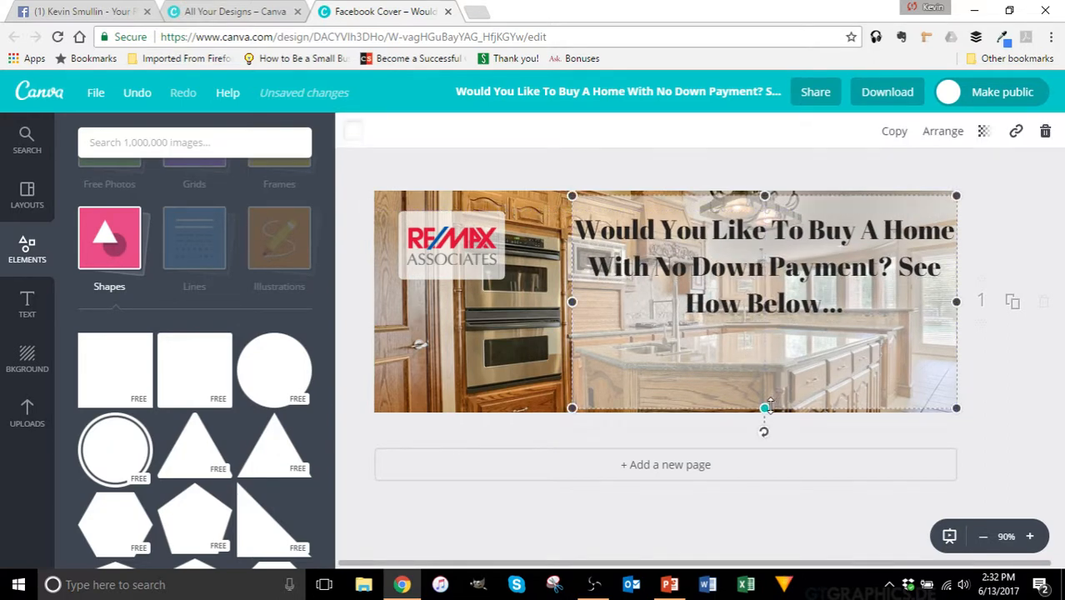
pyautogui.moveTo(765, 411); pyautogui.dragTo(766, 322)
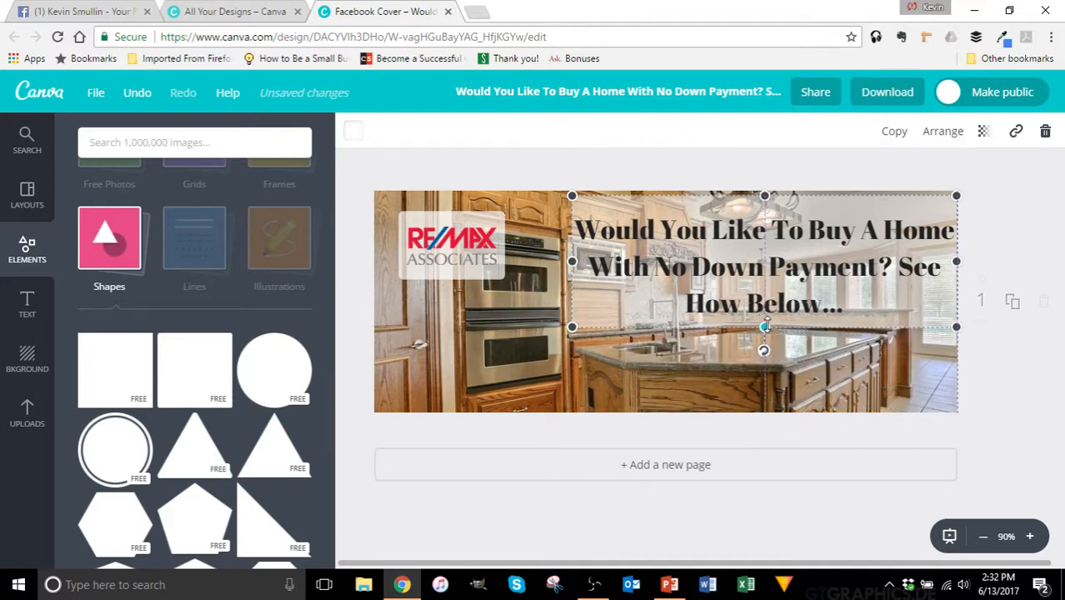
pyautogui.click(531, 344)
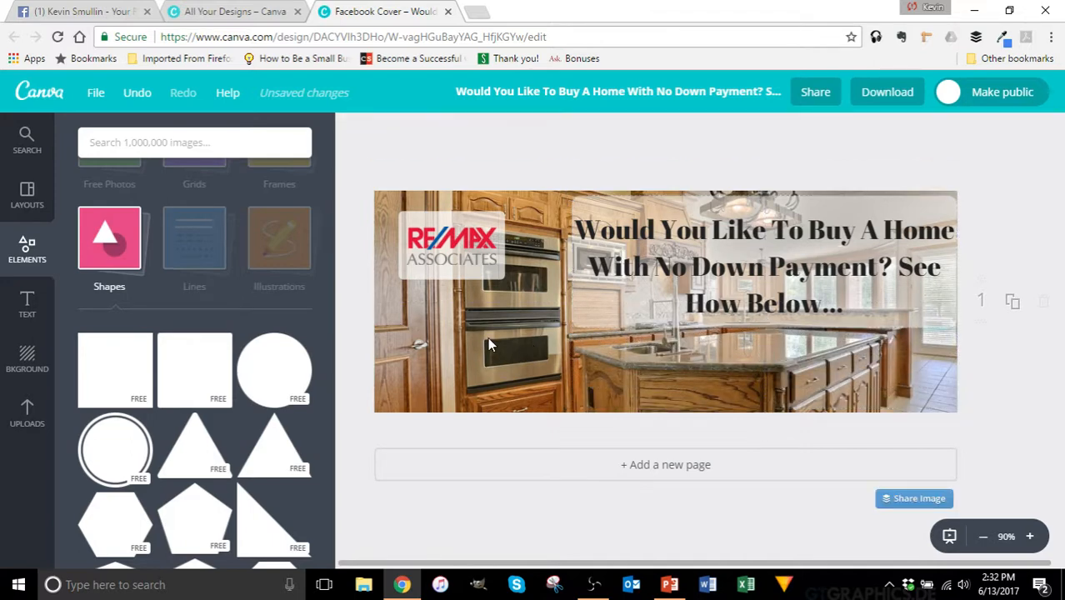
# Step: Search 'arrows', add the blue arrow, and shrink and rotate it to point down under the headline
pyautogui.click(143, 143)
pyautogui.write('arr')
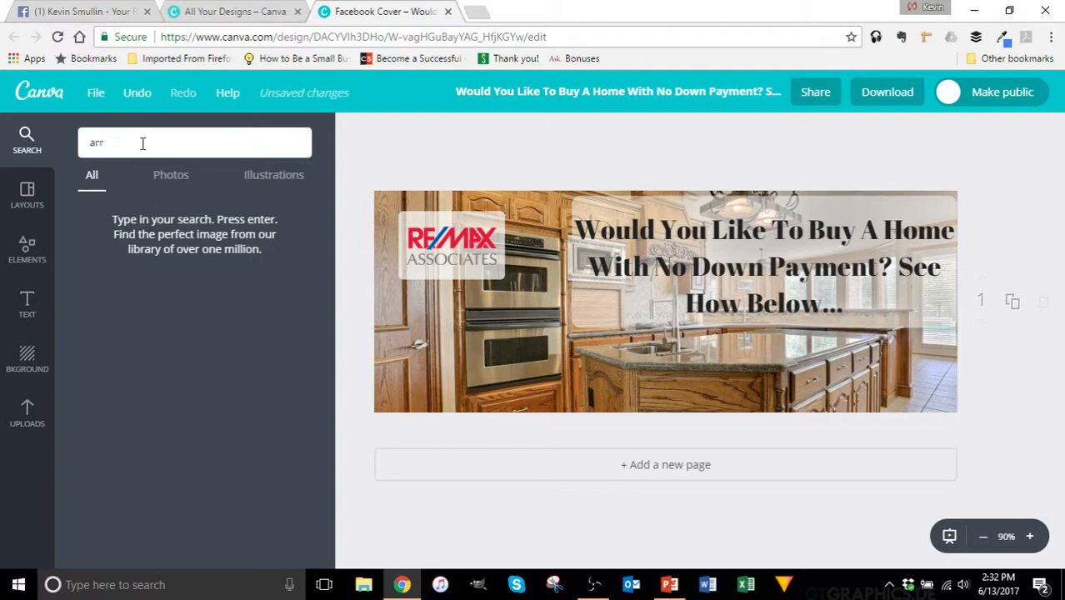
pyautogui.write('ows')
pyautogui.press('Return')
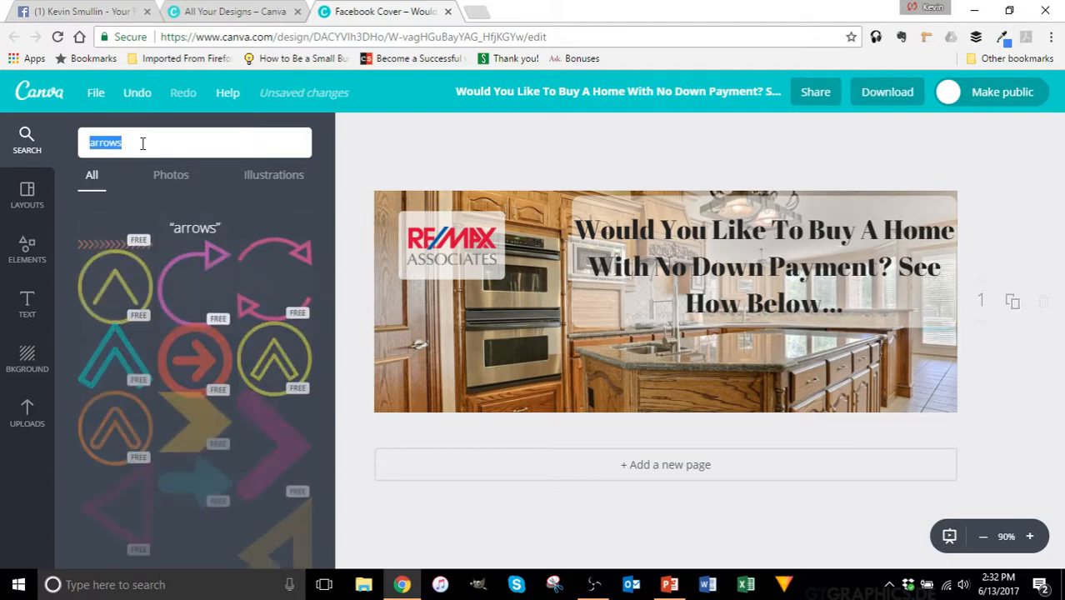
pyautogui.scroll(-1, 231, 313)
pyautogui.click(193, 430)
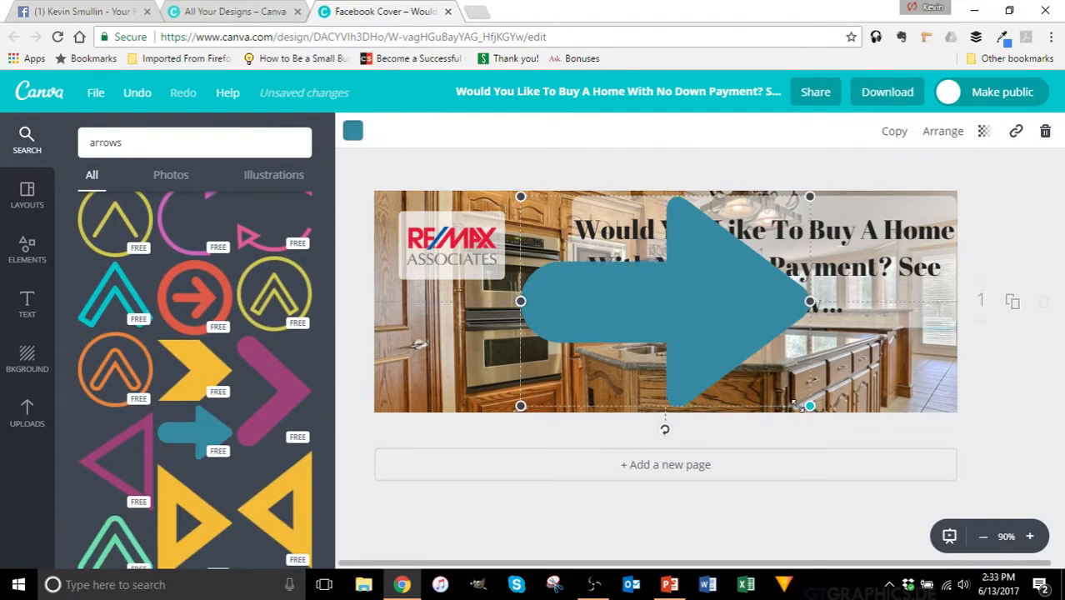
pyautogui.moveTo(798, 403); pyautogui.dragTo(632, 258)
pyautogui.moveTo(581, 307); pyautogui.dragTo(500, 244)
pyautogui.moveTo(580, 255); pyautogui.dragTo(735, 385)
pyautogui.moveTo(750, 291); pyautogui.dragTo(703, 355)
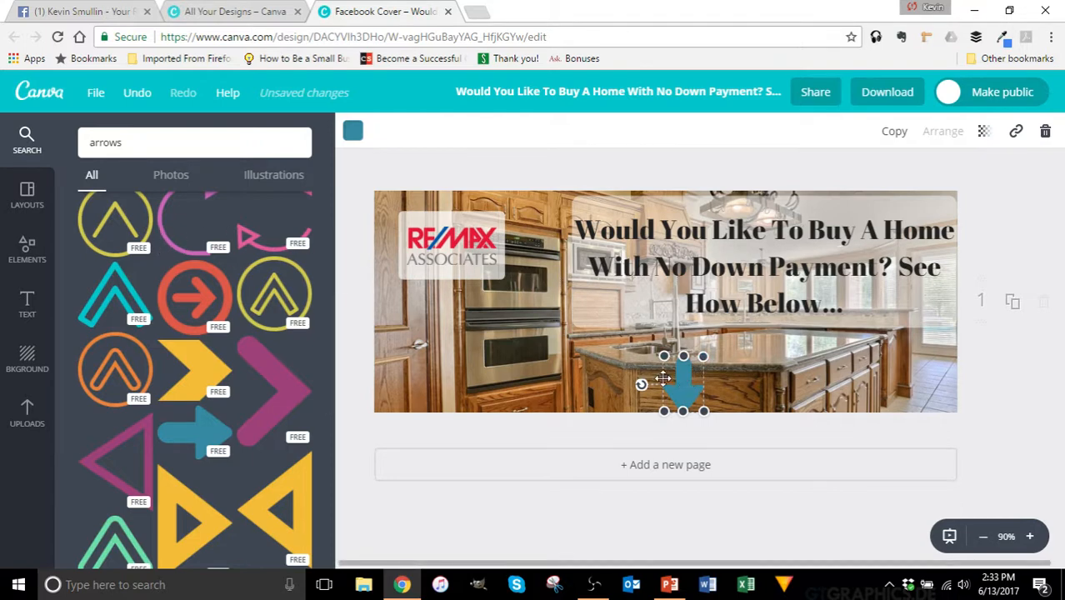
# Step: Color the arrow red and duplicate it into a row of four along the bottom
pyautogui.click(352, 133)
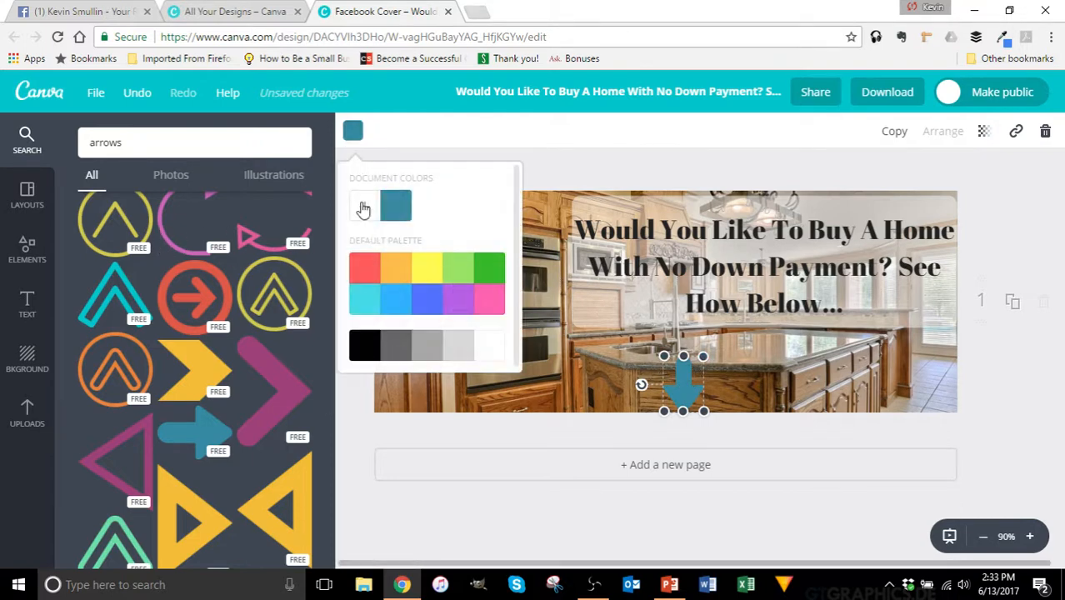
pyautogui.click(364, 267)
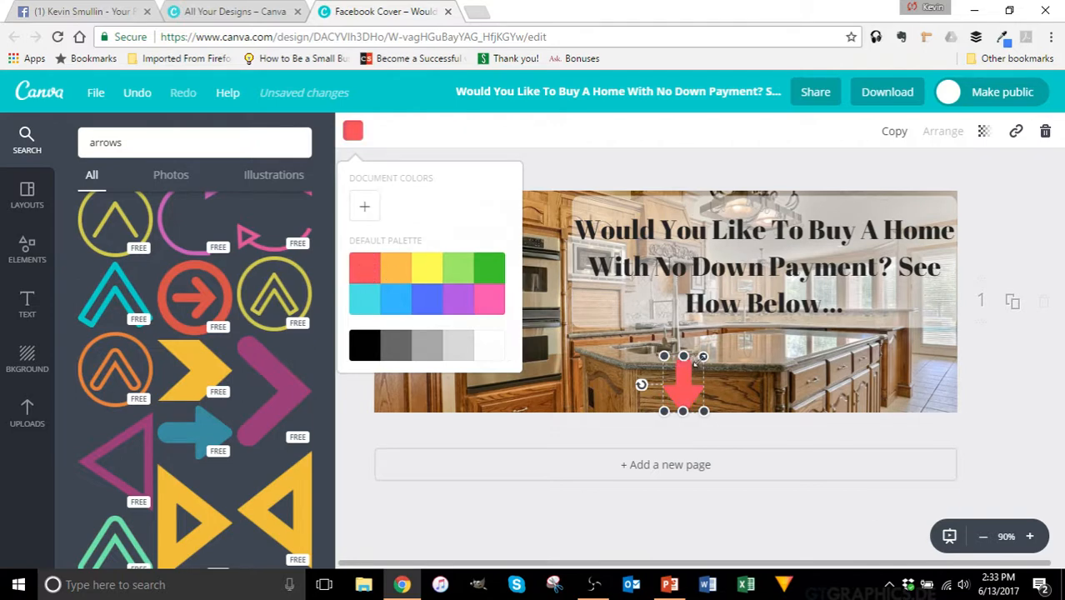
pyautogui.moveTo(704, 357); pyautogui.dragTo(788, 382)
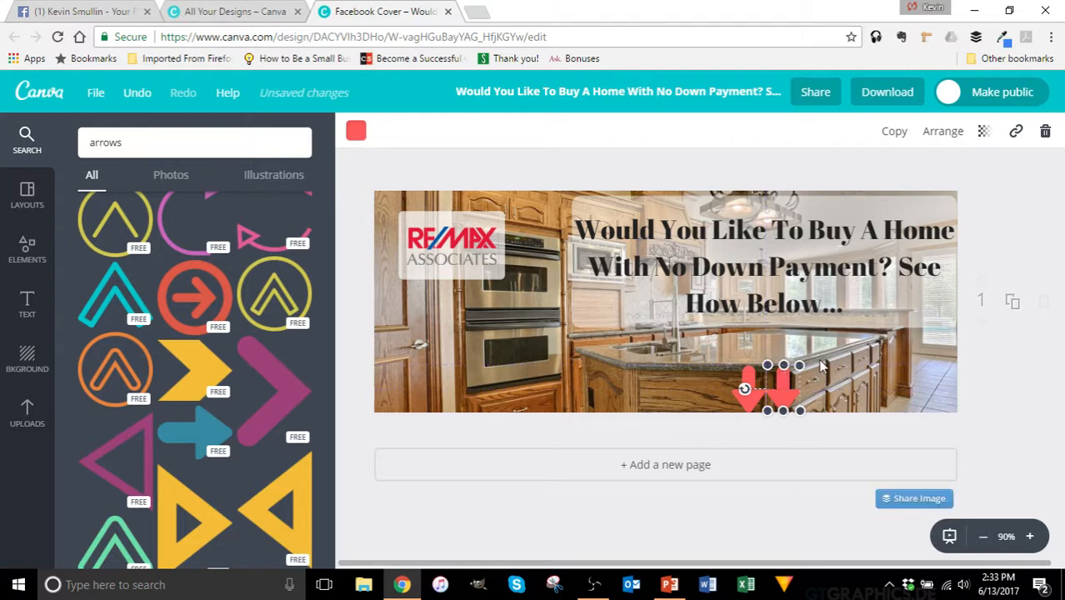
pyautogui.click(894, 131)
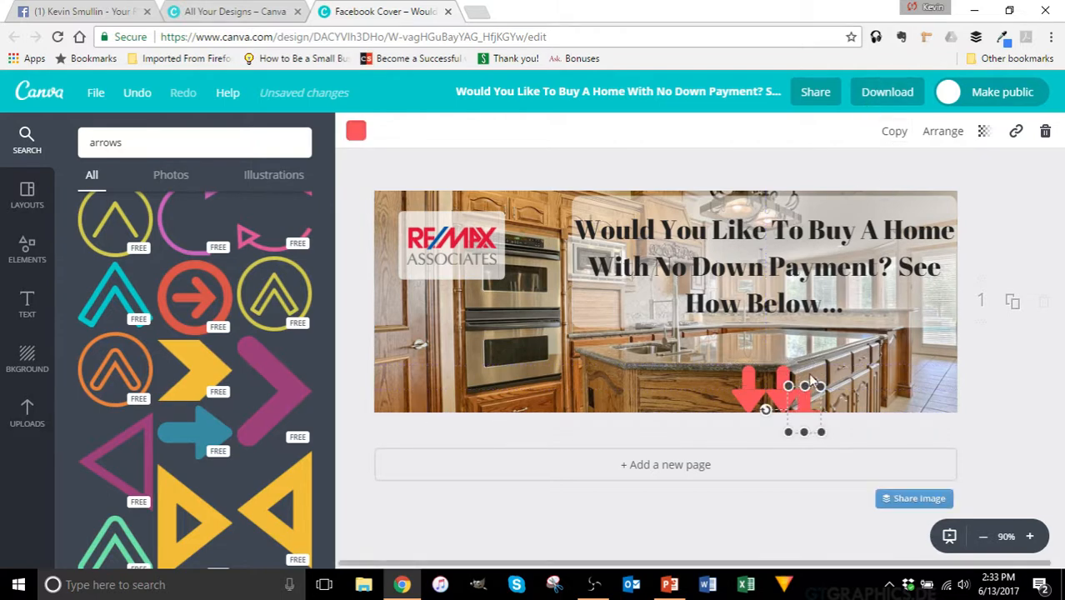
pyautogui.moveTo(810, 392); pyautogui.dragTo(826, 376)
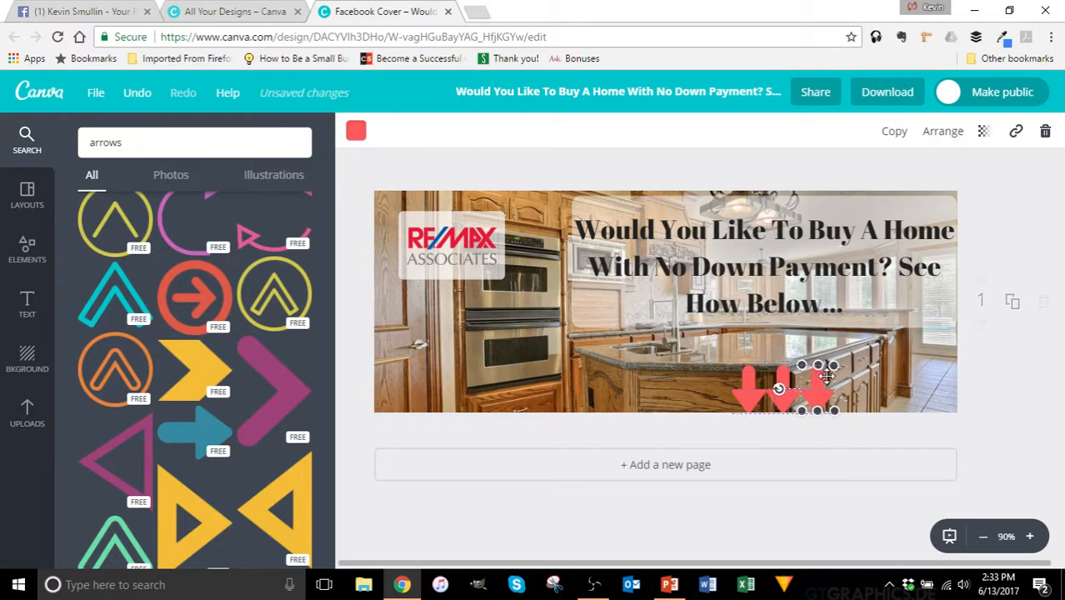
pyautogui.click(894, 130)
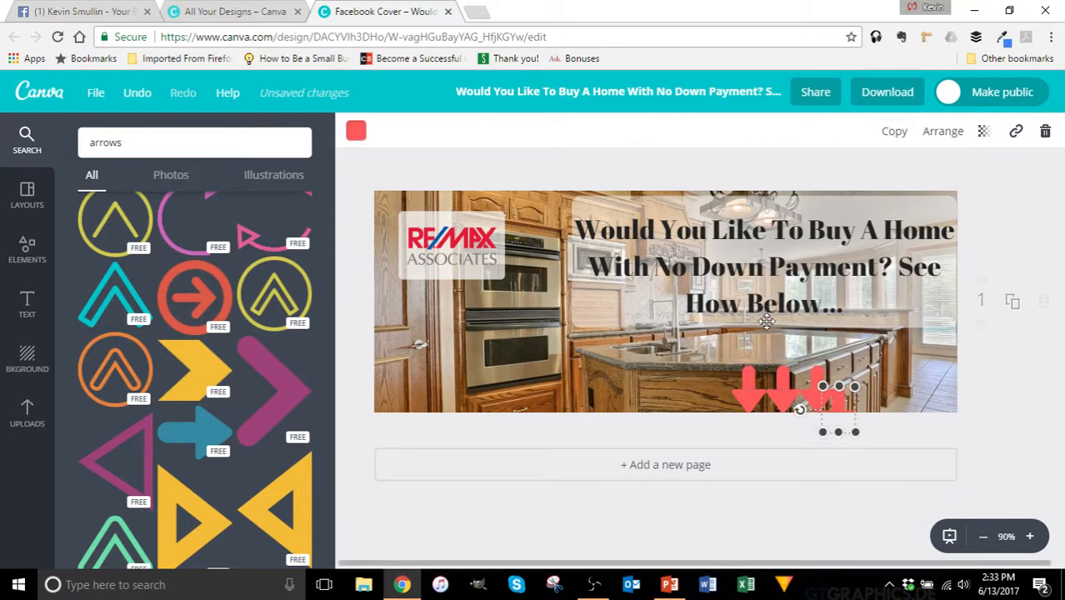
pyautogui.moveTo(834, 403); pyautogui.dragTo(716, 388)
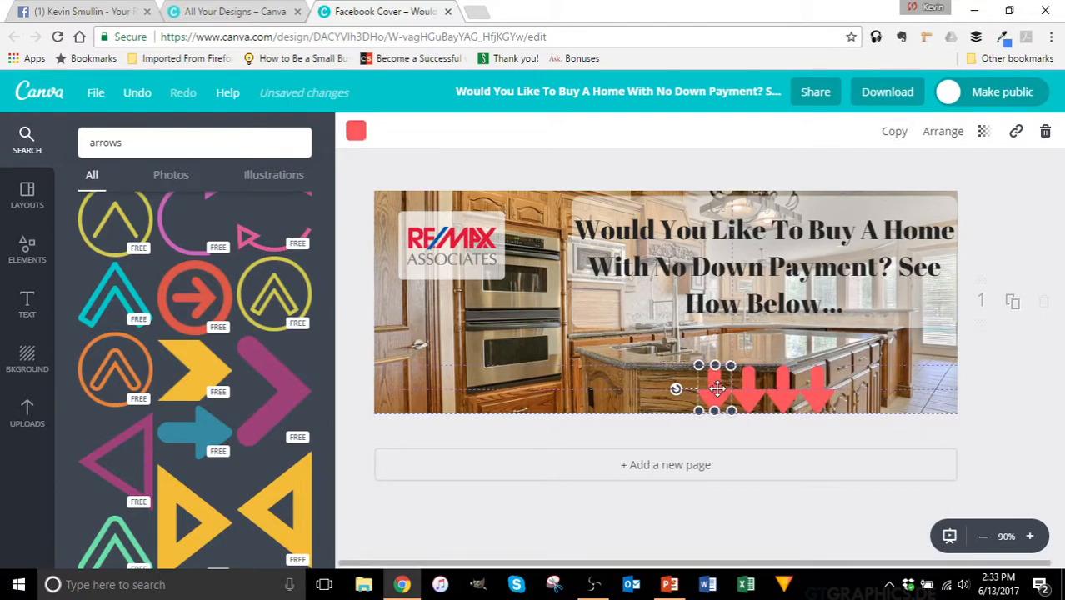
pyautogui.click(806, 435)
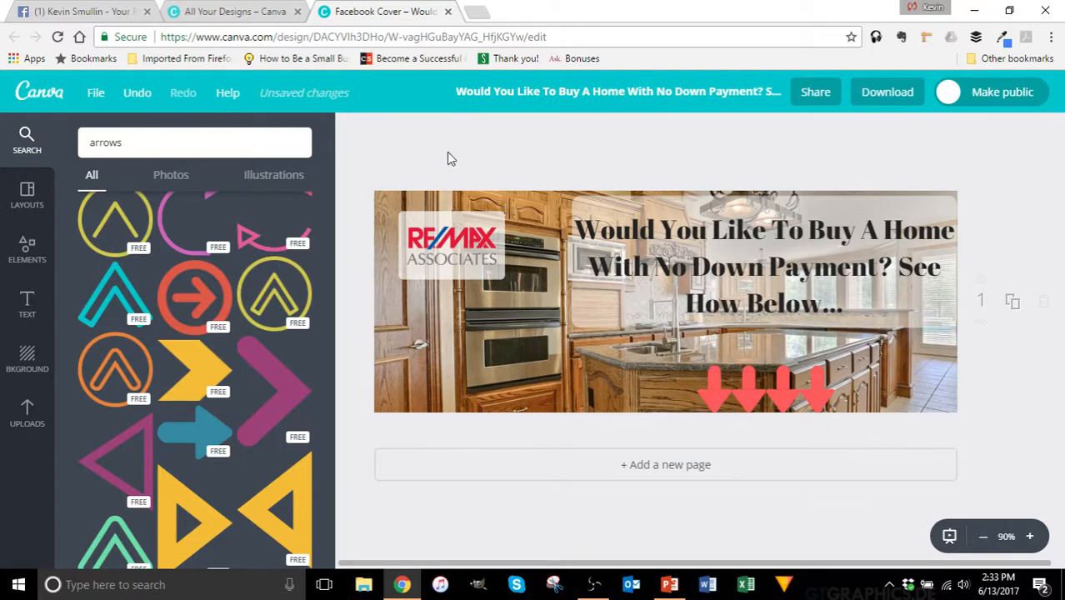
# Step: Download the Canva kitchen cover as a PNG saved to the Desktop as 'FB cover'
pyautogui.click(886, 91)
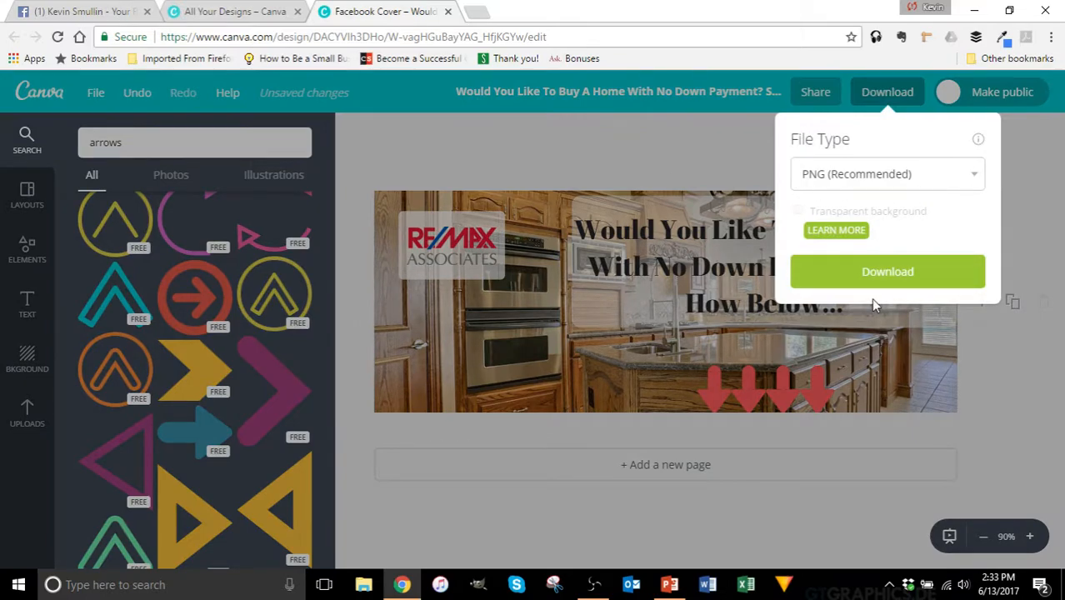
pyautogui.click(875, 275)
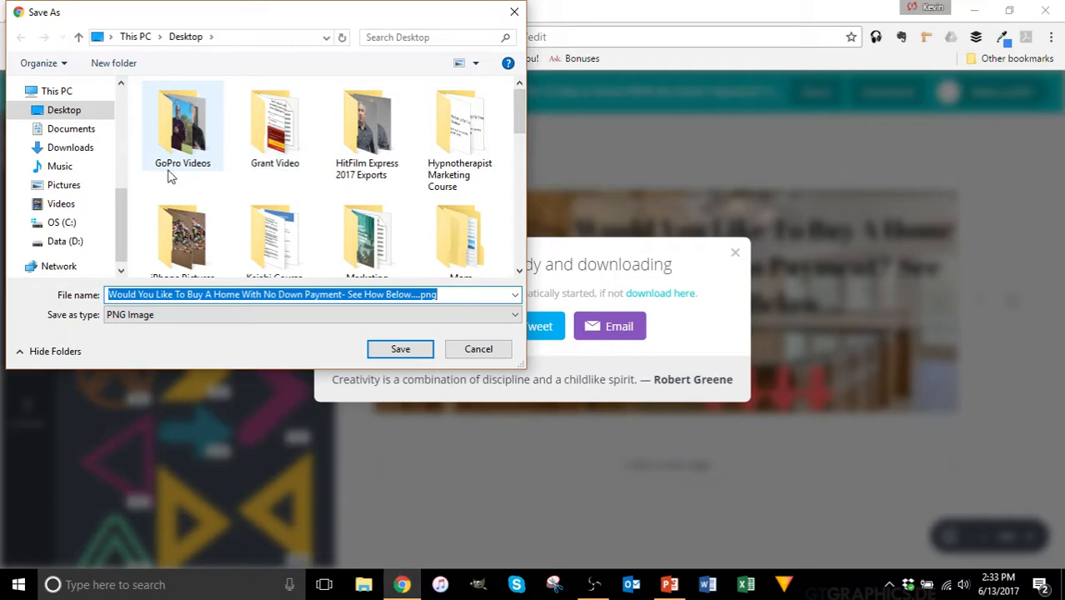
pyautogui.write('FB')
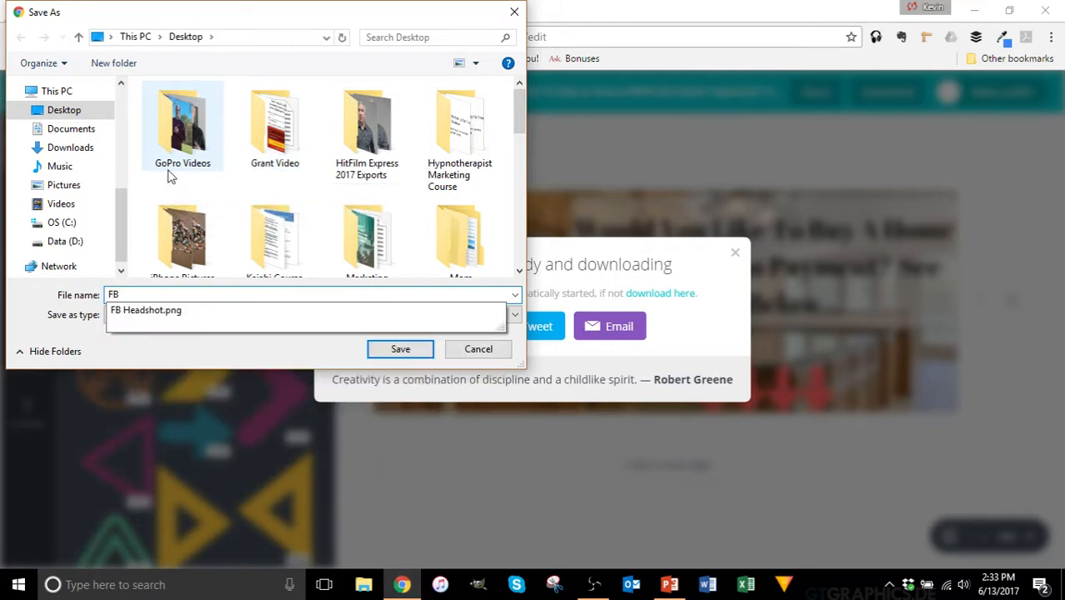
pyautogui.write(' cover')
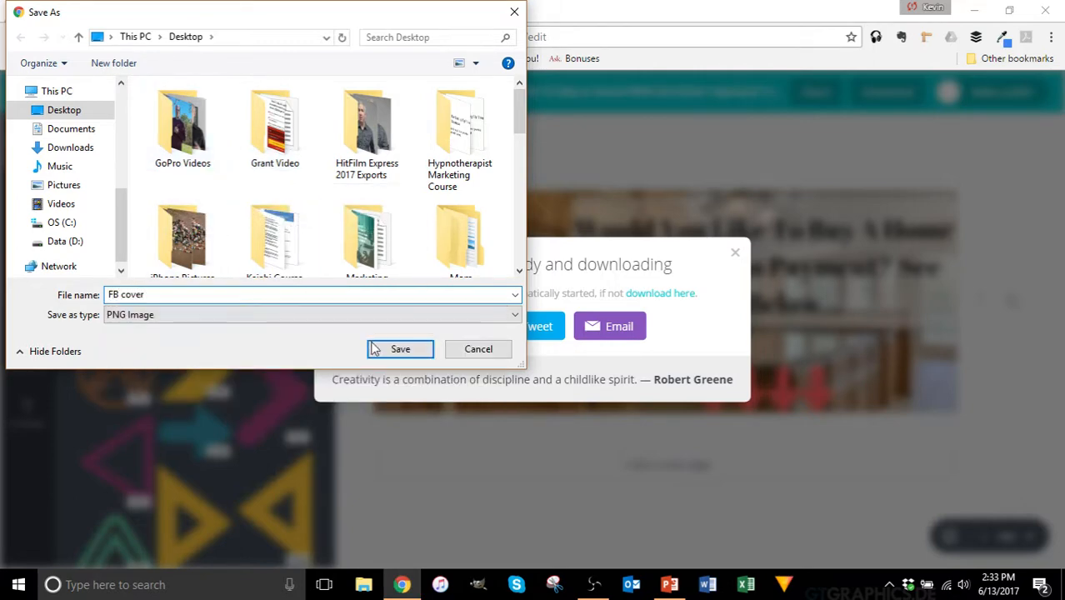
pyautogui.click(398, 348)
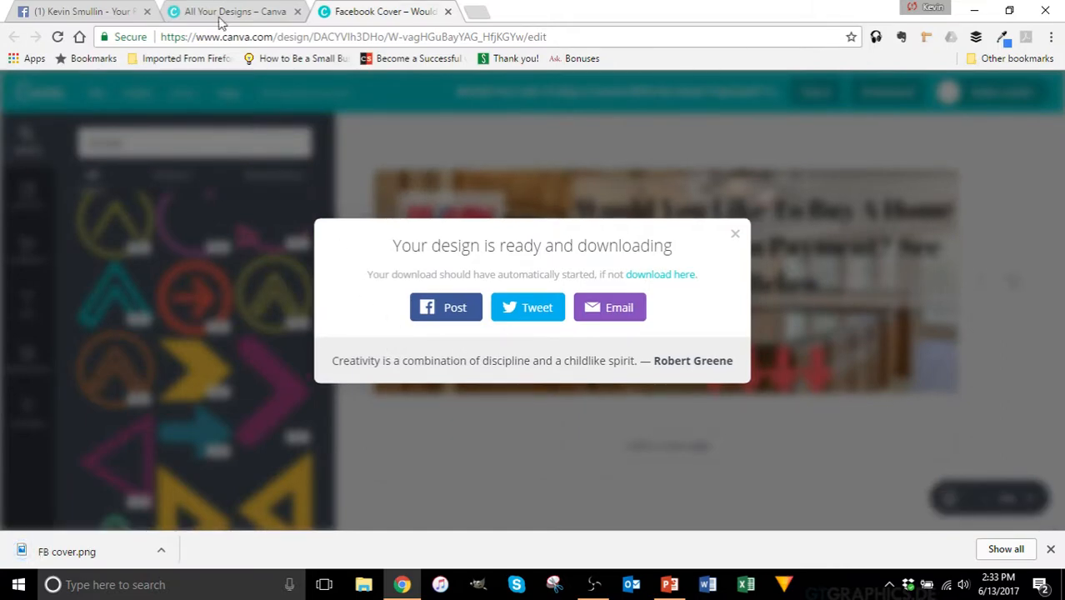
# Step: Upload FB cover.png from the Desktop as the page's cover photo and save it
pyautogui.click(100, 10)
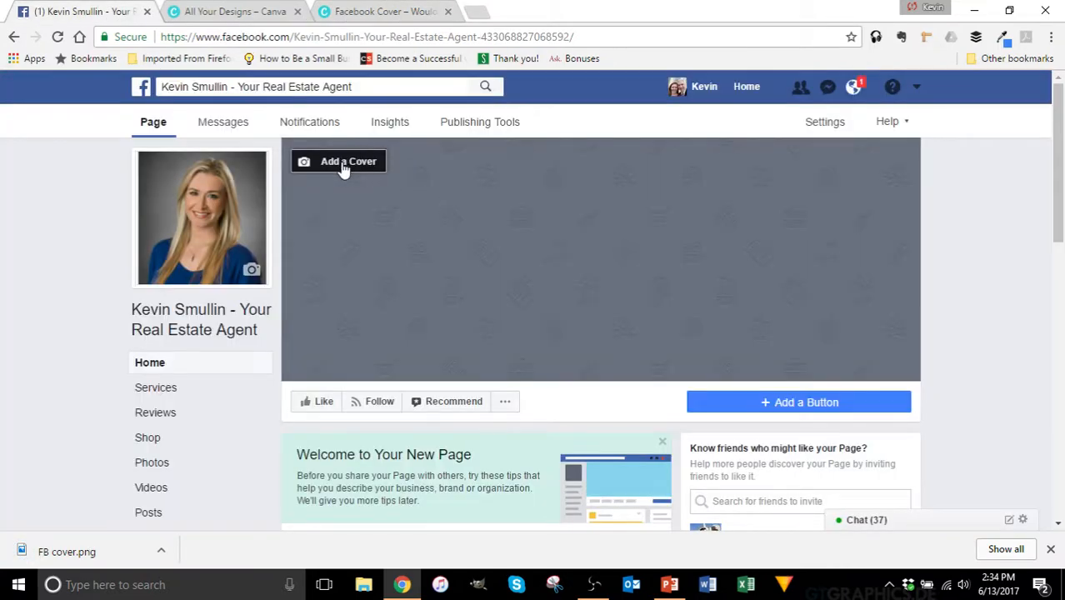
pyautogui.click(344, 163)
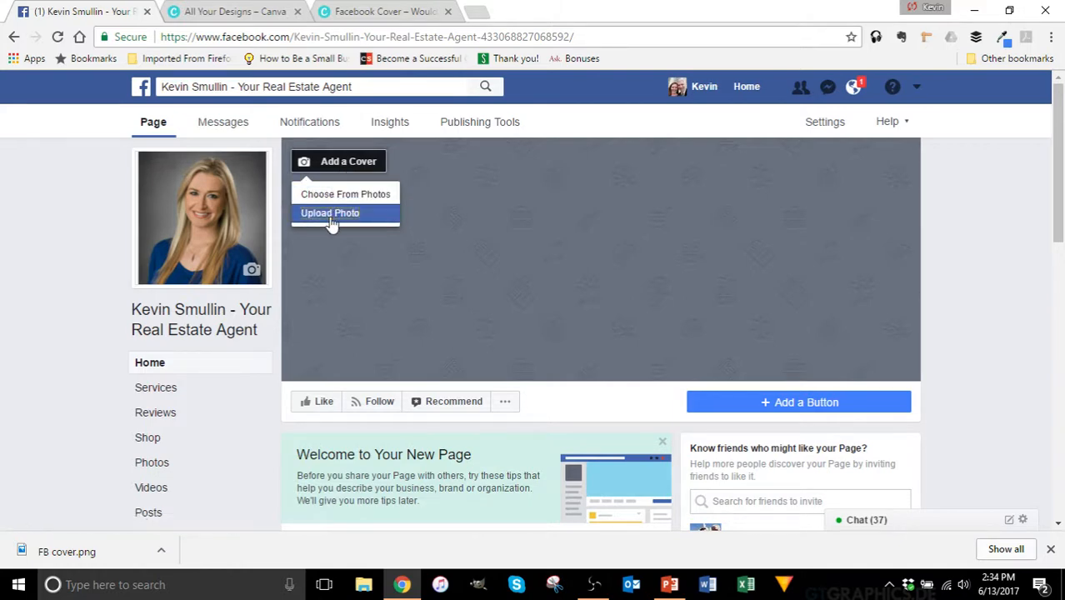
pyautogui.click(331, 217)
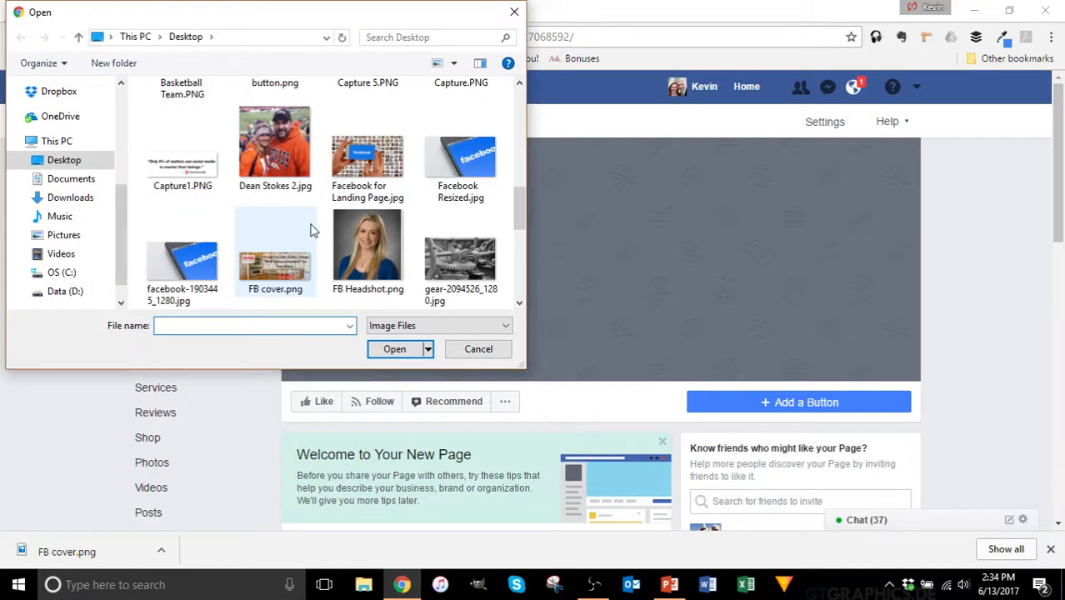
pyautogui.scroll(-2, 310, 230)
pyautogui.click(275, 142)
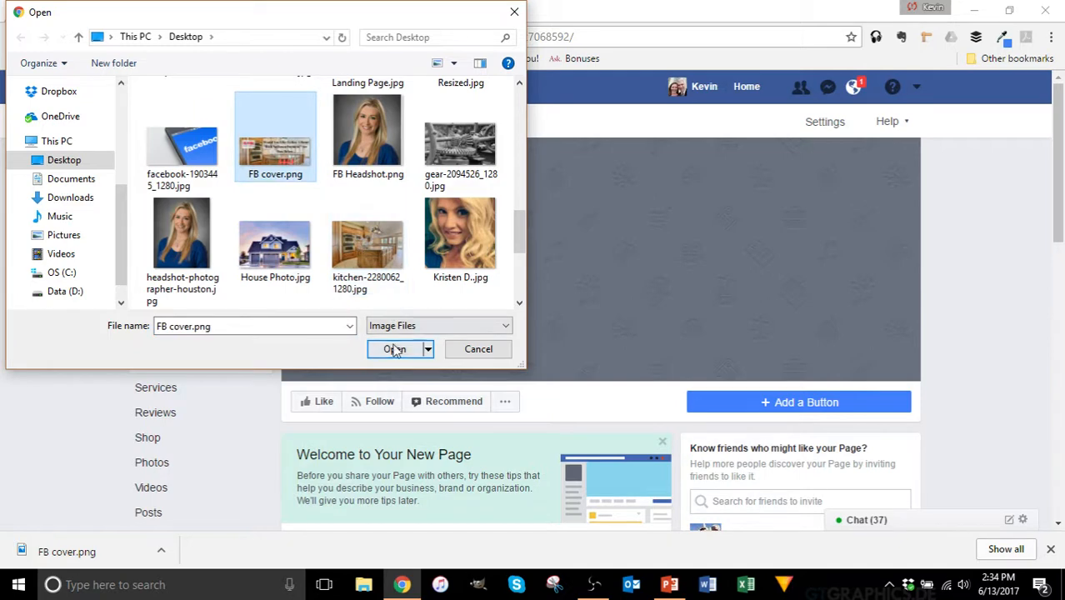
pyautogui.click(395, 349)
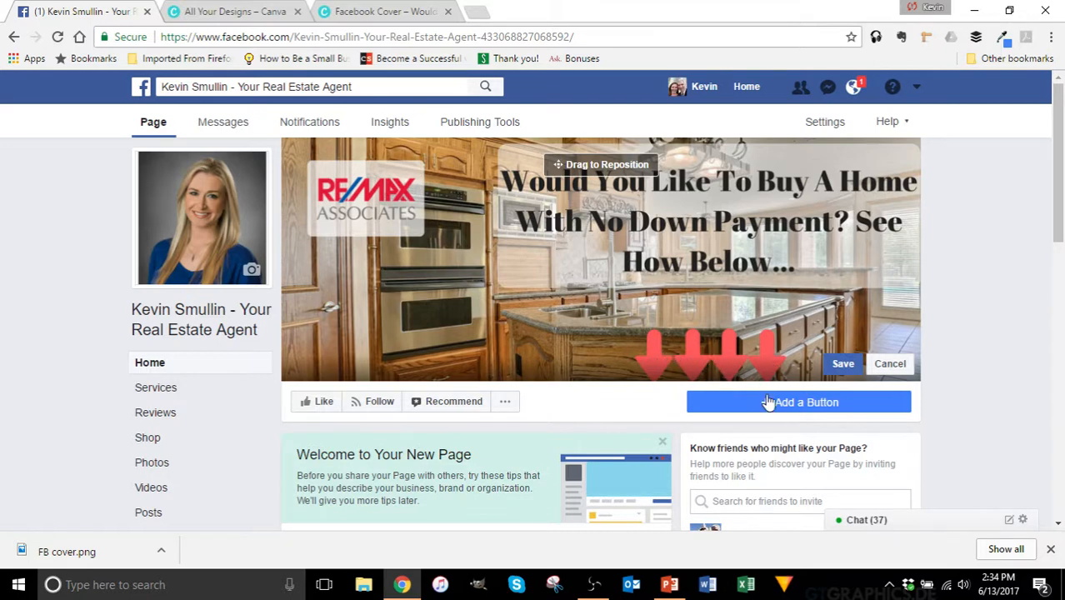
pyautogui.click(844, 363)
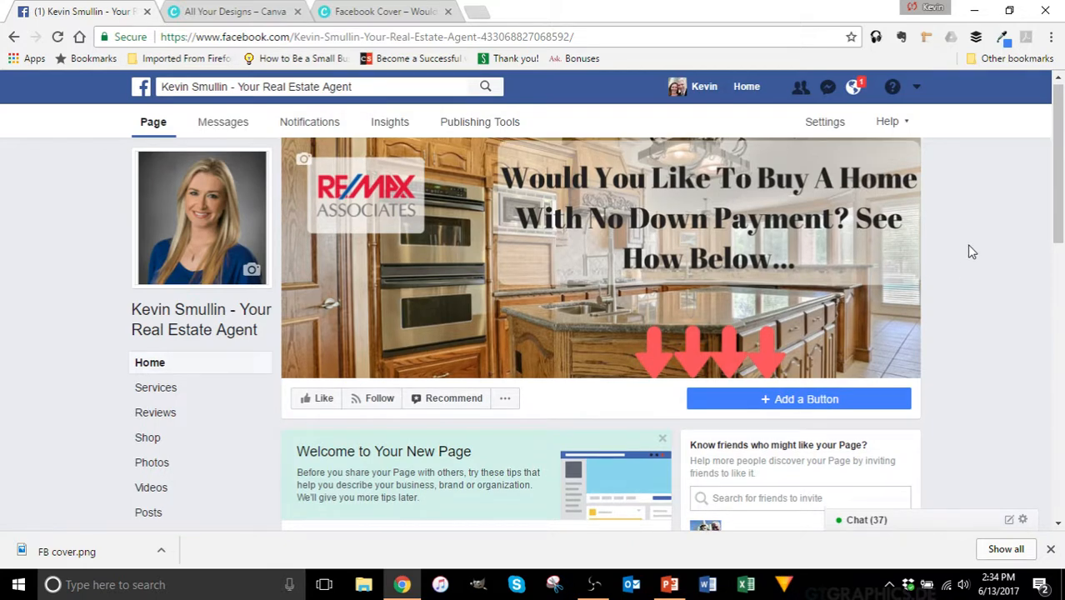
pyautogui.scroll(-1, 933, 275)
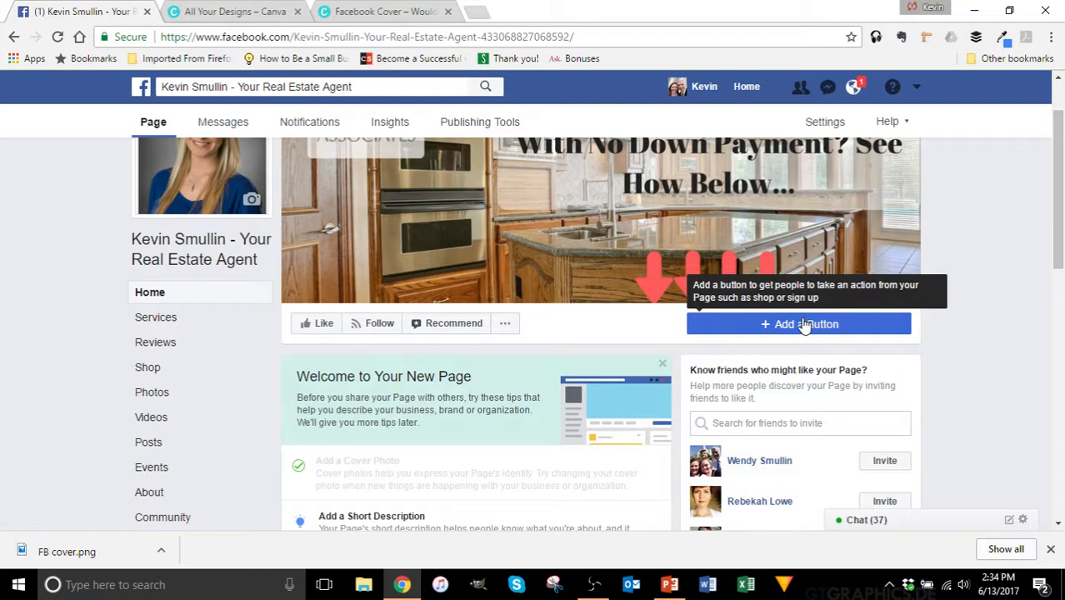
pyautogui.scroll(1, 972, 213)
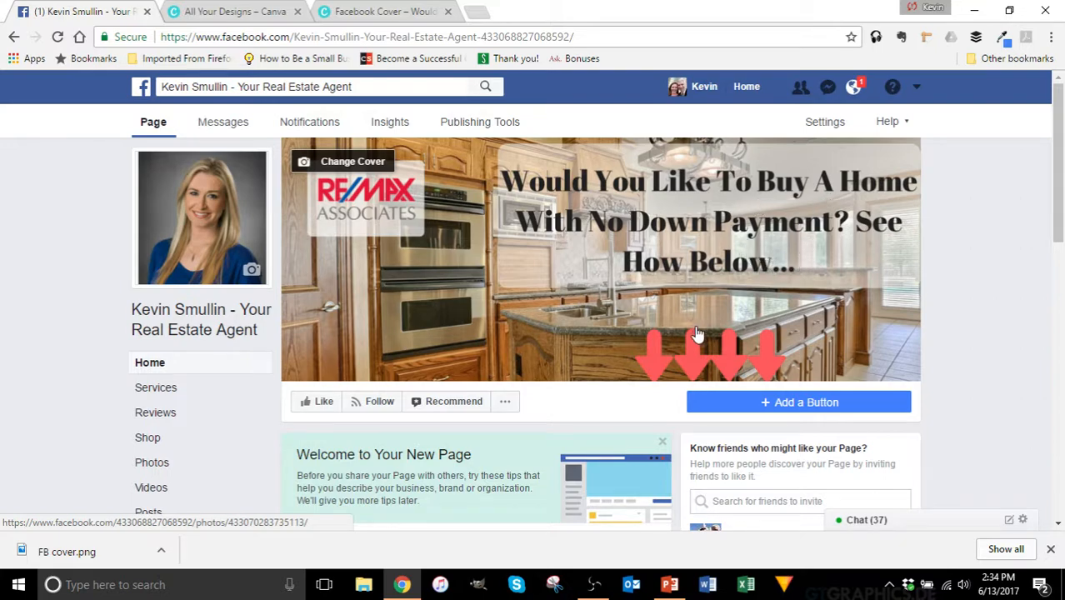
# Step: Start adding a page action button and choose Sign Up under Get in Touch
pyautogui.click(733, 403)
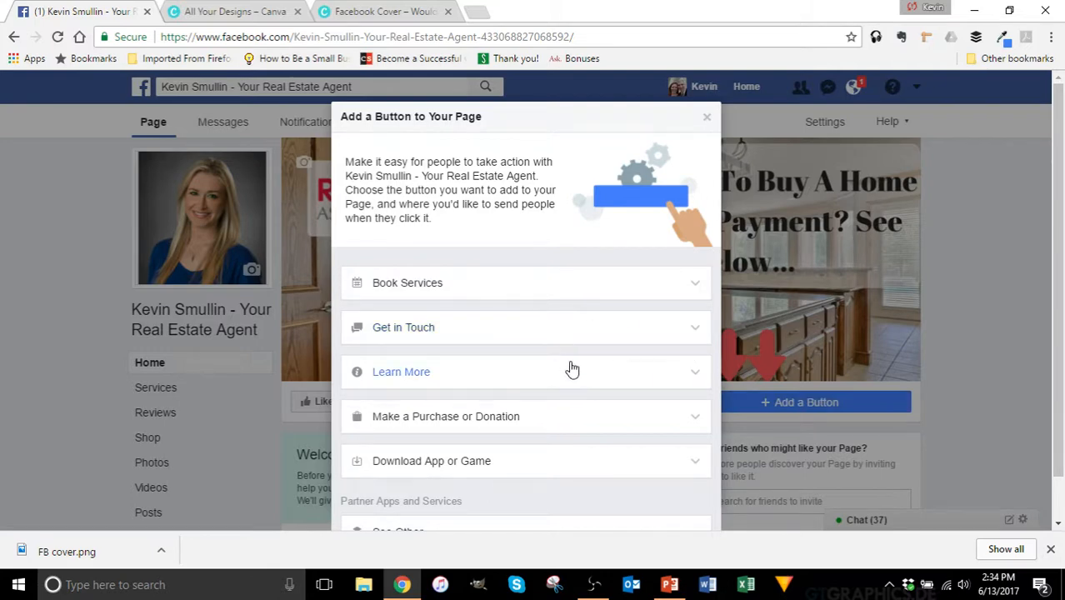
pyautogui.click(695, 375)
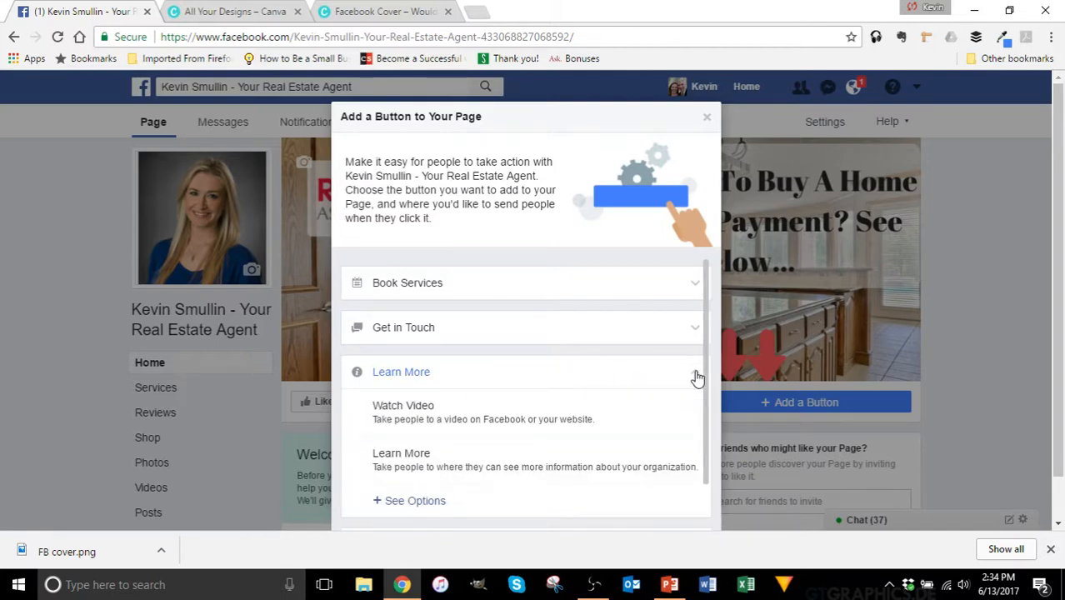
pyautogui.click(697, 377)
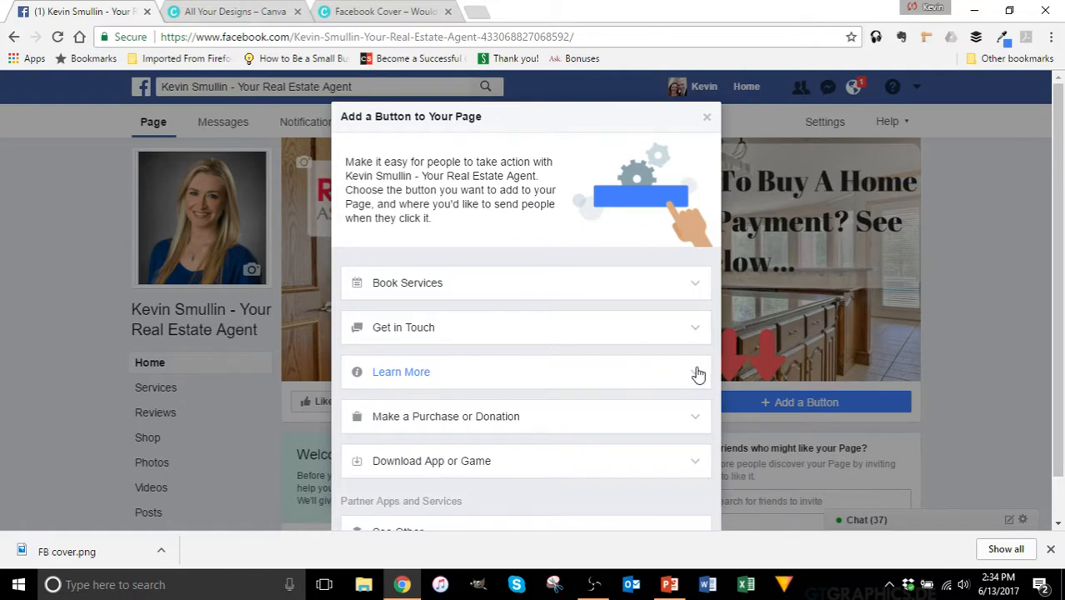
pyautogui.moveTo(522, 121); pyautogui.dragTo(520, 83)
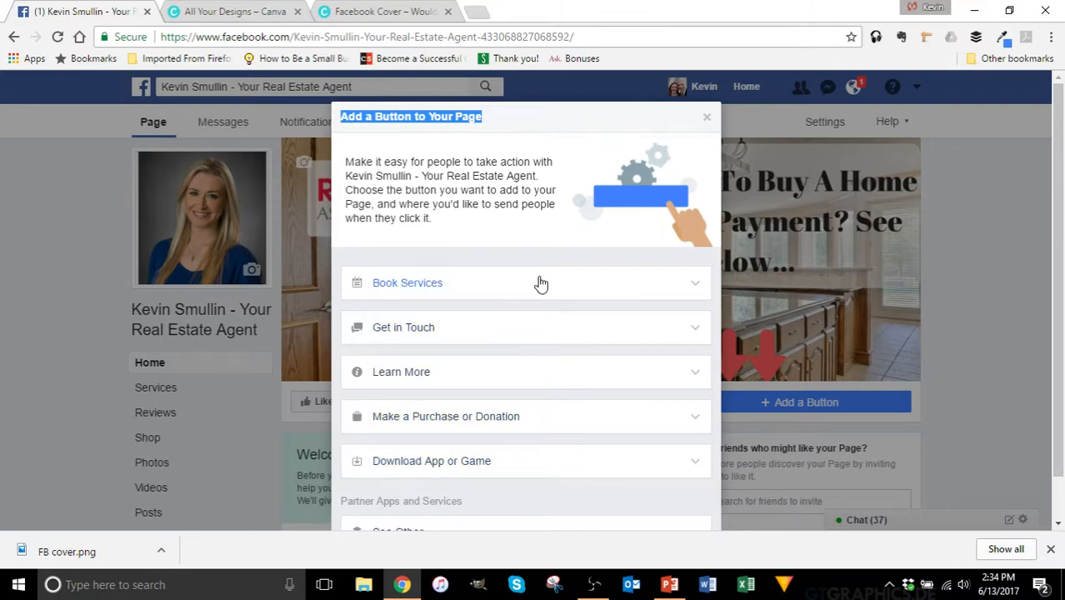
pyautogui.click(509, 342)
pyautogui.click(510, 343)
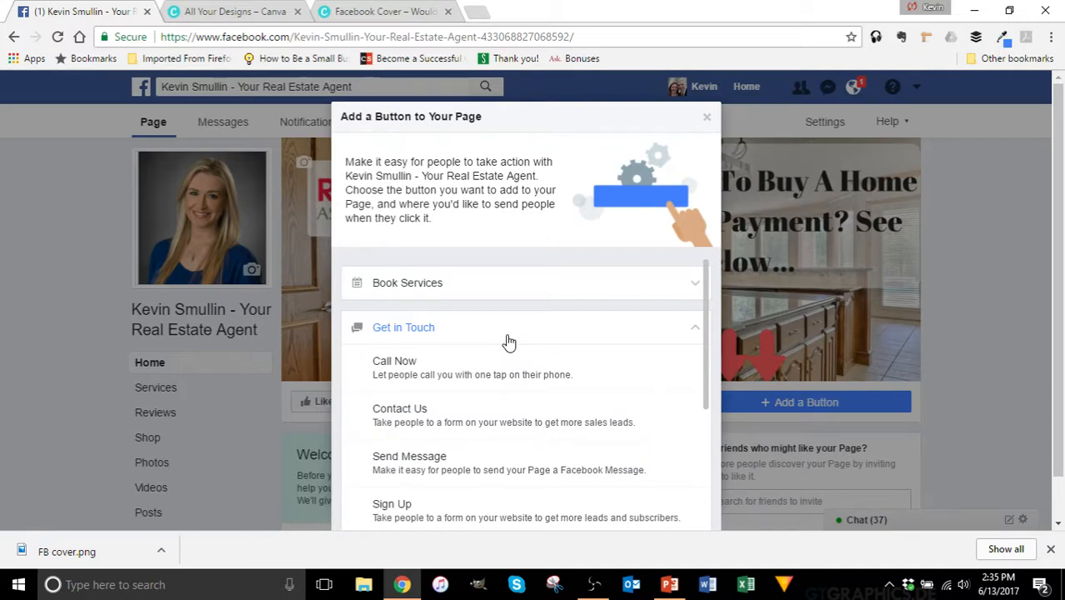
pyautogui.click(509, 342)
pyautogui.click(510, 342)
pyautogui.click(387, 510)
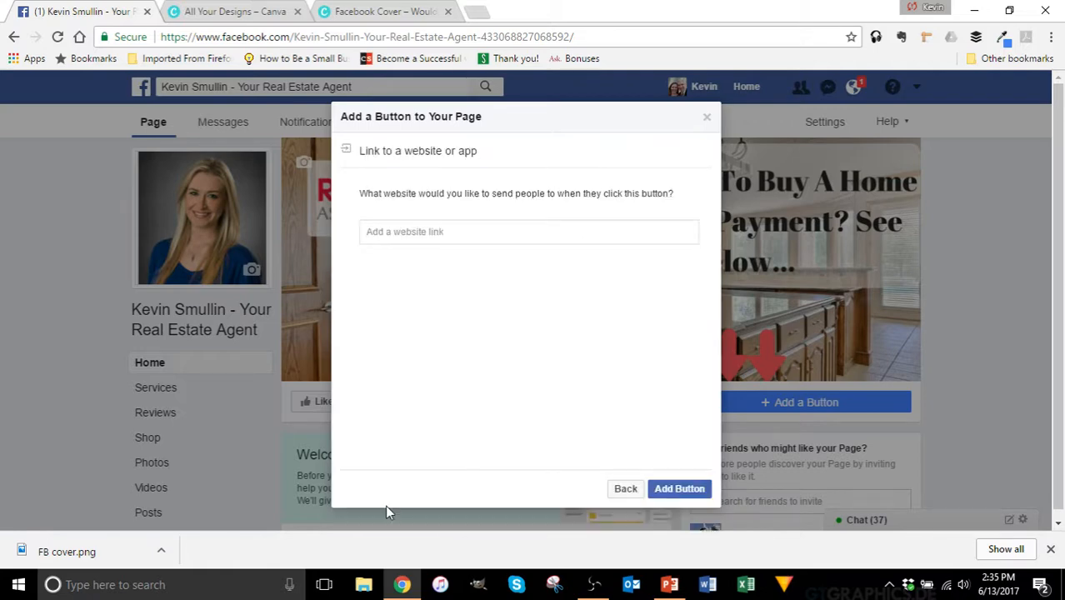
pyautogui.click(425, 230)
pyautogui.write('www.2q')
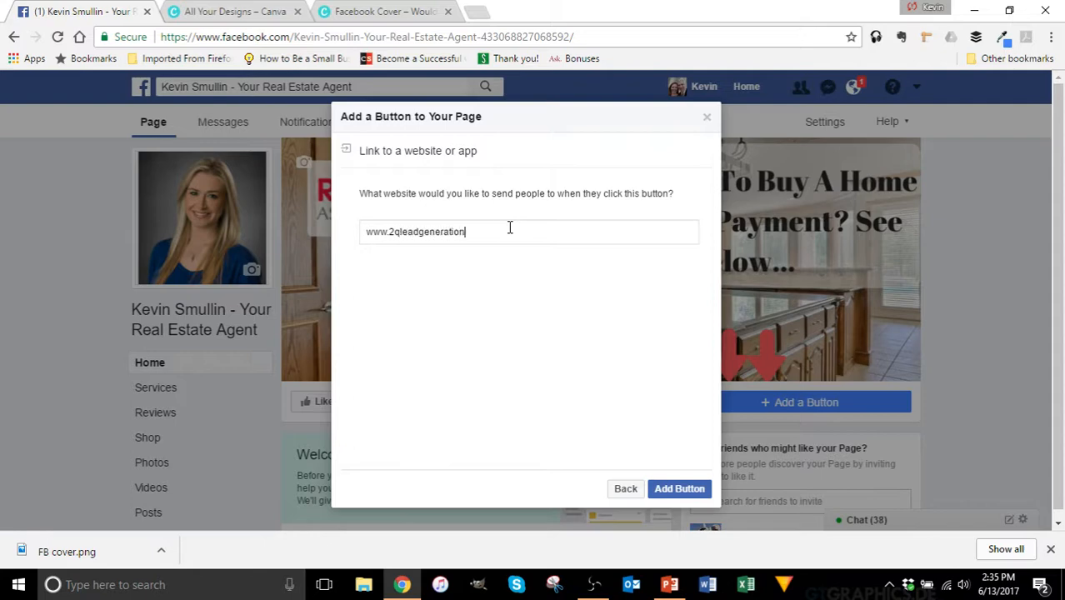
pyautogui.write('ies.com')
pyautogui.click(671, 491)
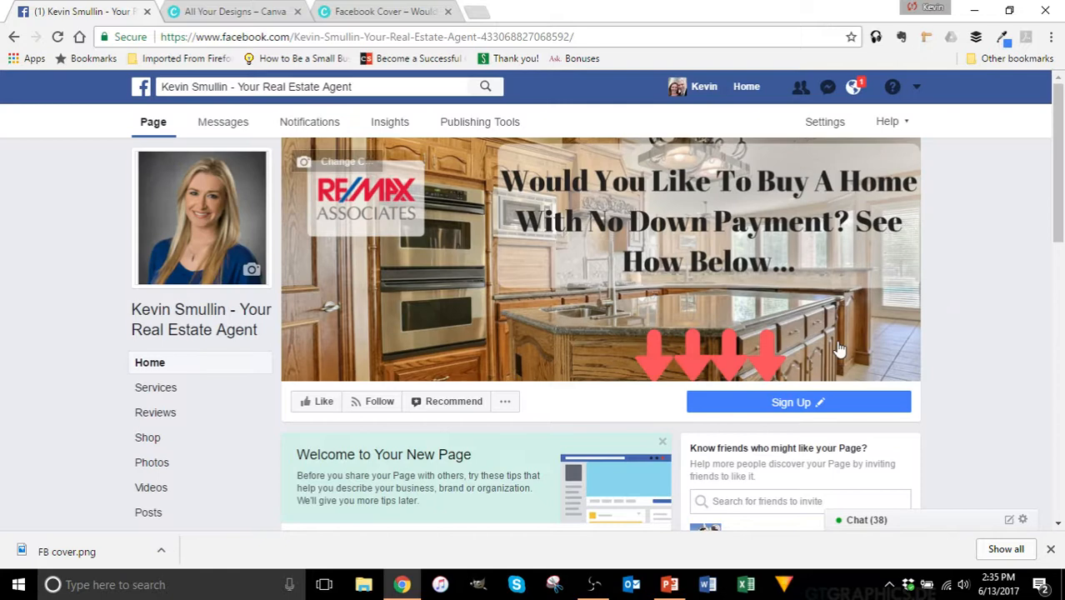
pyautogui.moveTo(775, 406)
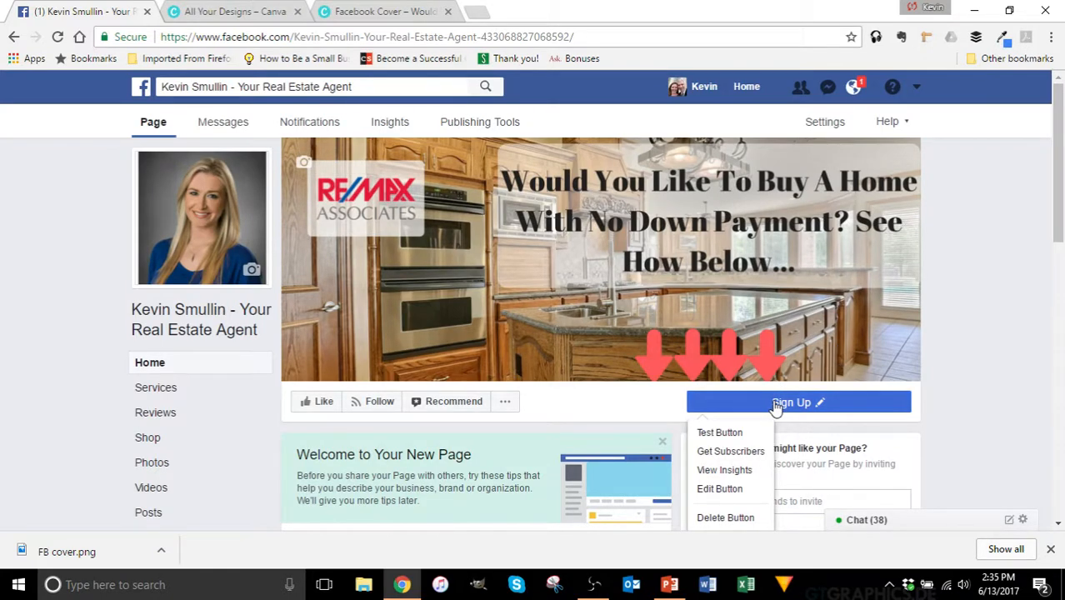
pyautogui.click(718, 433)
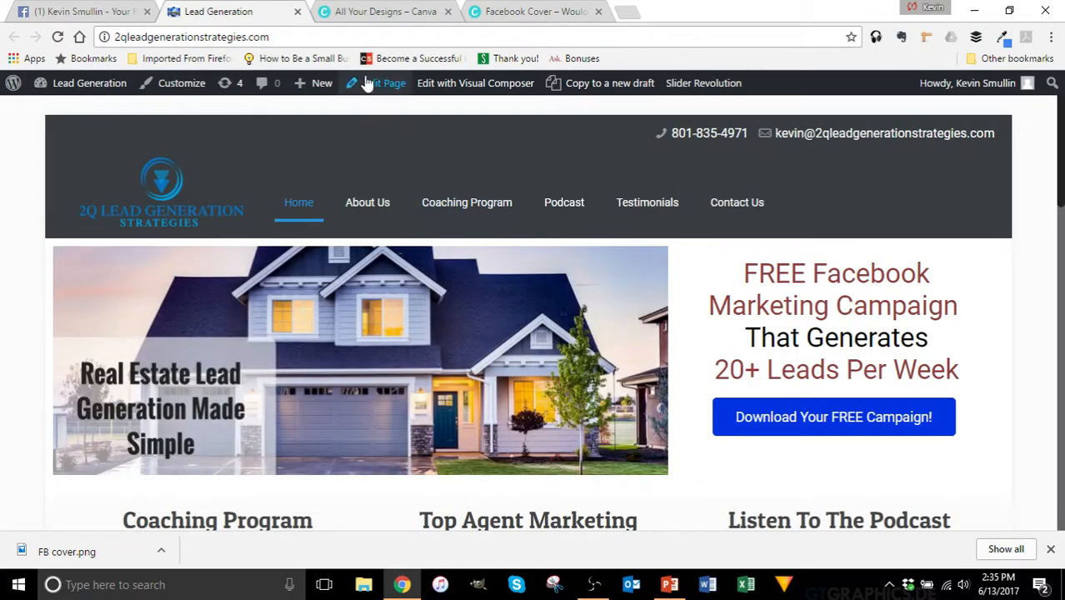
pyautogui.click(297, 12)
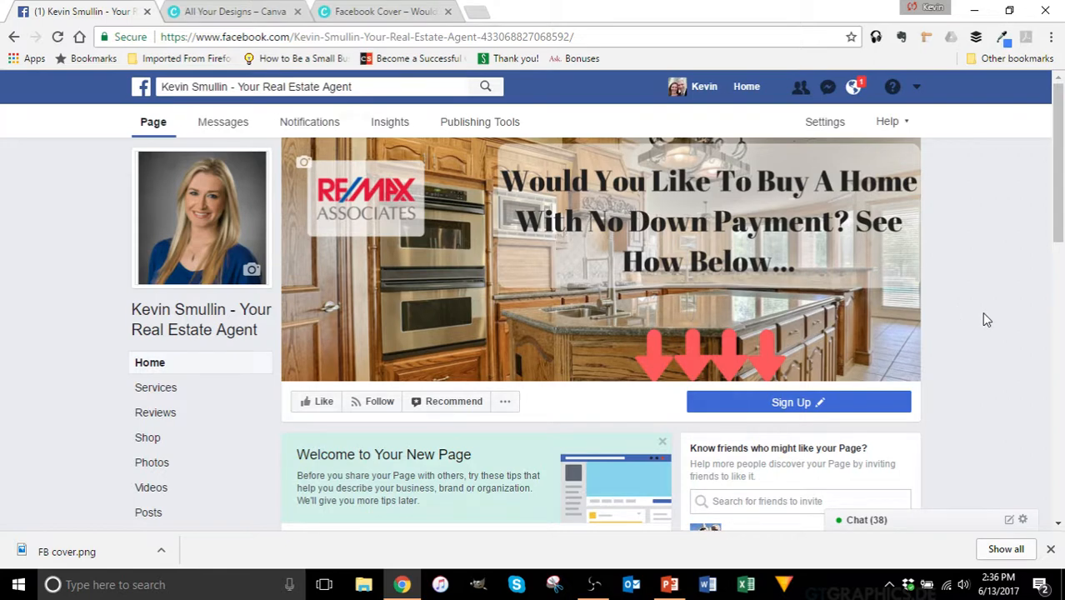
# Step: Open the page's About section and scroll down to its More Info entries
pyautogui.scroll(-1, 985, 320)
pyautogui.scroll(-5, 986, 320)
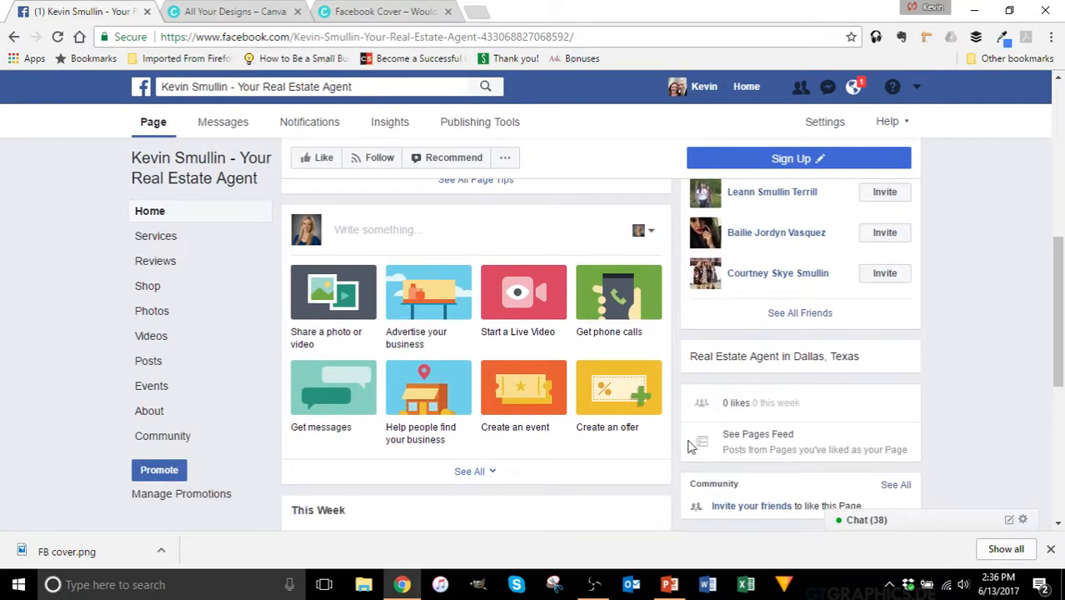
pyautogui.scroll(6, 967, 382)
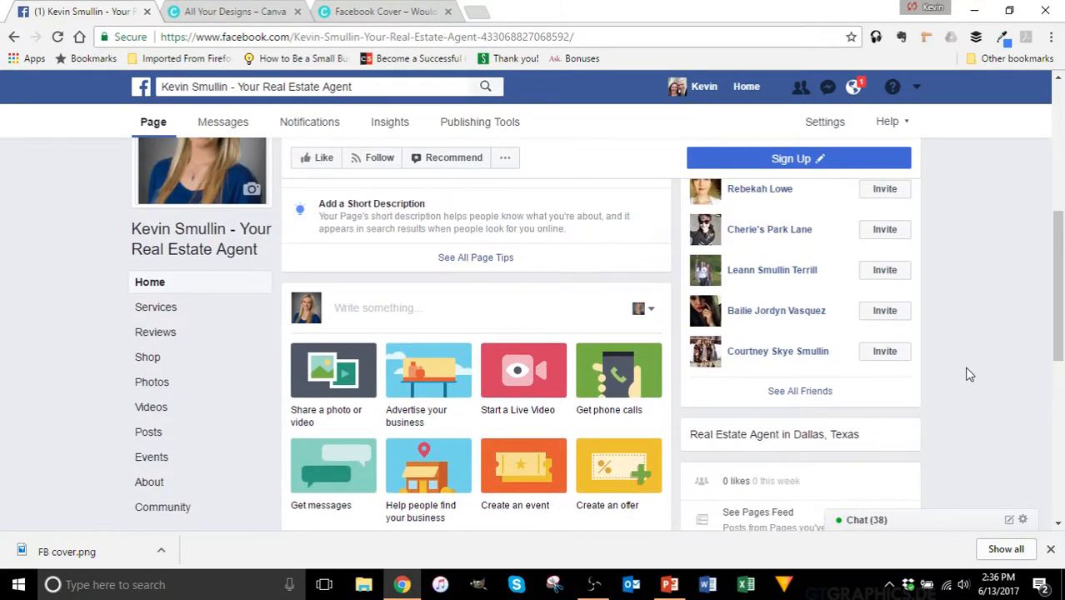
pyautogui.scroll(-1, 970, 375)
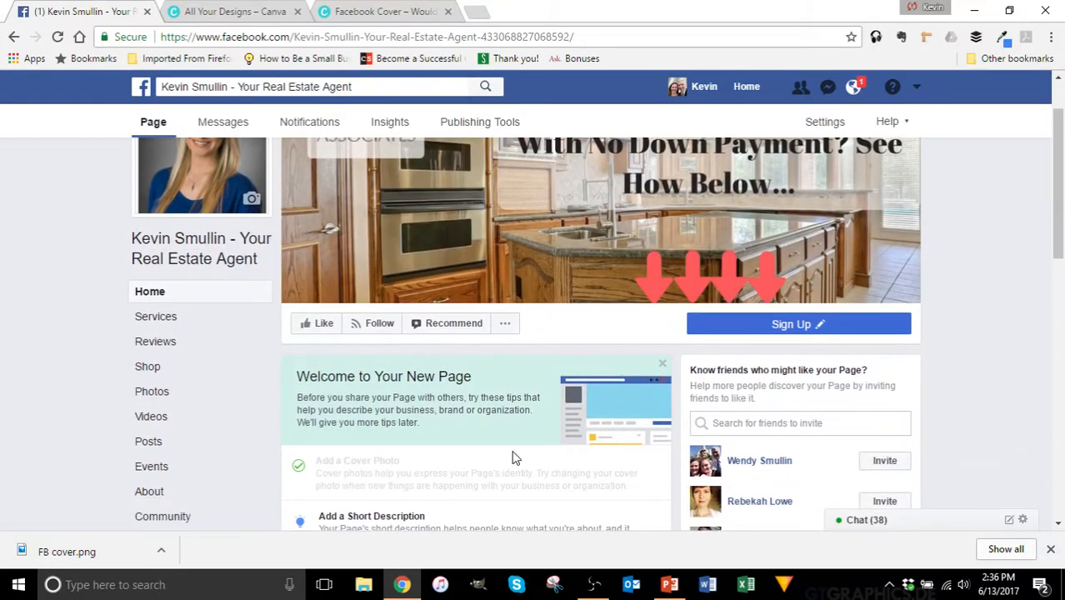
pyautogui.scroll(-1, 231, 388)
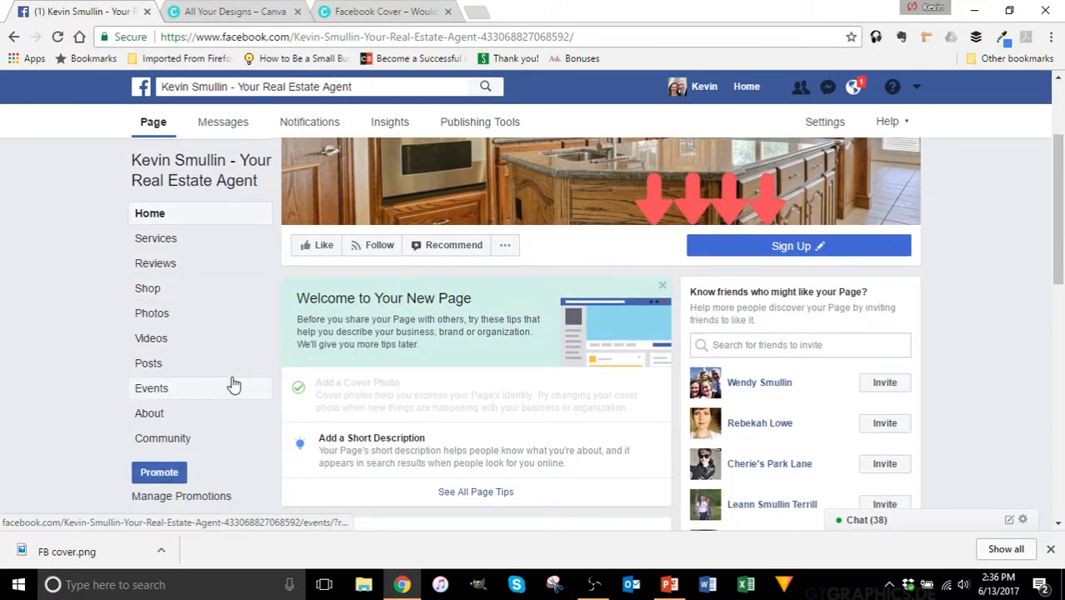
pyautogui.scroll(2, 233, 385)
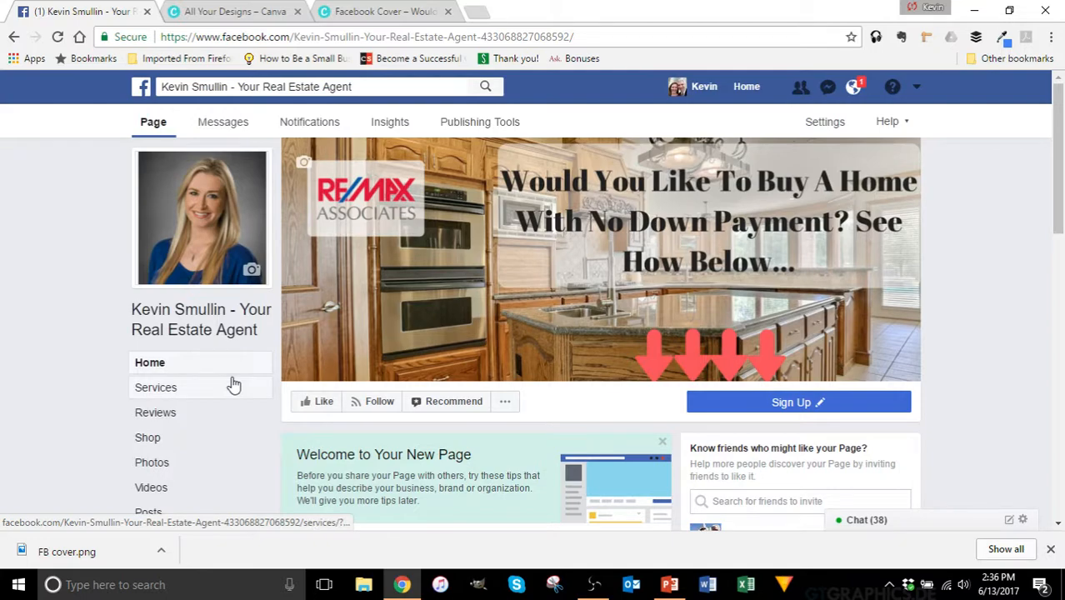
pyautogui.scroll(-5, 233, 385)
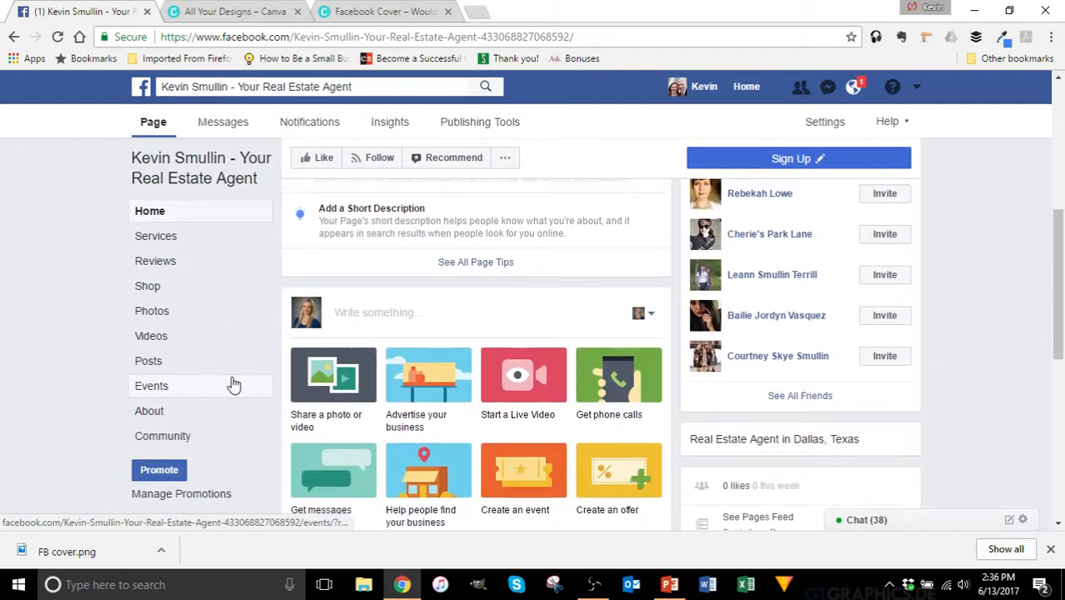
pyautogui.scroll(-2, 233, 385)
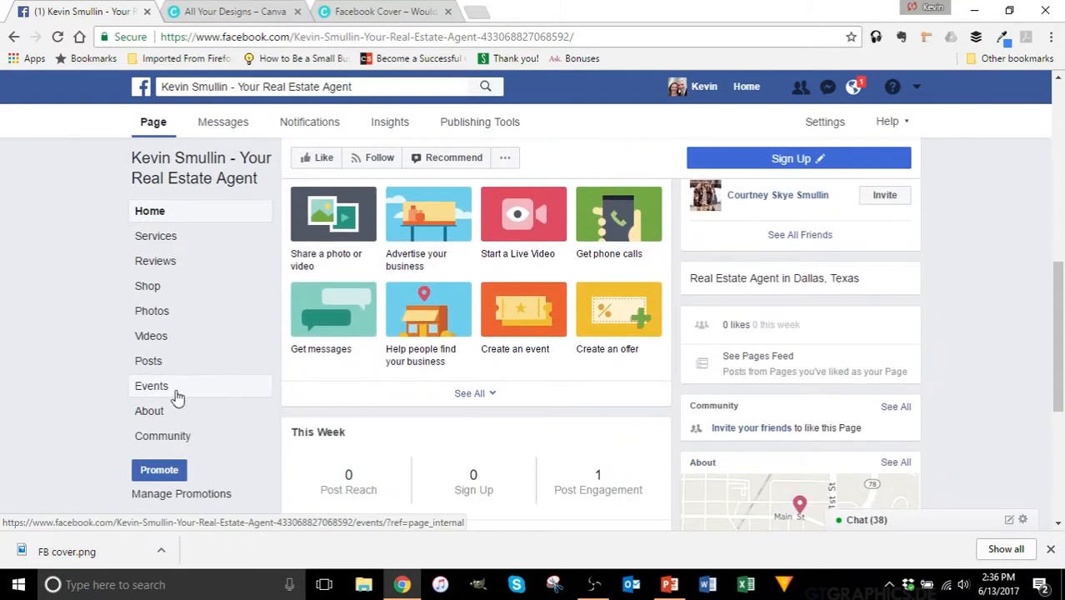
pyautogui.click(152, 412)
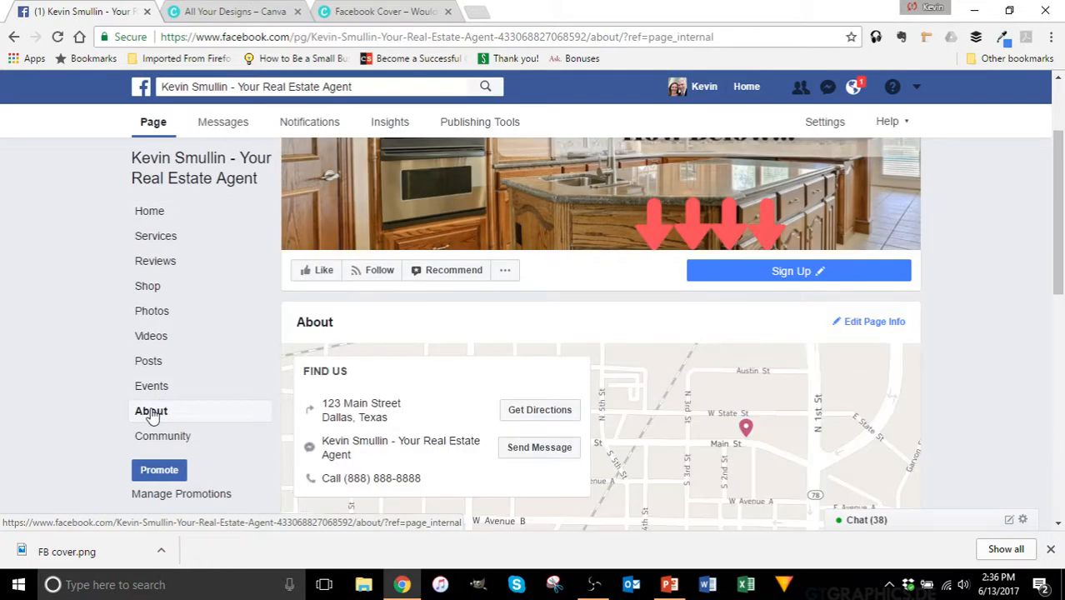
pyautogui.scroll(-1, 674, 370)
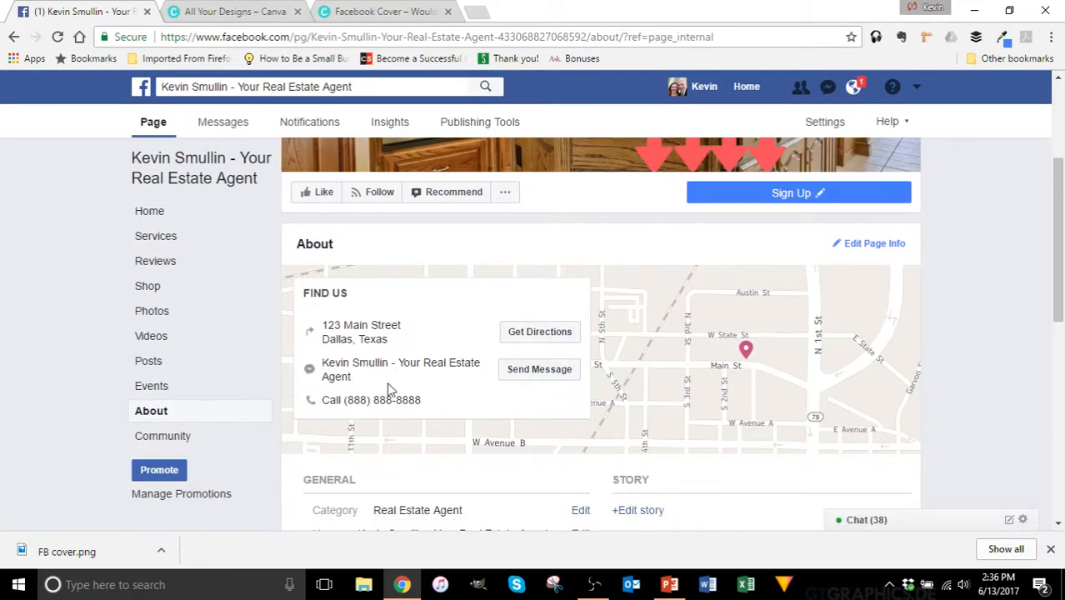
pyautogui.scroll(-2, 661, 317)
pyautogui.scroll(-2, 661, 319)
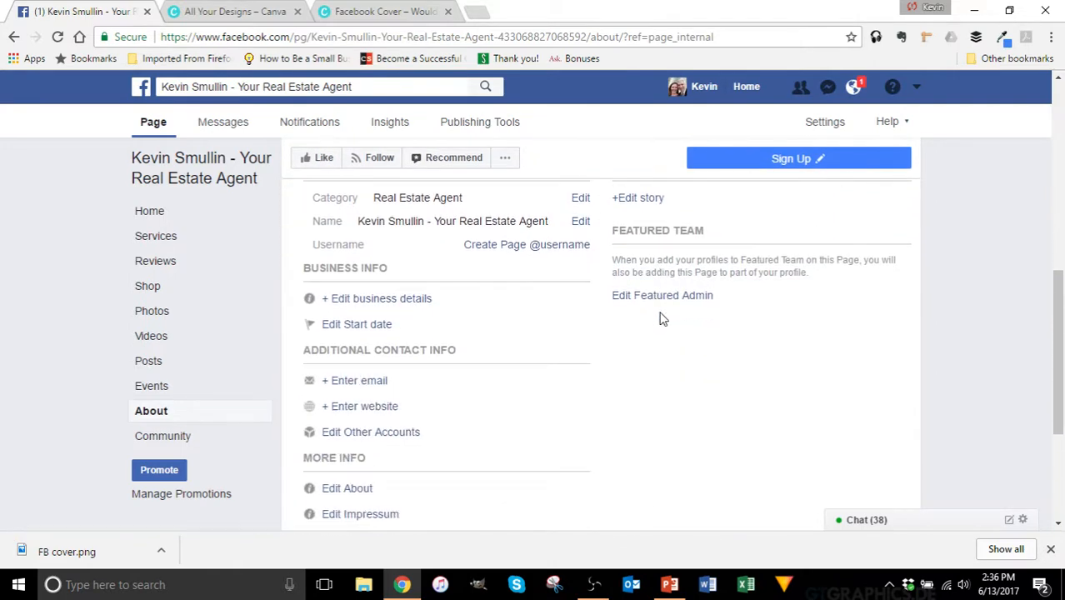
pyautogui.scroll(1, 660, 317)
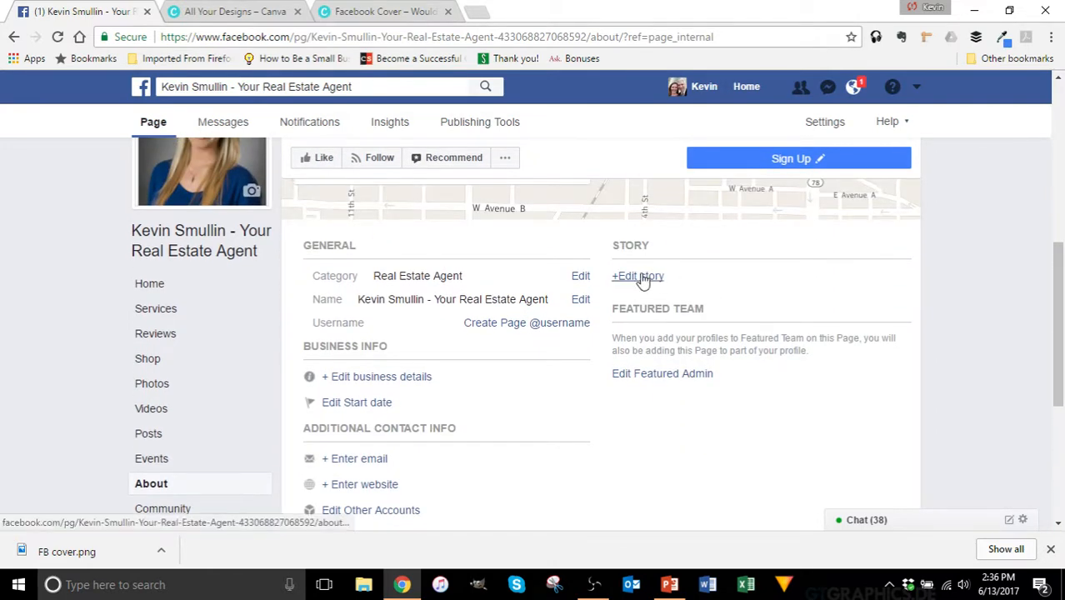
pyautogui.scroll(-1, 554, 340)
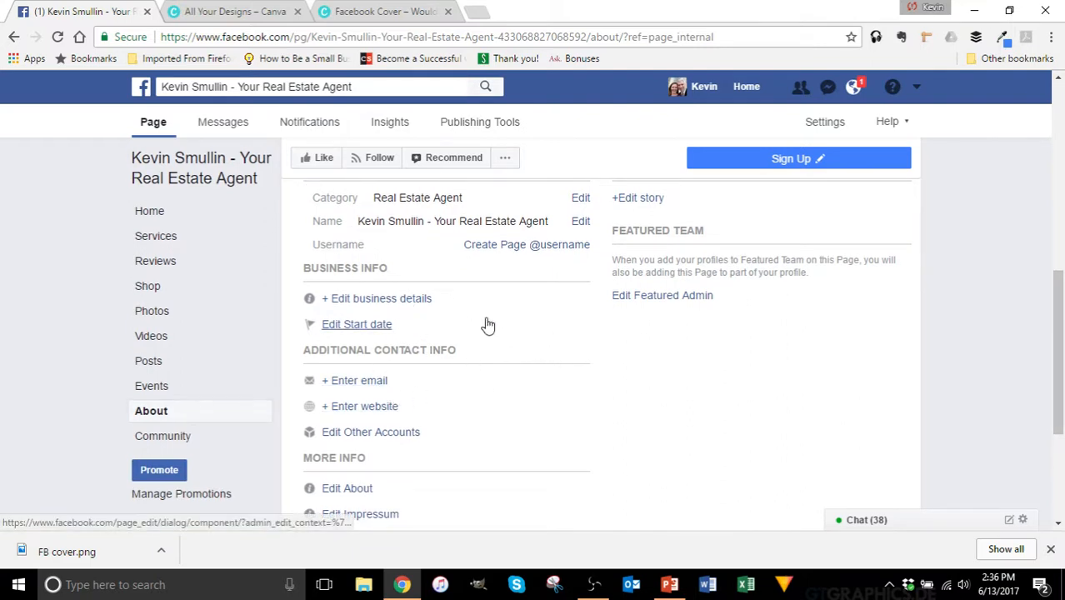
pyautogui.scroll(-1, 540, 315)
pyautogui.scroll(-1, 542, 314)
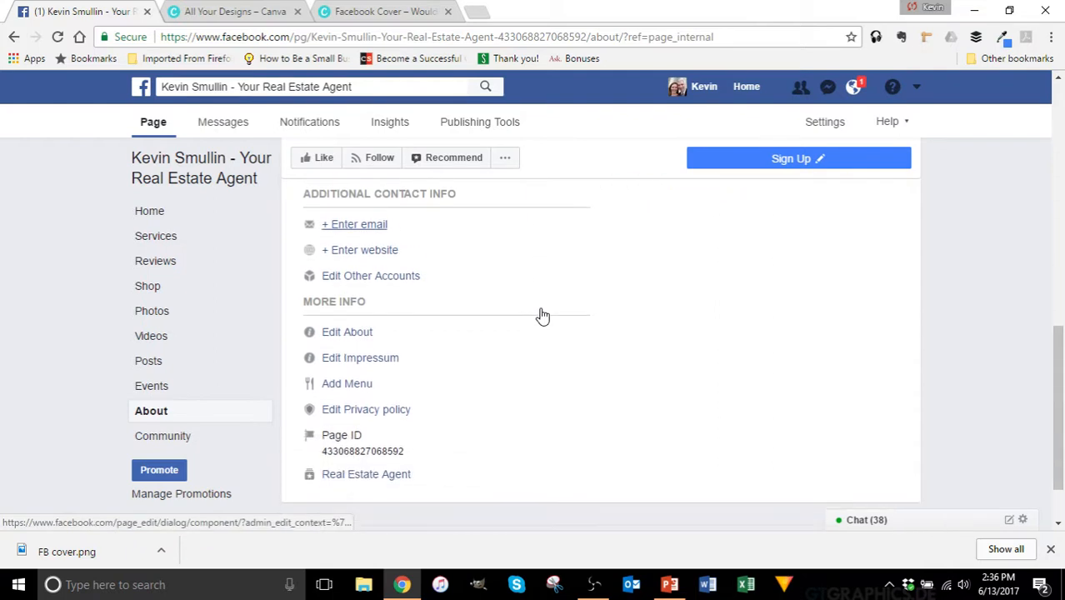
# Step: Set the About text to 'I help first time homebuyers buy a home without a down payment.'
pyautogui.click(354, 334)
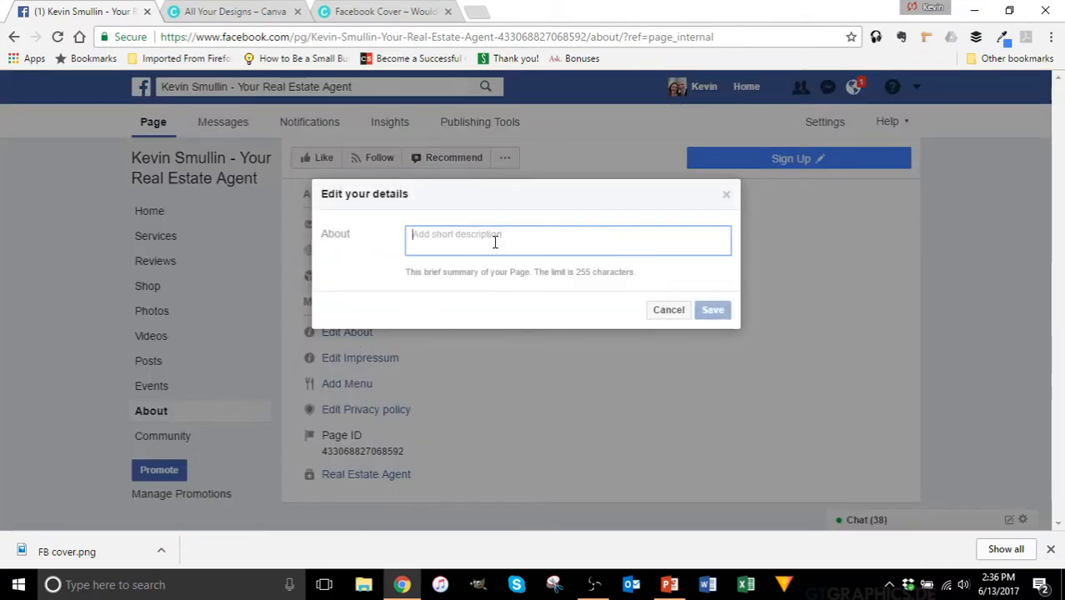
pyautogui.write('I h')
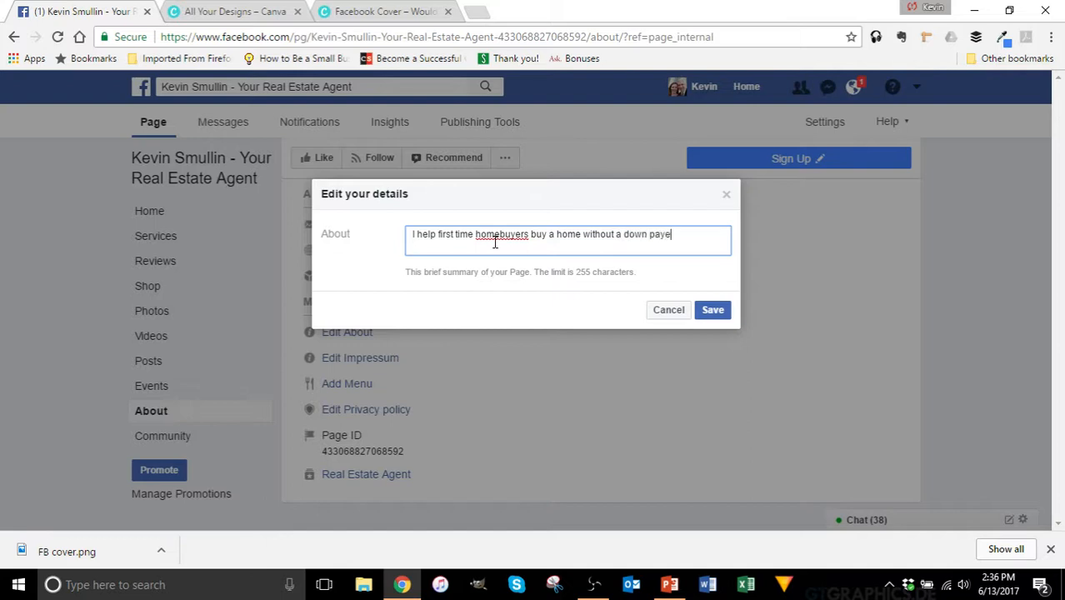
pyautogui.click(710, 310)
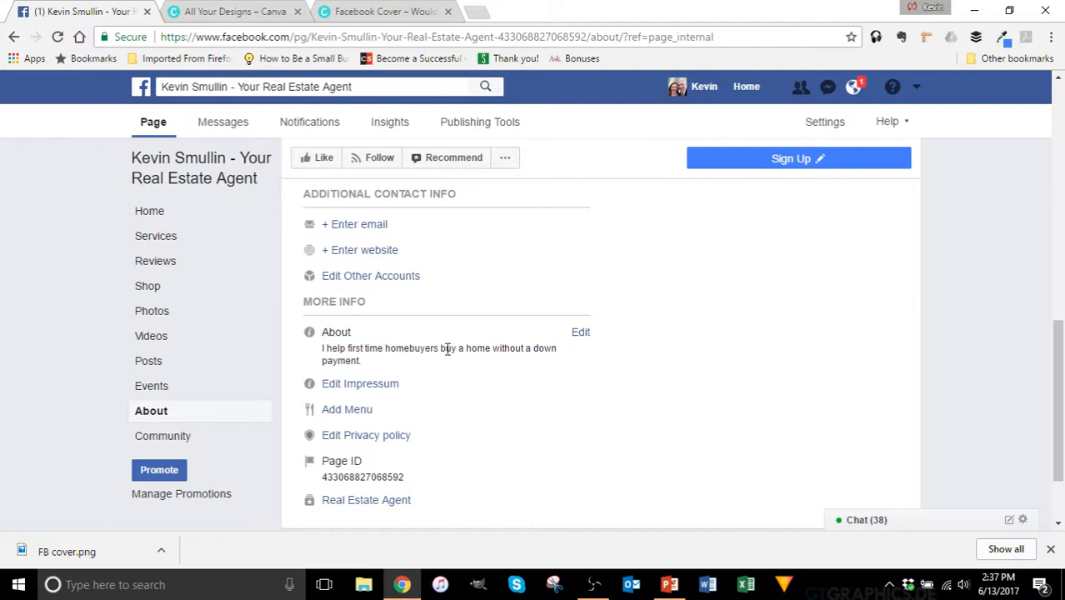
# Step: Go to the page's Home view and scroll the timeline back up to the kitchen cover
pyautogui.scroll(6, 492, 371)
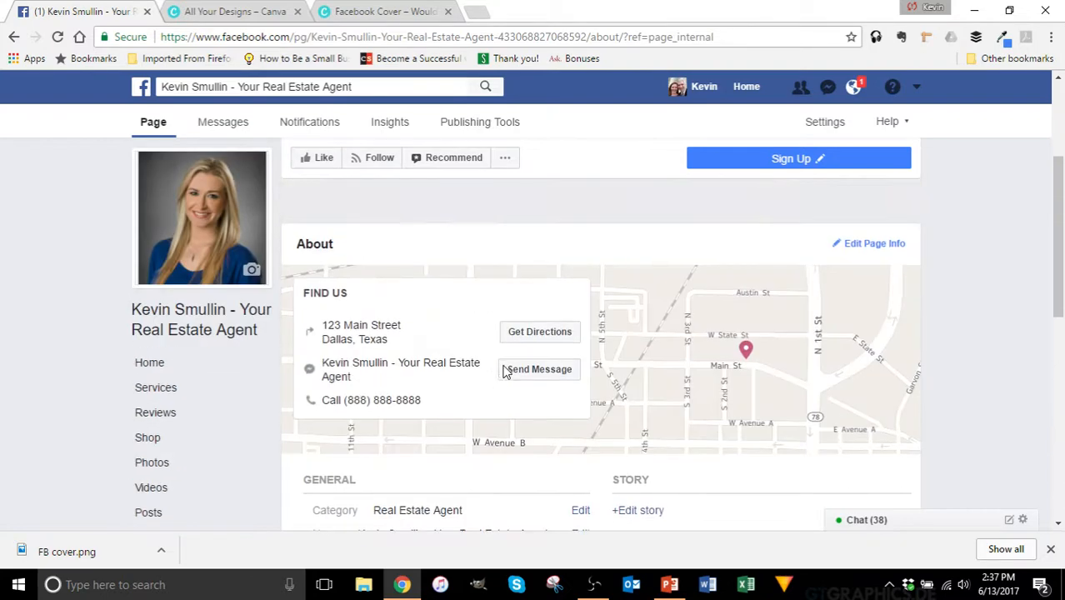
pyautogui.scroll(3, 505, 370)
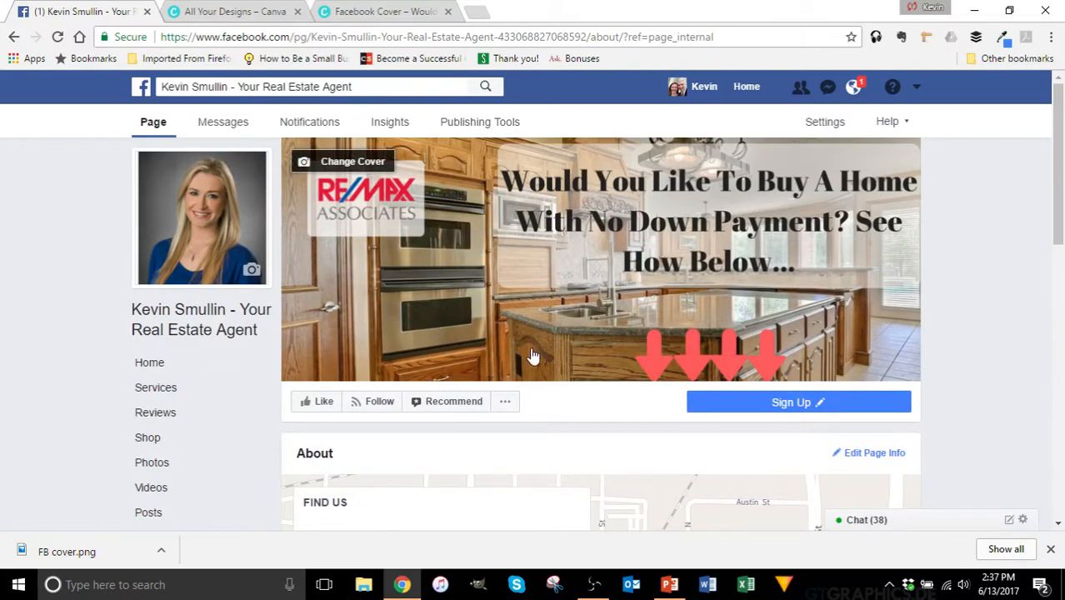
pyautogui.click(190, 364)
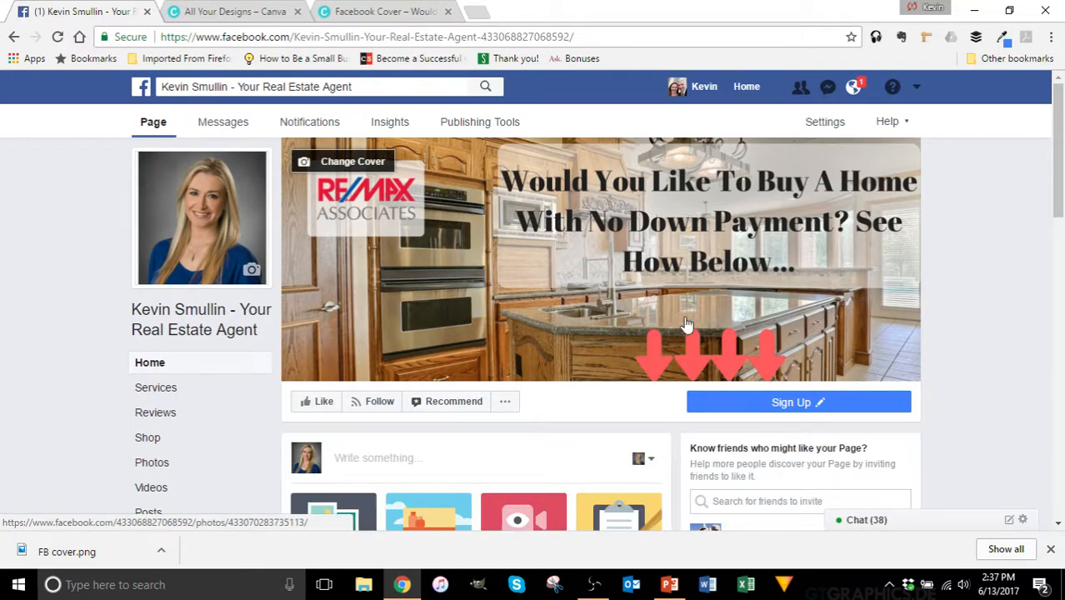
pyautogui.scroll(-3, 1004, 258)
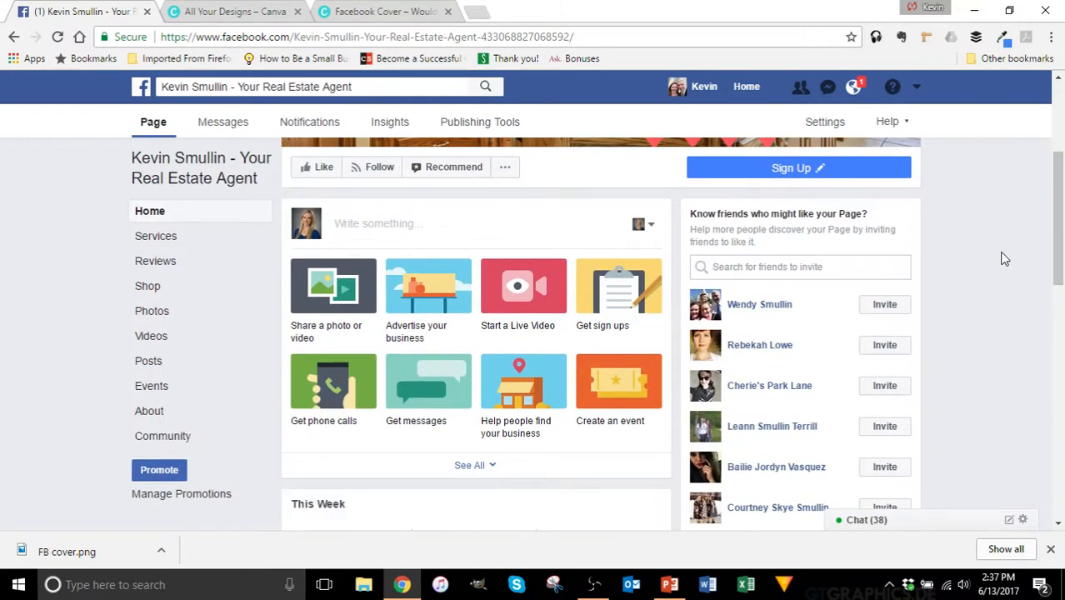
pyautogui.scroll(-3, 1004, 258)
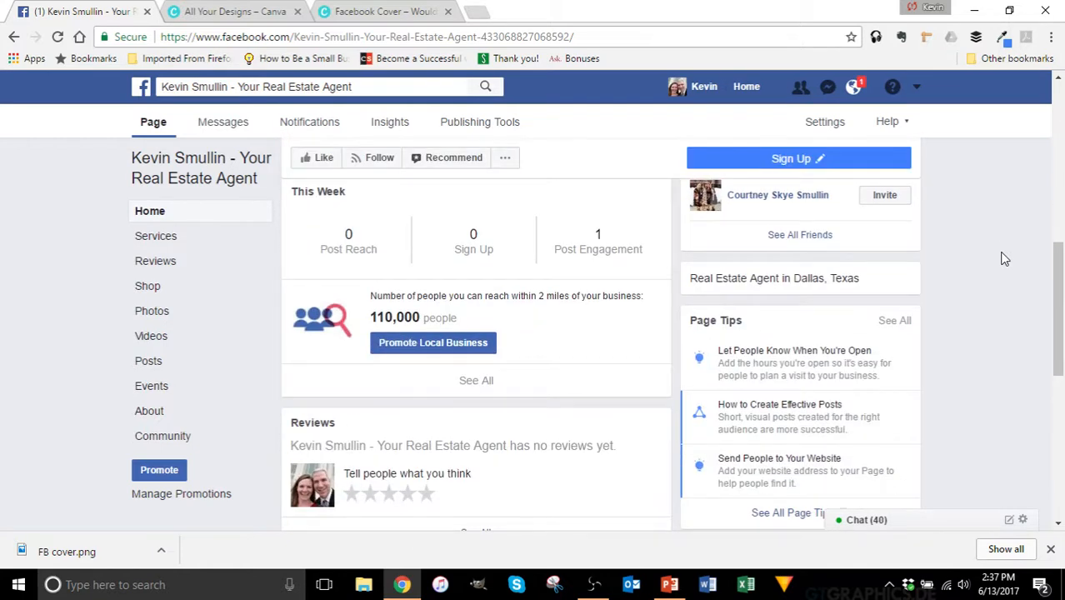
pyautogui.scroll(-2, 1004, 258)
pyautogui.scroll(-5, 1004, 258)
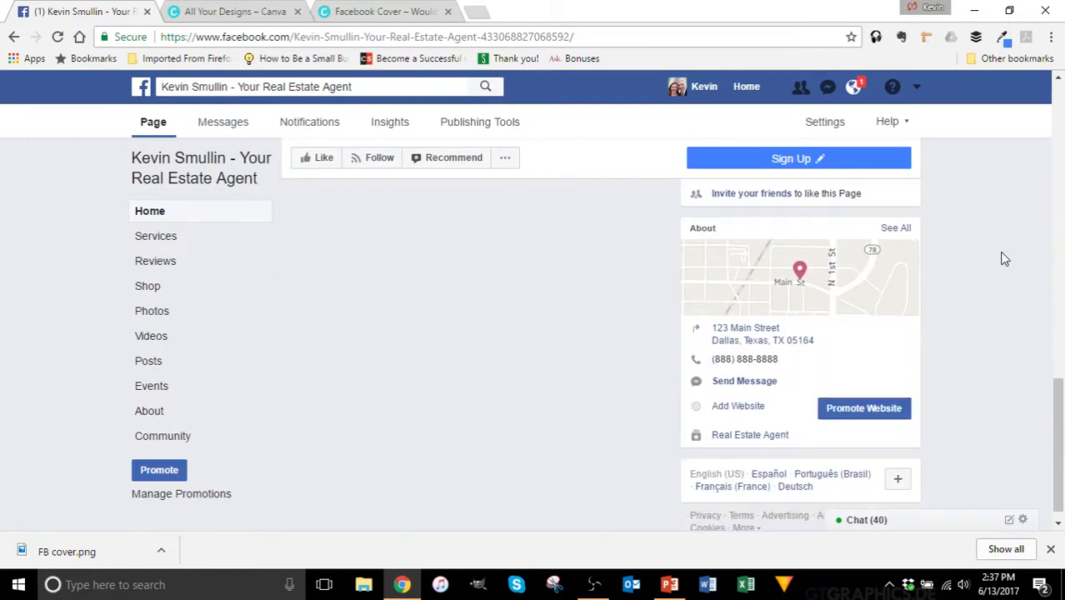
pyautogui.scroll(-3, 1002, 260)
pyautogui.scroll(3, 1002, 262)
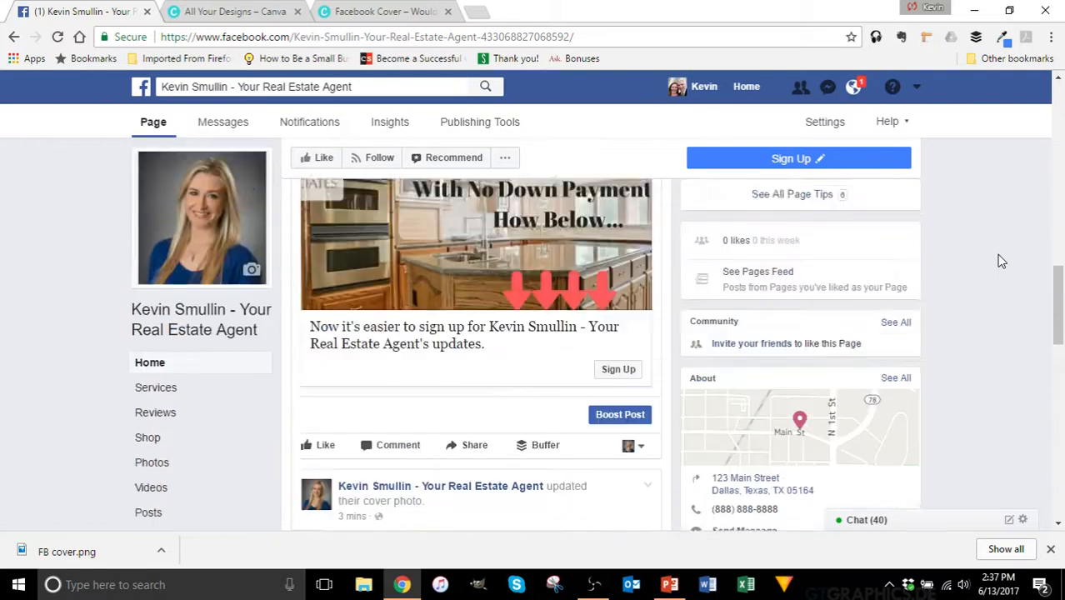
pyautogui.scroll(-2, 943, 309)
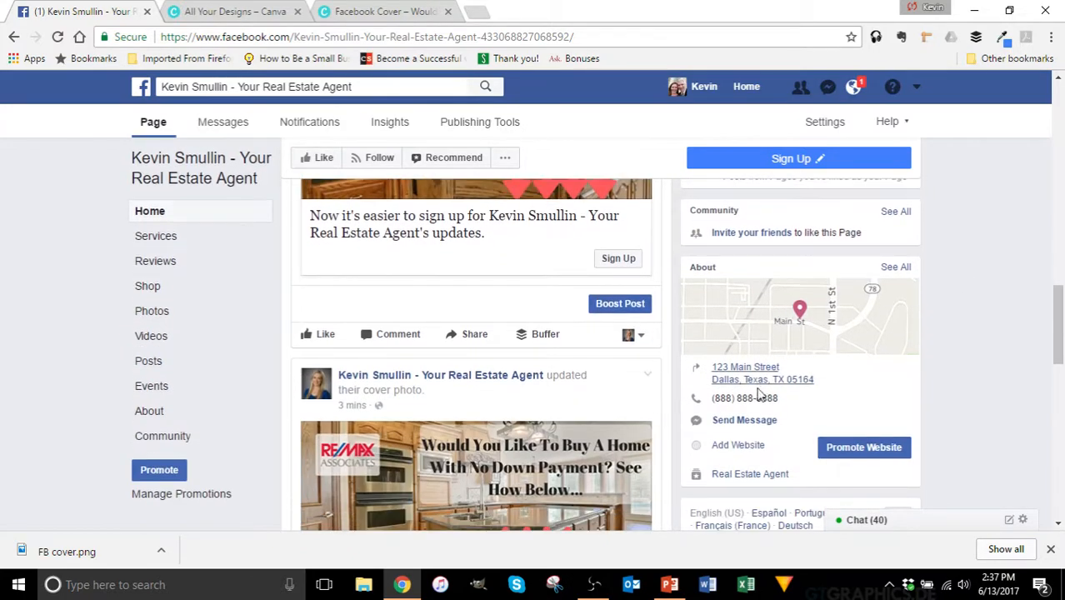
pyautogui.scroll(10, 955, 340)
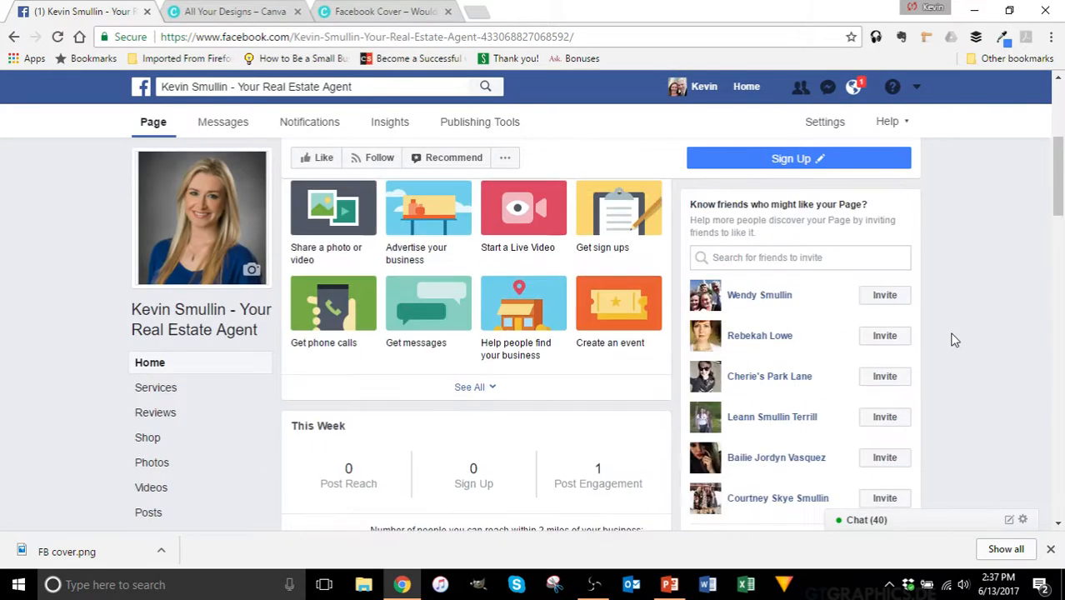
pyautogui.scroll(3, 955, 340)
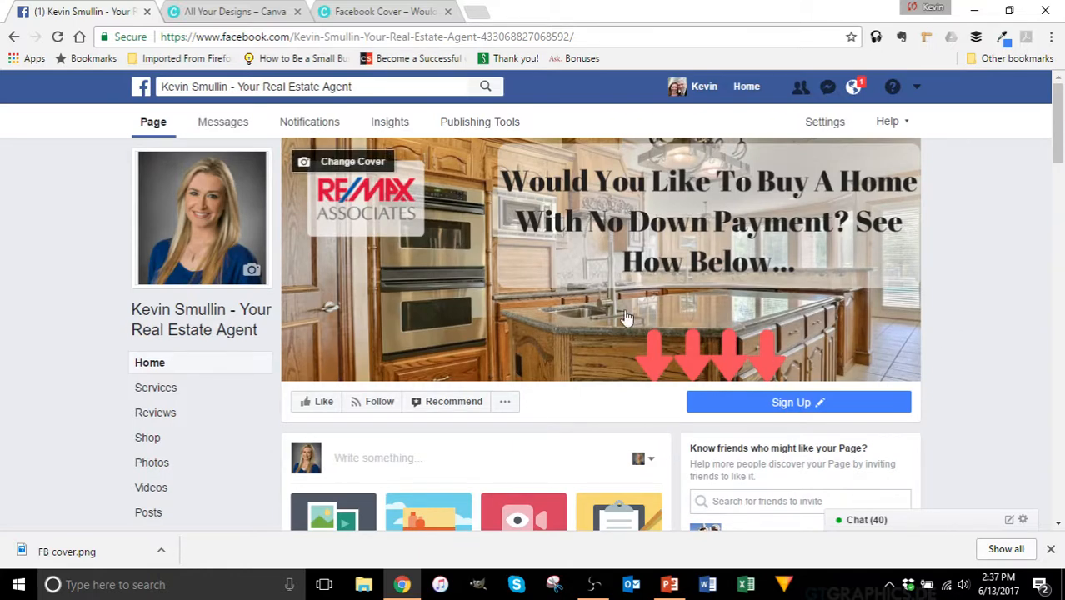
pyautogui.scroll(-3, 621, 300)
# Step: Publish a text post with the lines 'Test', 'Paragraph 2' and 'Etc.'
pyautogui.click(479, 222)
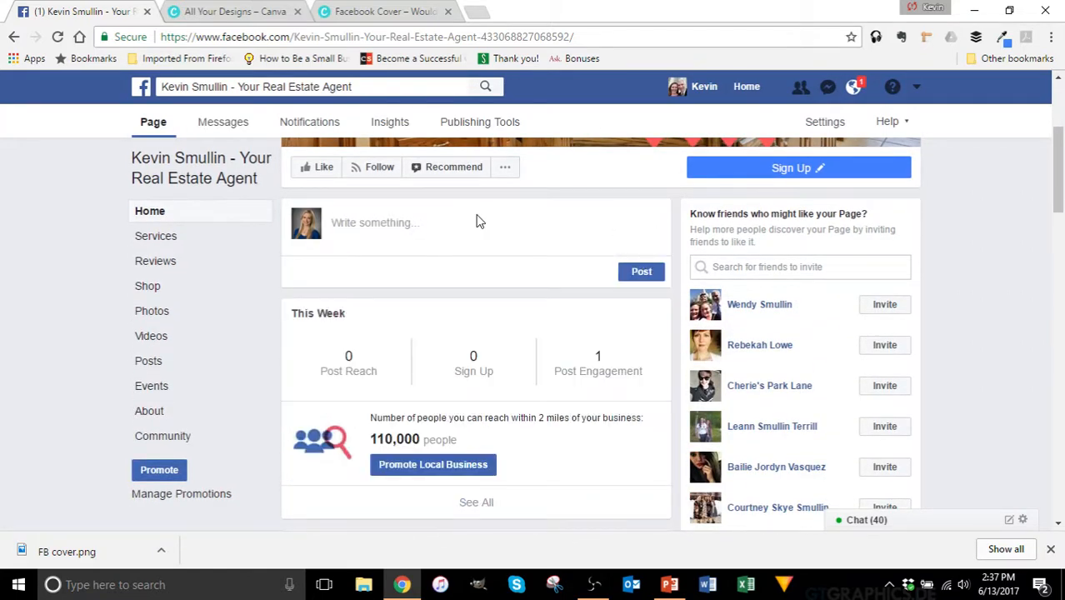
pyautogui.write('Tset')
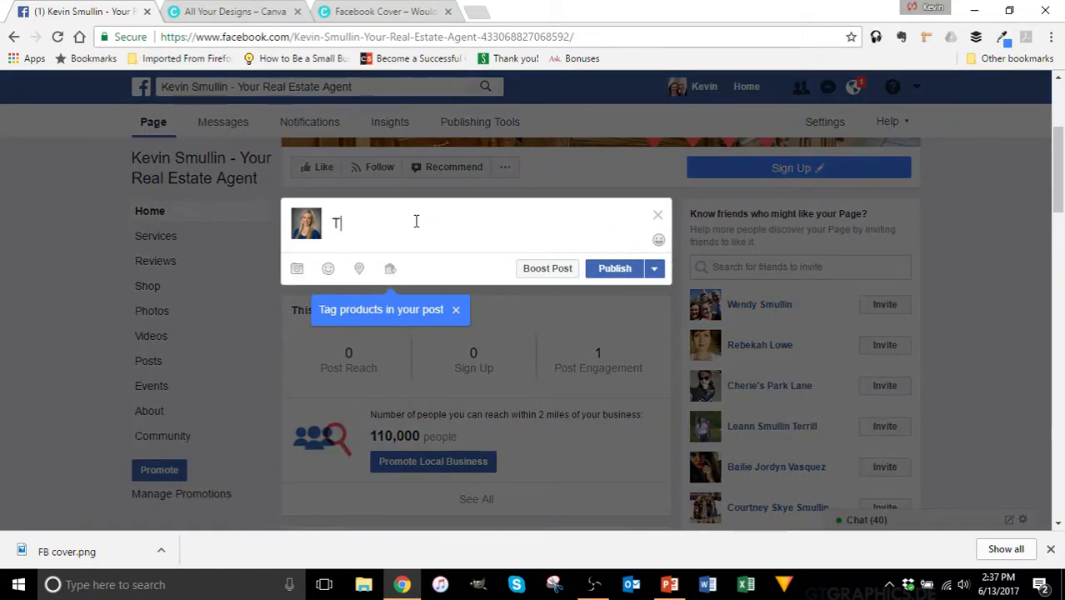
pyautogui.press('BackSpace')
pyautogui.press('BackSpace')
pyautogui.press('BackSpace')
pyautogui.write('est')
pyautogui.press('Return')
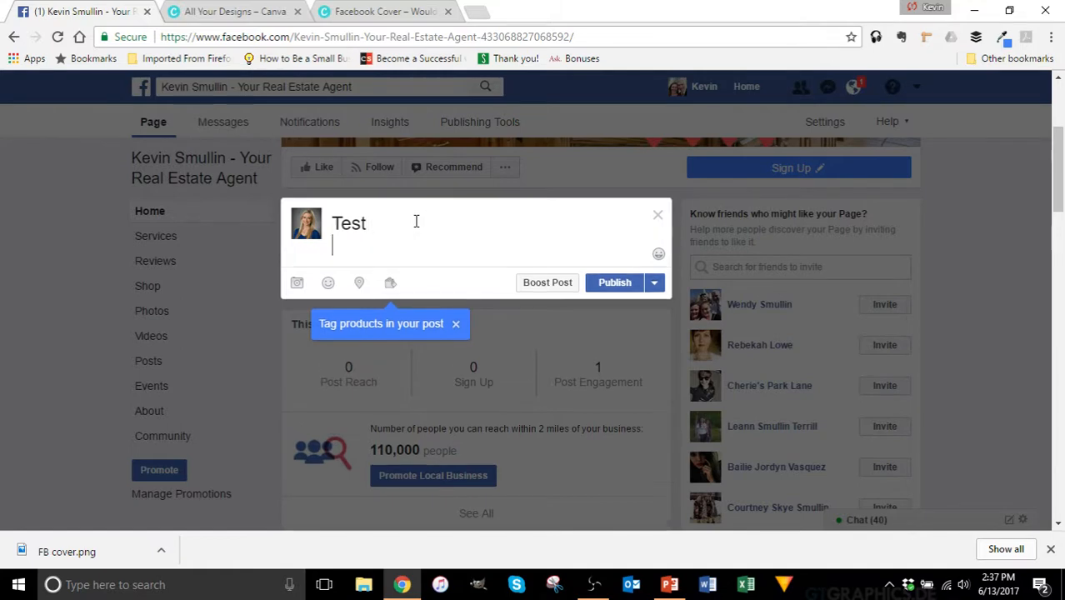
pyautogui.write('Parag')
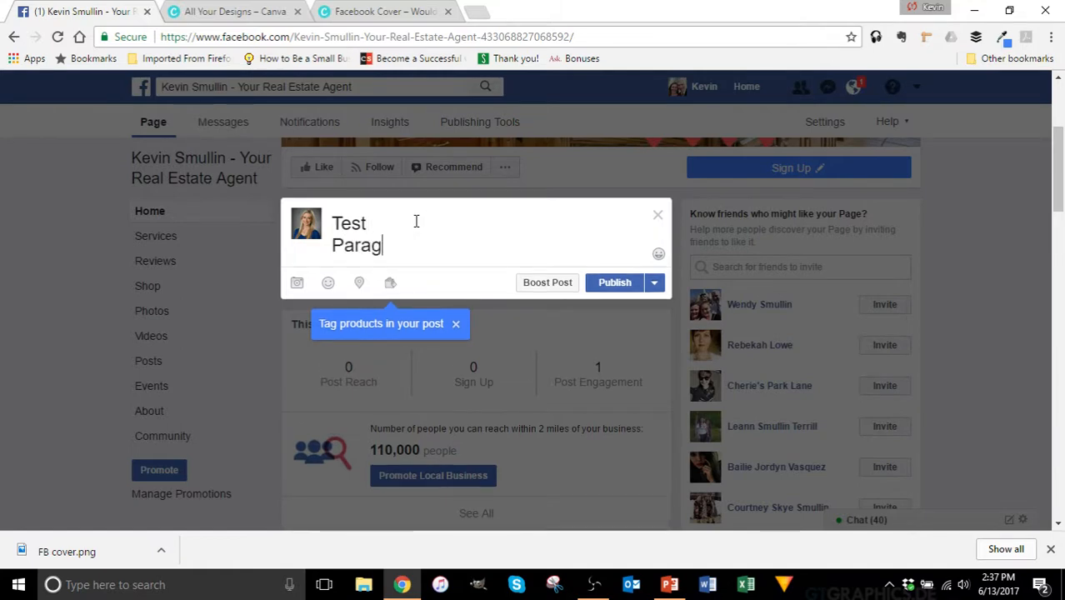
pyautogui.write('rap h 2')
pyautogui.press('Return')
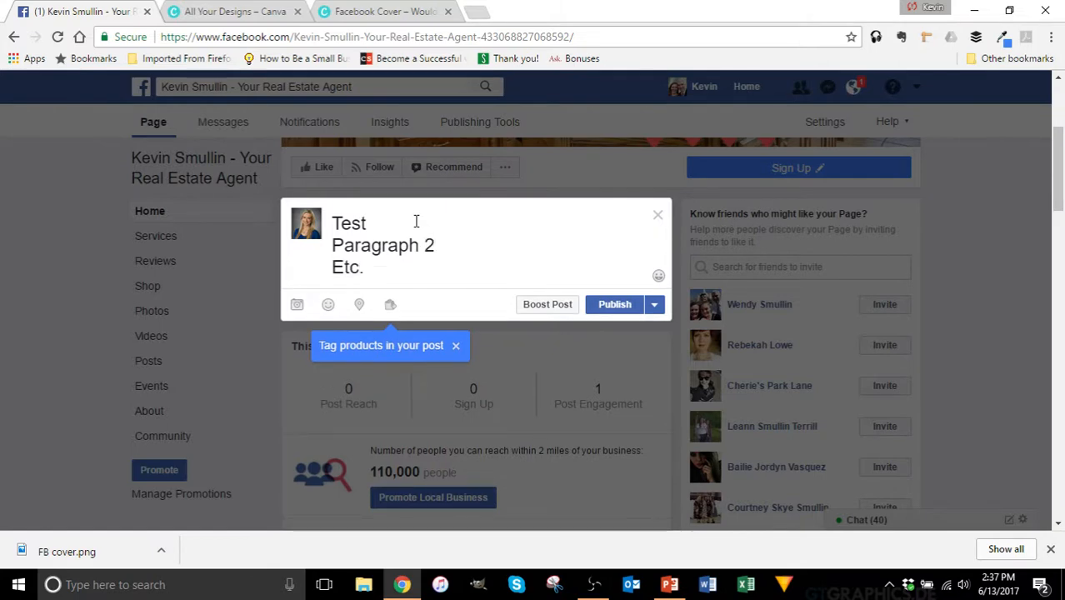
pyautogui.click(615, 305)
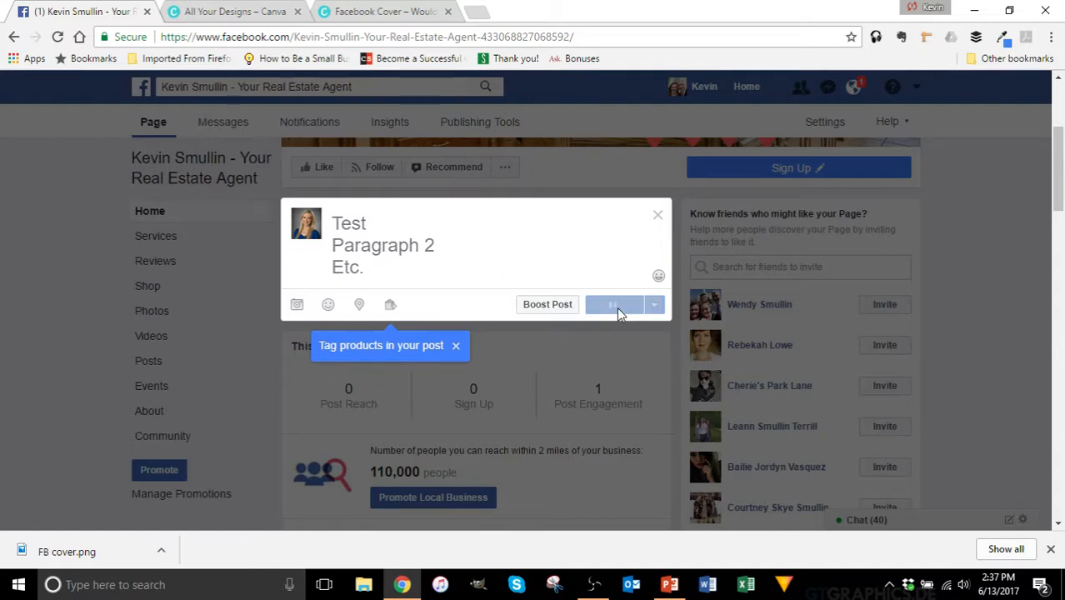
pyautogui.scroll(-5, 571, 243)
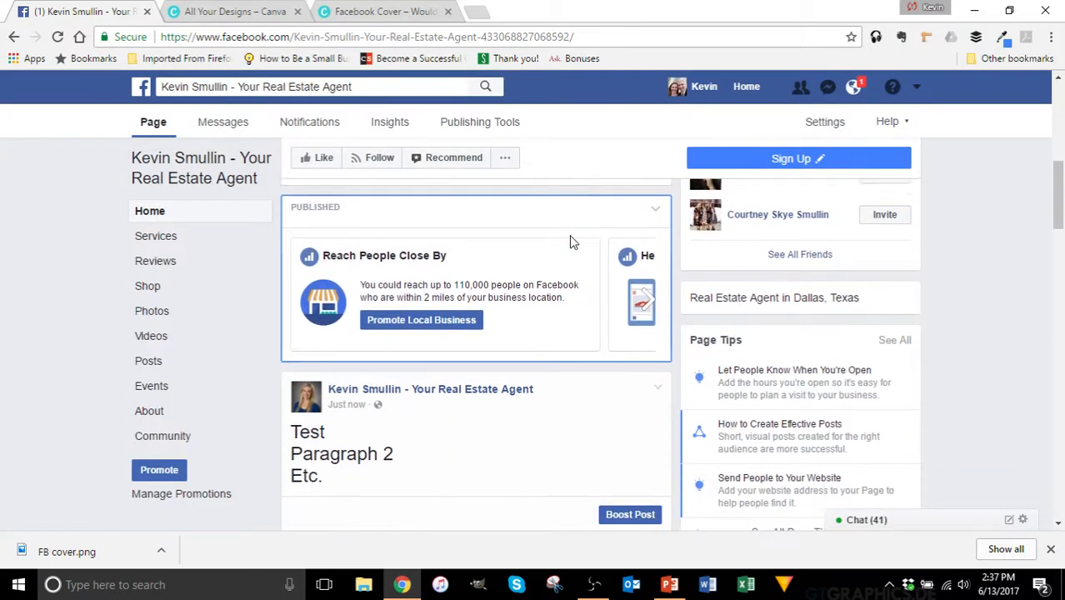
pyautogui.scroll(1, 548, 249)
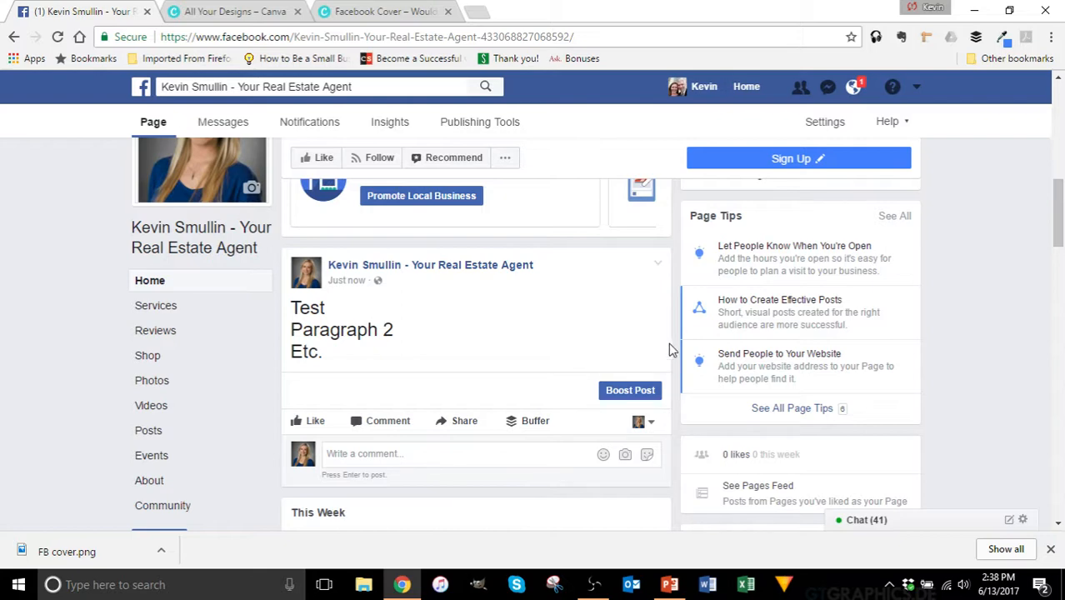
# Step: Pin the Test post to the top of the page and check the Posts section
pyautogui.click(657, 265)
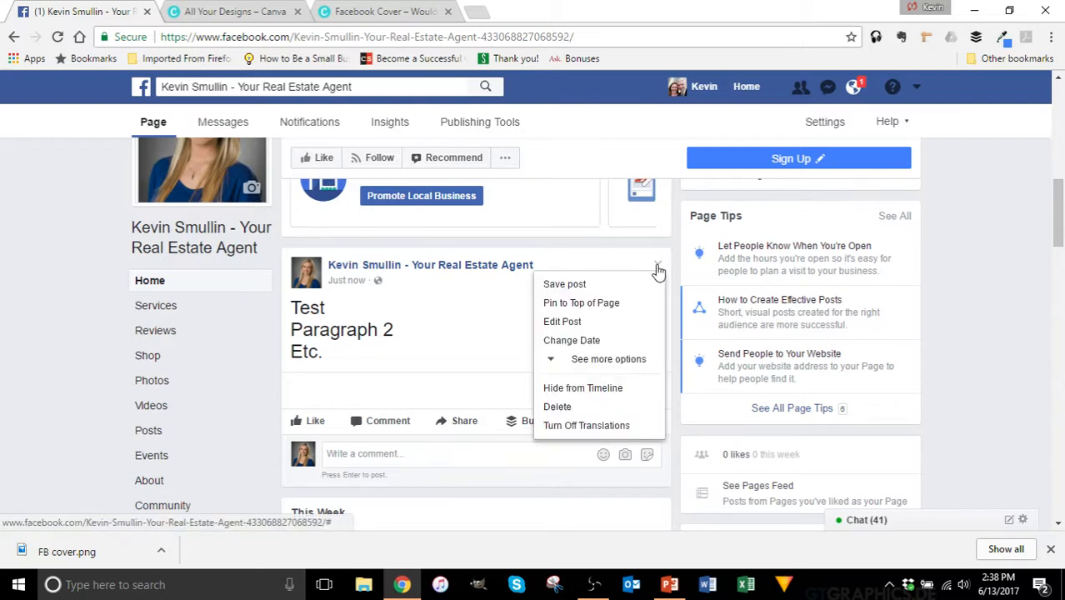
pyautogui.click(590, 303)
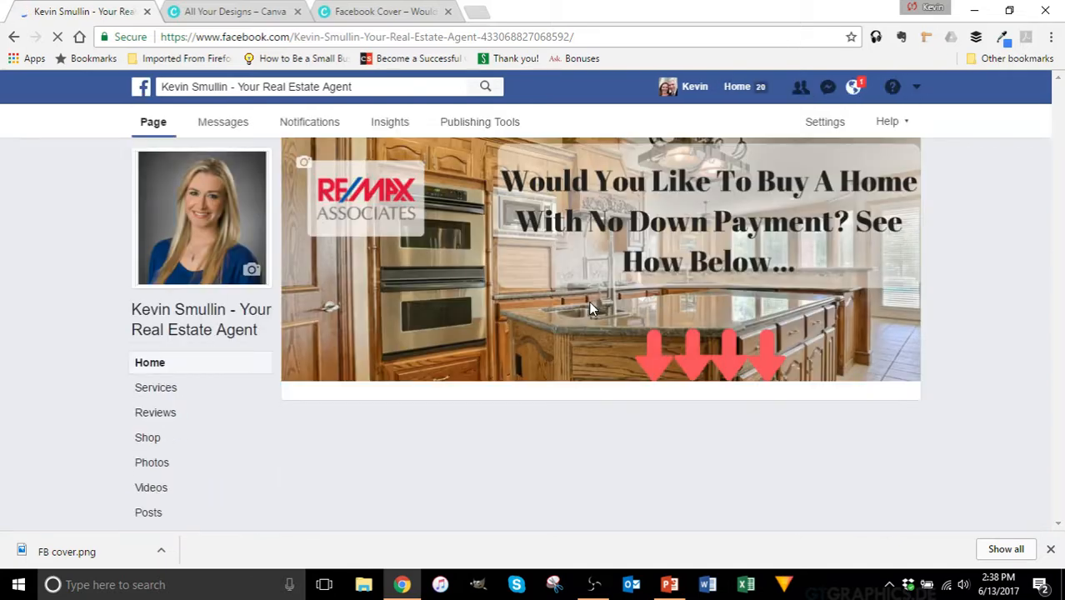
pyautogui.scroll(-10, 607, 271)
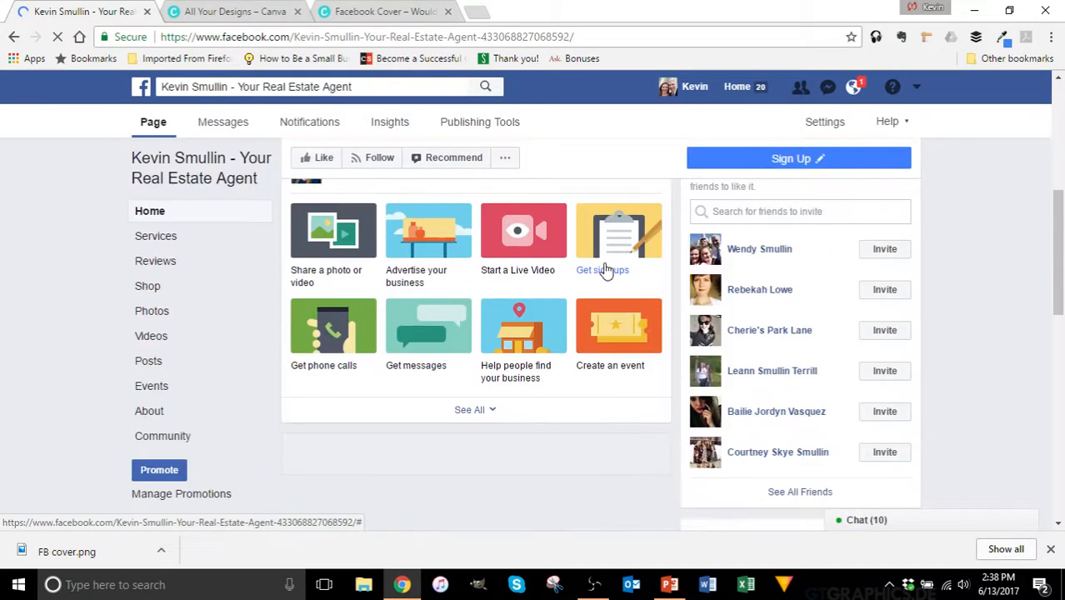
pyautogui.scroll(-4, 607, 271)
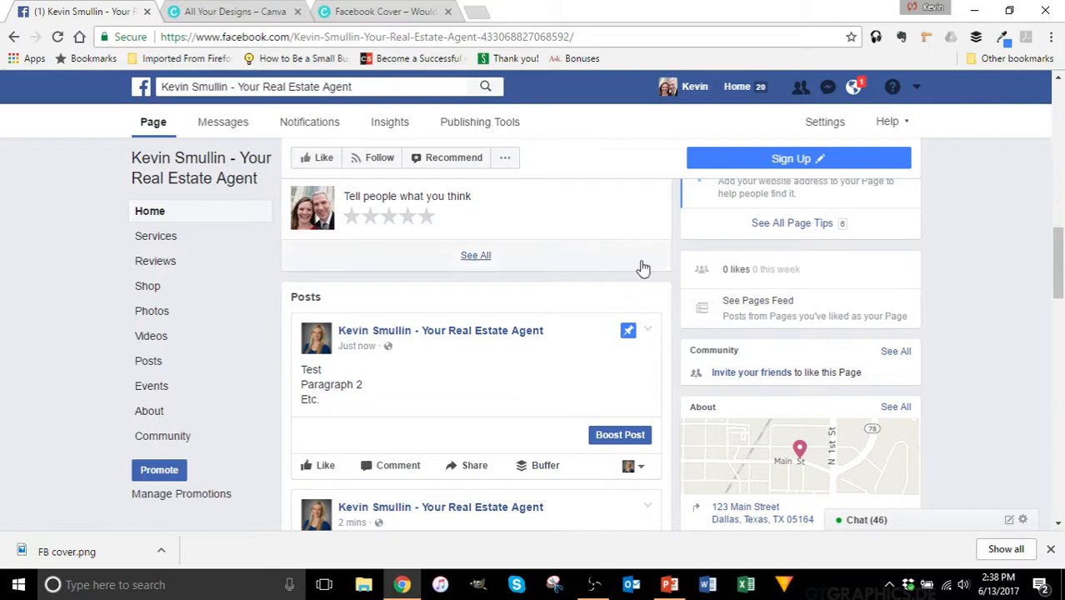
pyautogui.scroll(-3, 644, 267)
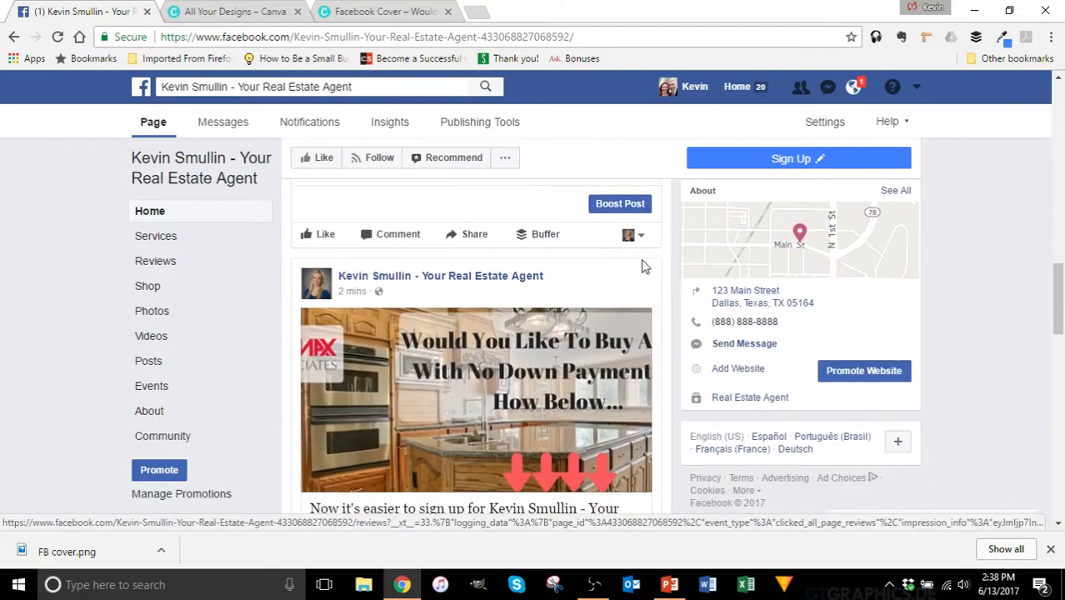
pyautogui.scroll(6, 642, 265)
pyautogui.scroll(5, 560, 268)
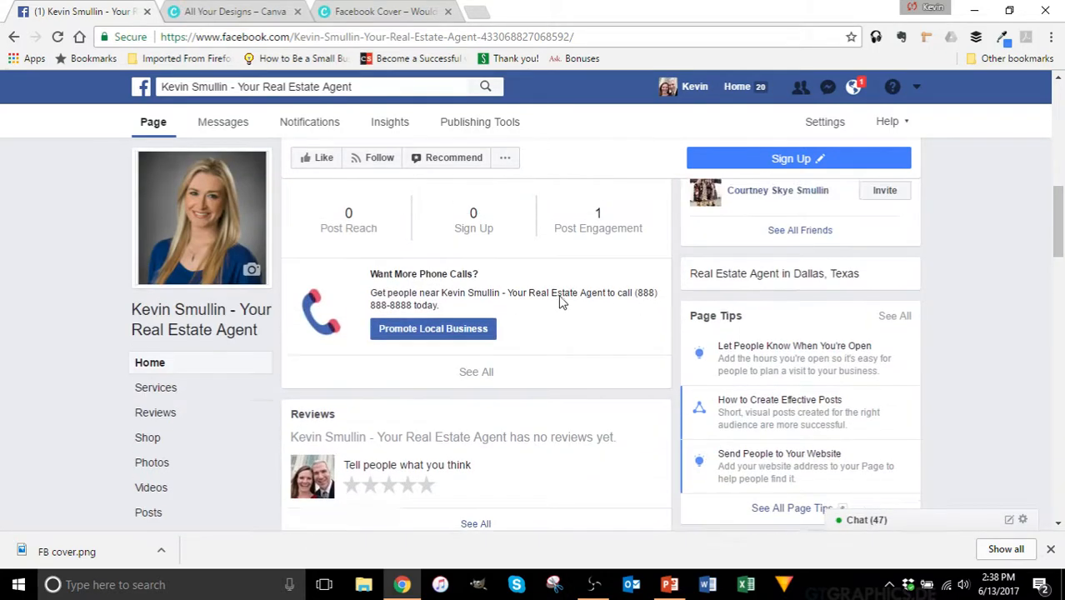
pyautogui.scroll(1, 454, 284)
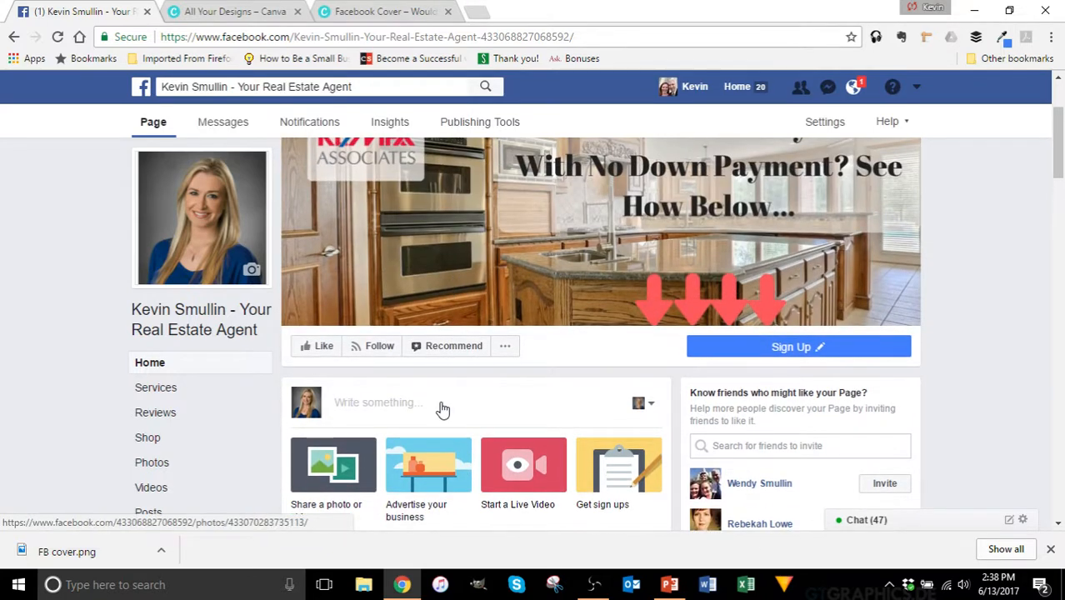
# Step: Publish a post reading 'After that one'
pyautogui.click(440, 402)
pyautogui.write('Af')
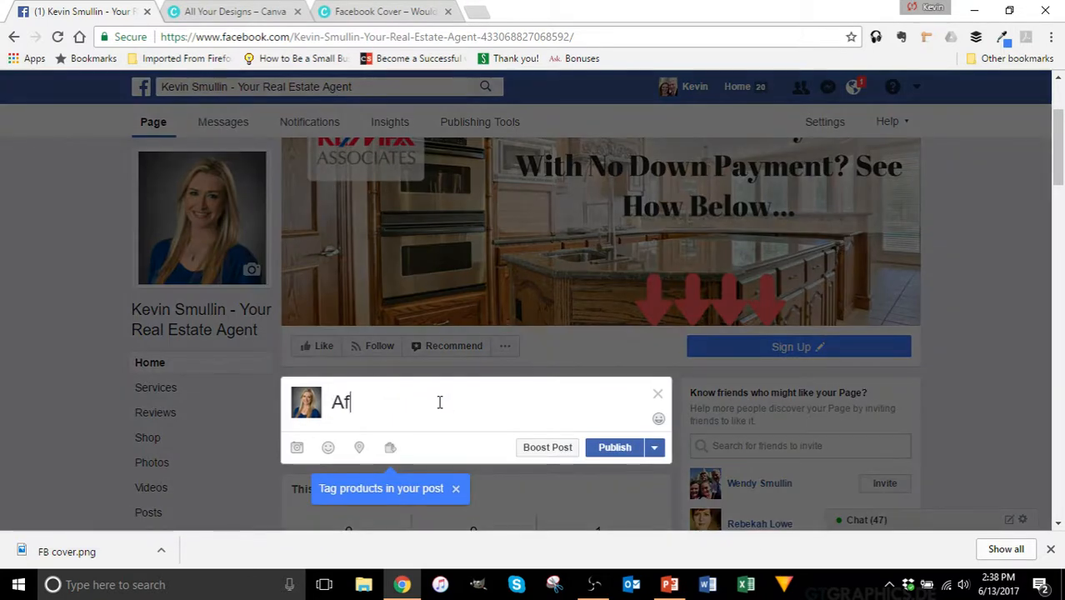
pyautogui.write('ter that one')
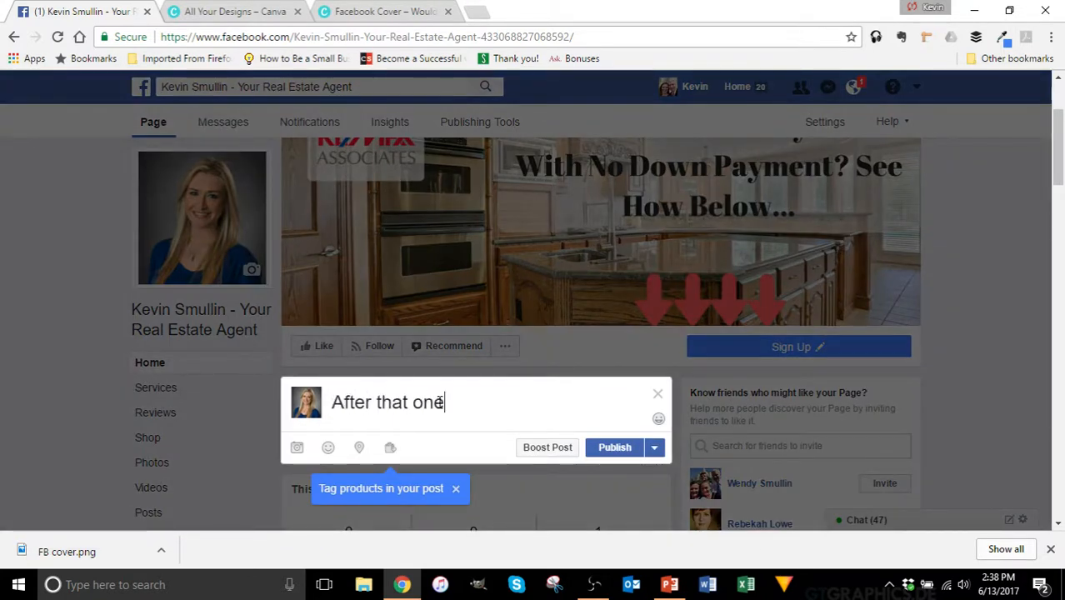
pyautogui.click(617, 447)
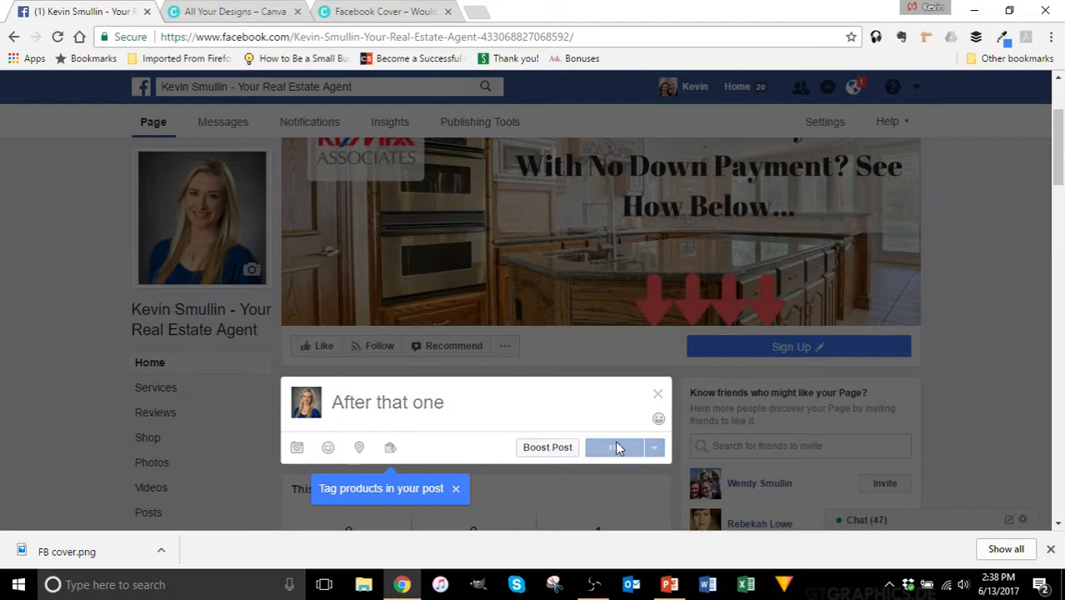
# Step: Close the Chrome download bar and review the page's posts
pyautogui.scroll(-6, 619, 454)
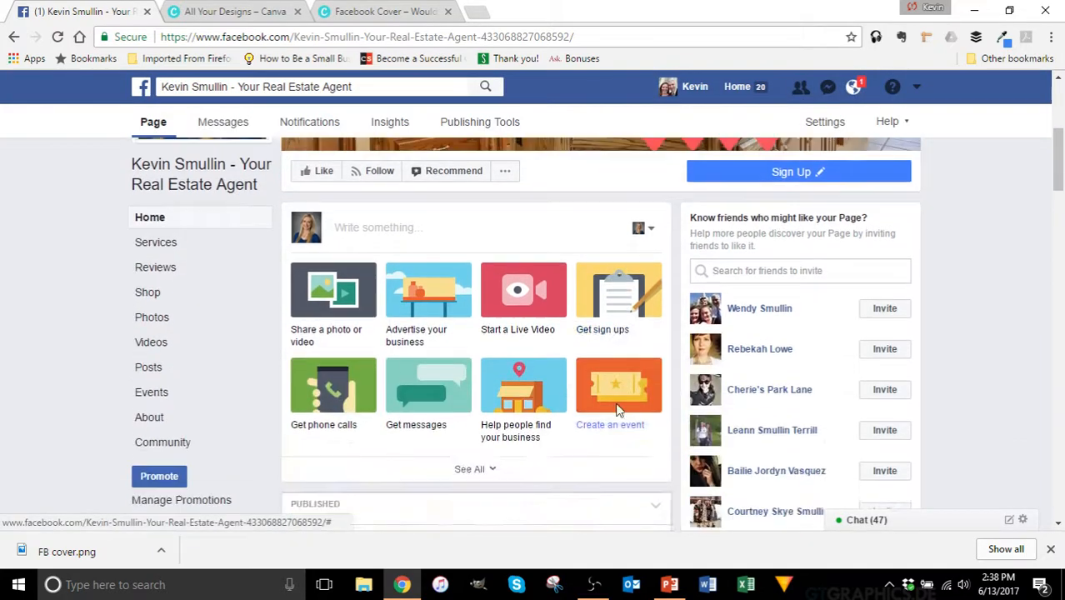
pyautogui.click(1051, 554)
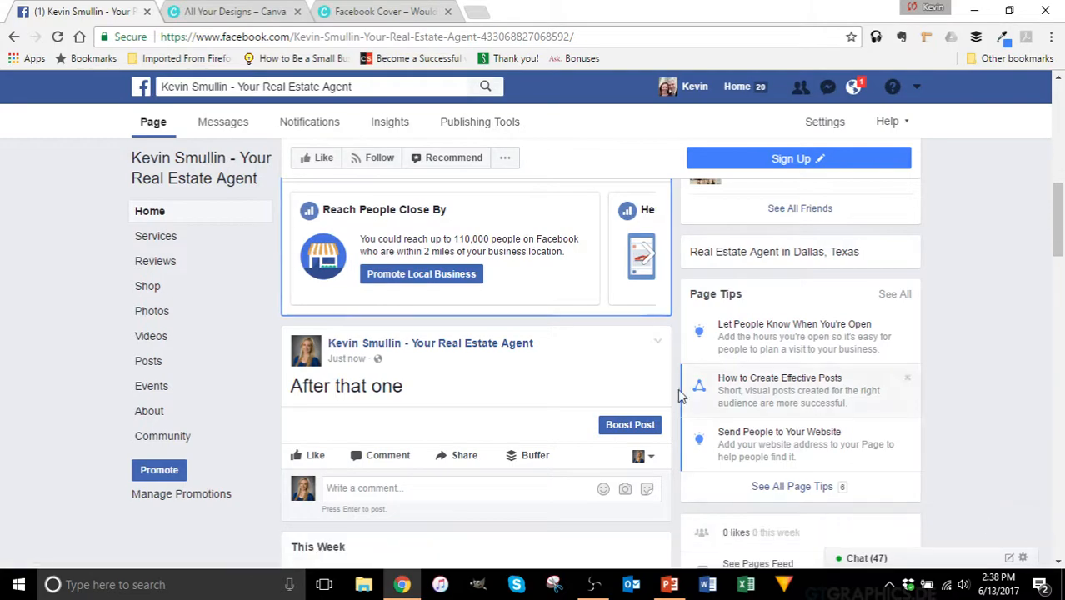
pyautogui.scroll(-1, 598, 326)
pyautogui.scroll(3, 600, 330)
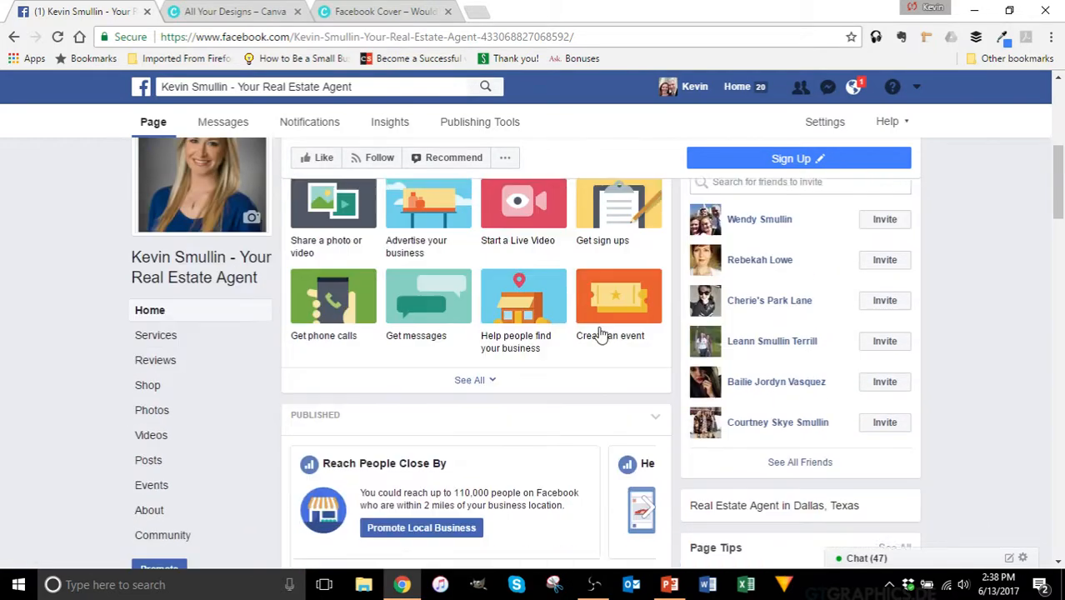
pyautogui.scroll(-7, 598, 334)
pyautogui.scroll(-10, 599, 333)
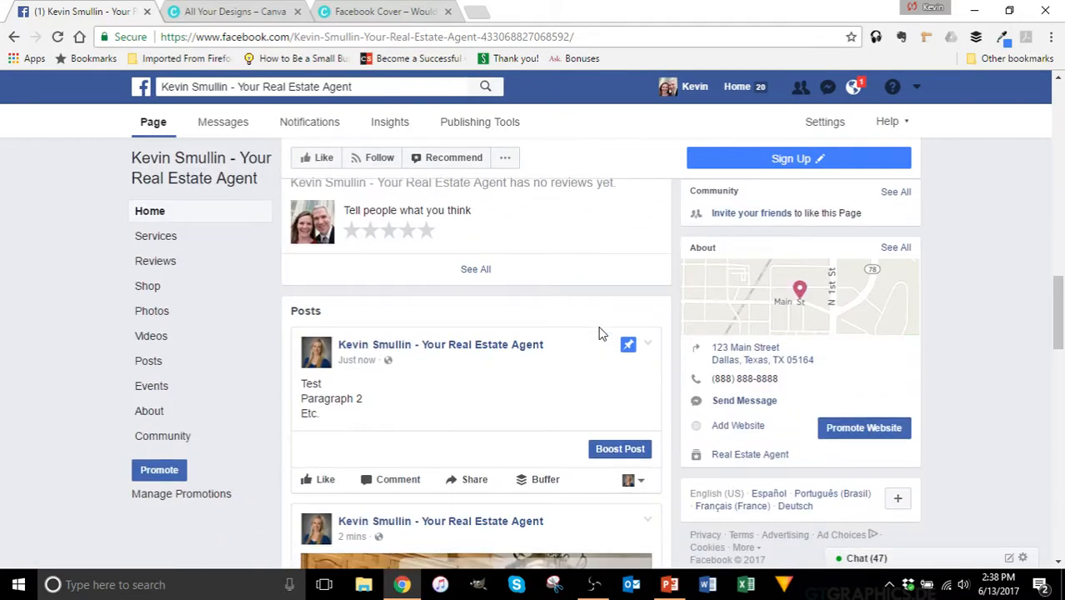
pyautogui.scroll(1, 598, 333)
pyautogui.scroll(10, 600, 333)
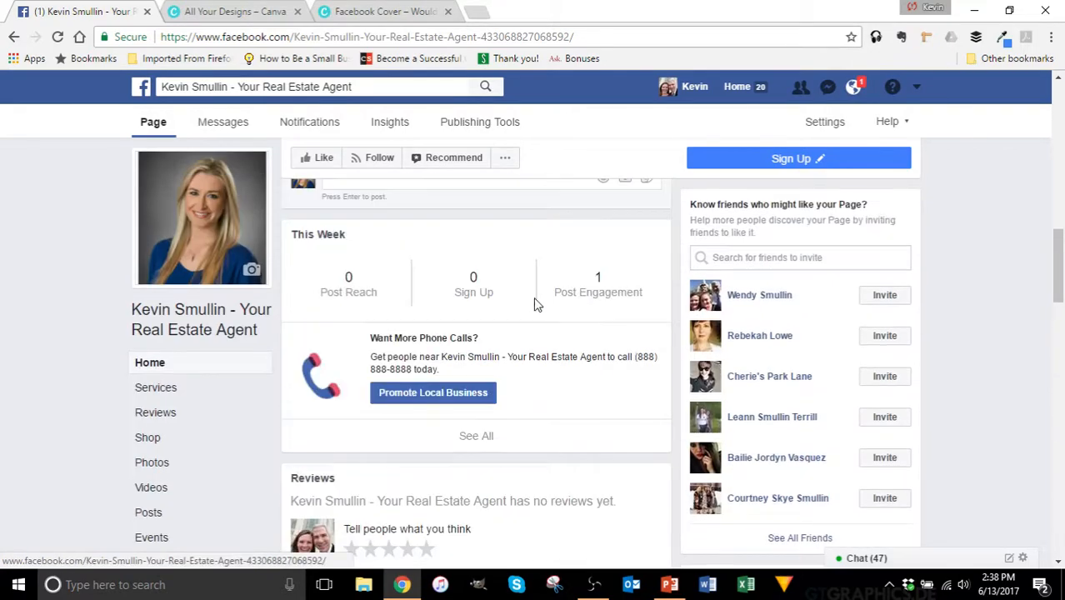
# Step: Reload the page's Home view and scroll down toward the Posts section
pyautogui.click(148, 363)
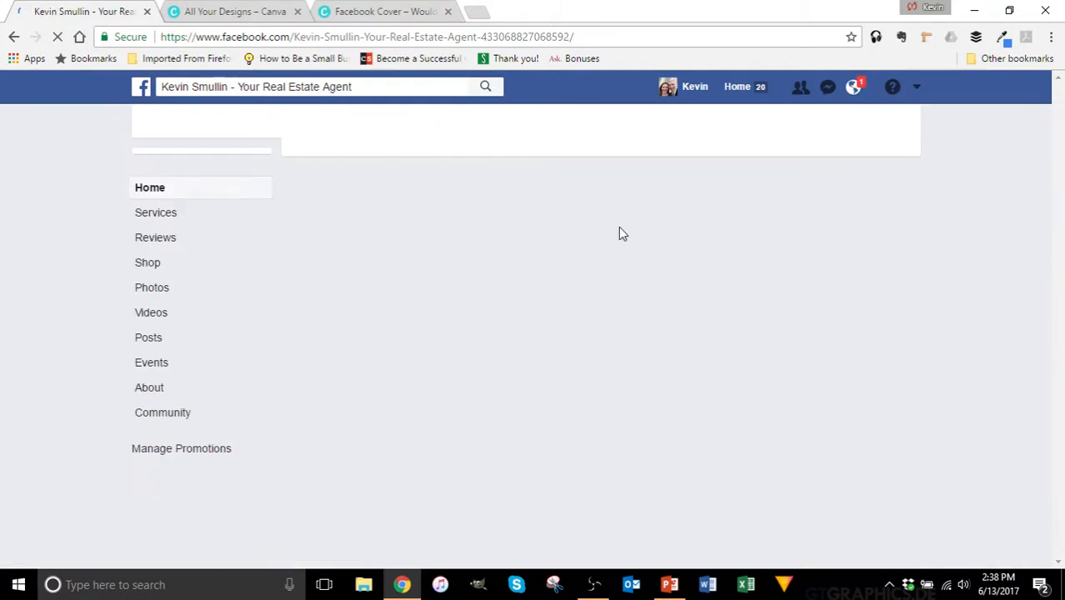
pyautogui.scroll(-9, 627, 230)
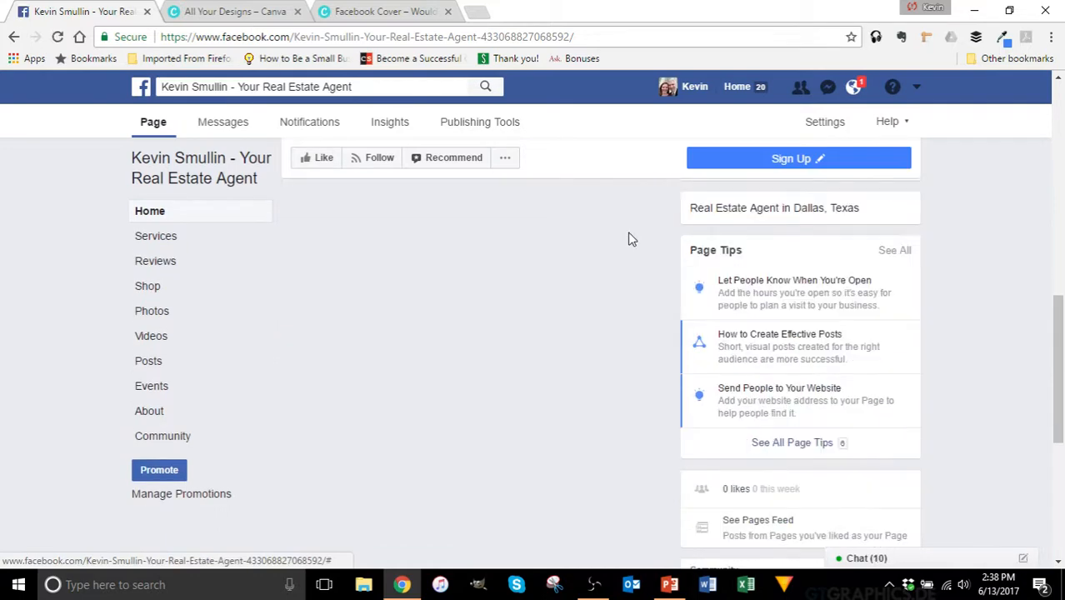
pyautogui.scroll(-5, 631, 240)
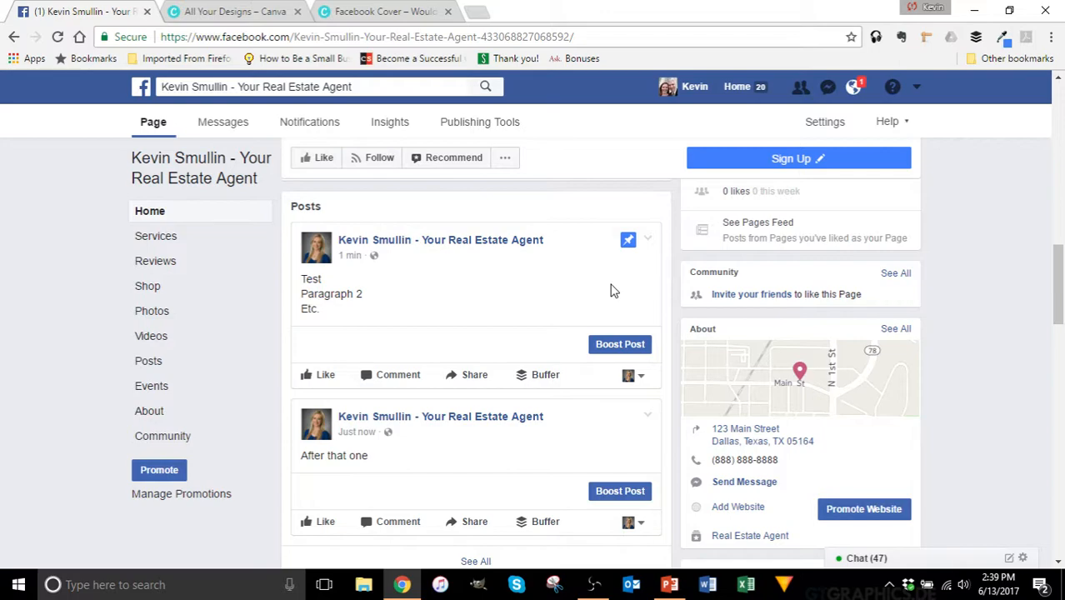
pyautogui.scroll(10, 644, 272)
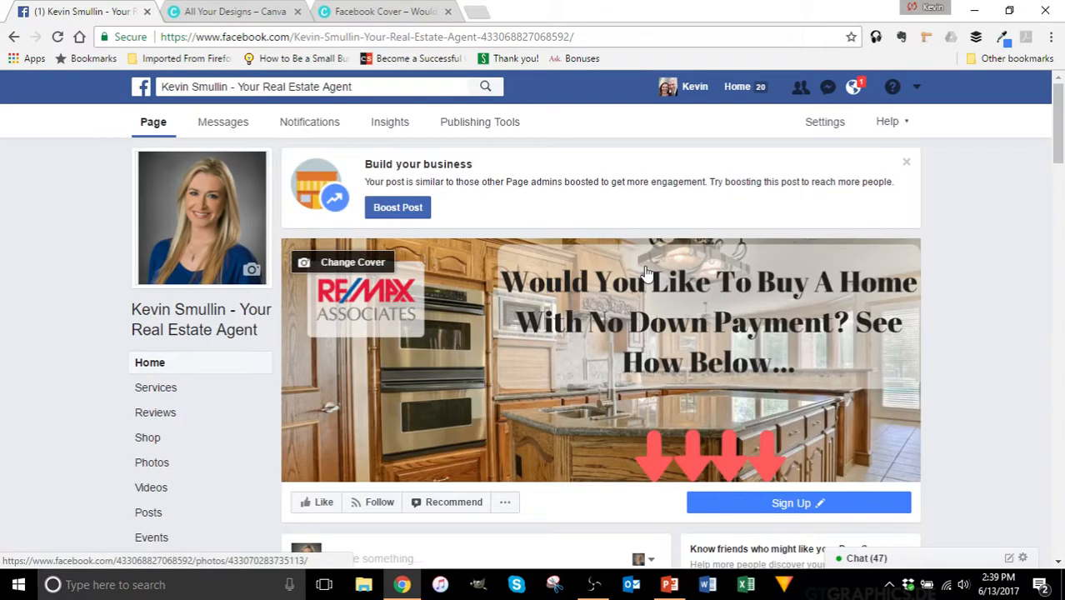
pyautogui.scroll(-5, 646, 272)
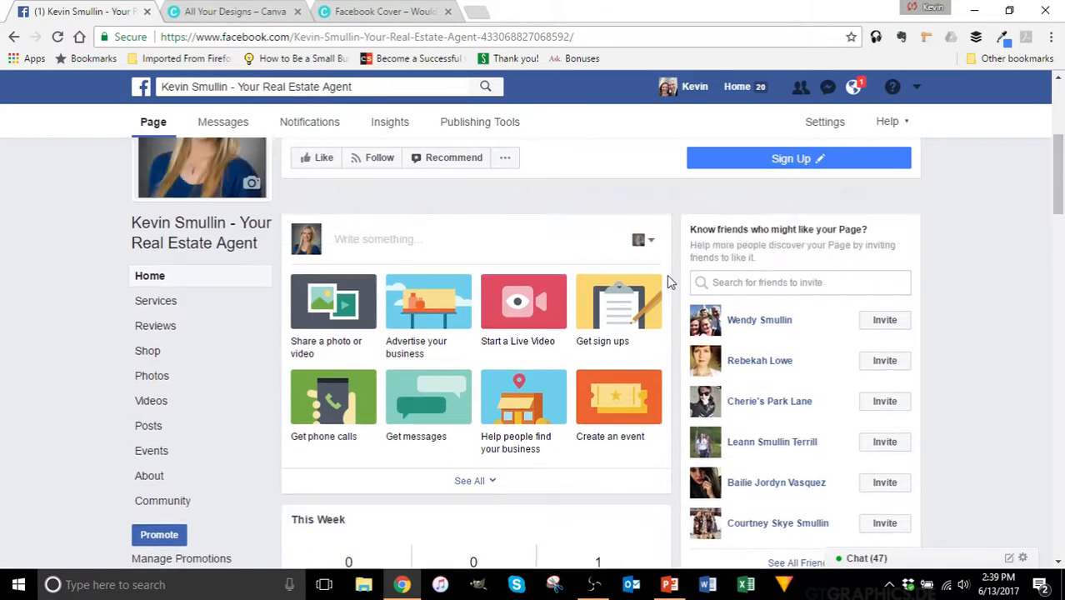
pyautogui.scroll(3, 666, 274)
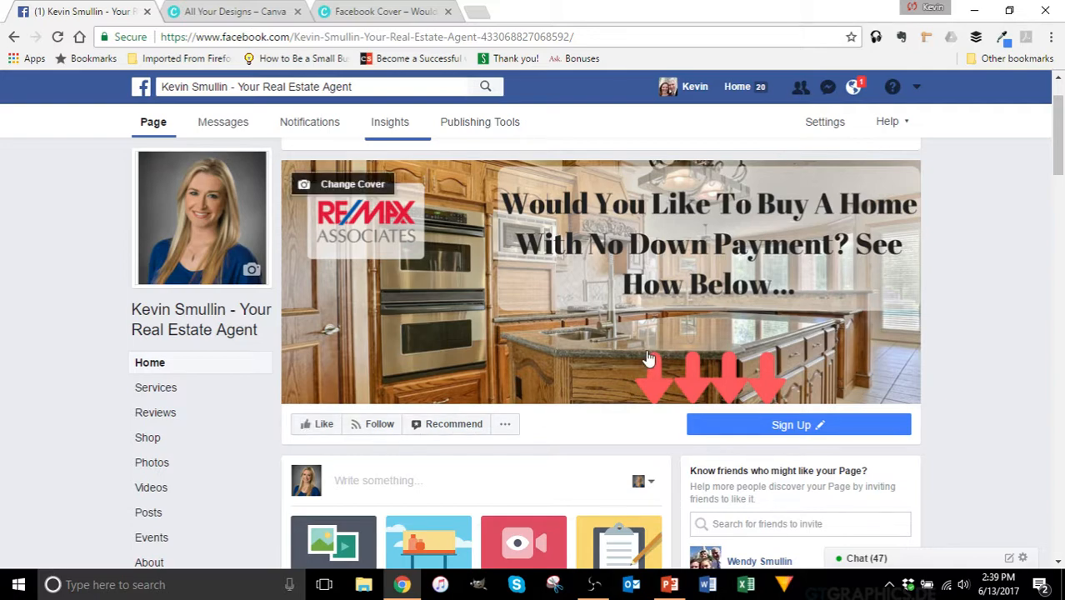
pyautogui.scroll(-1, 650, 358)
pyautogui.scroll(-1, 652, 355)
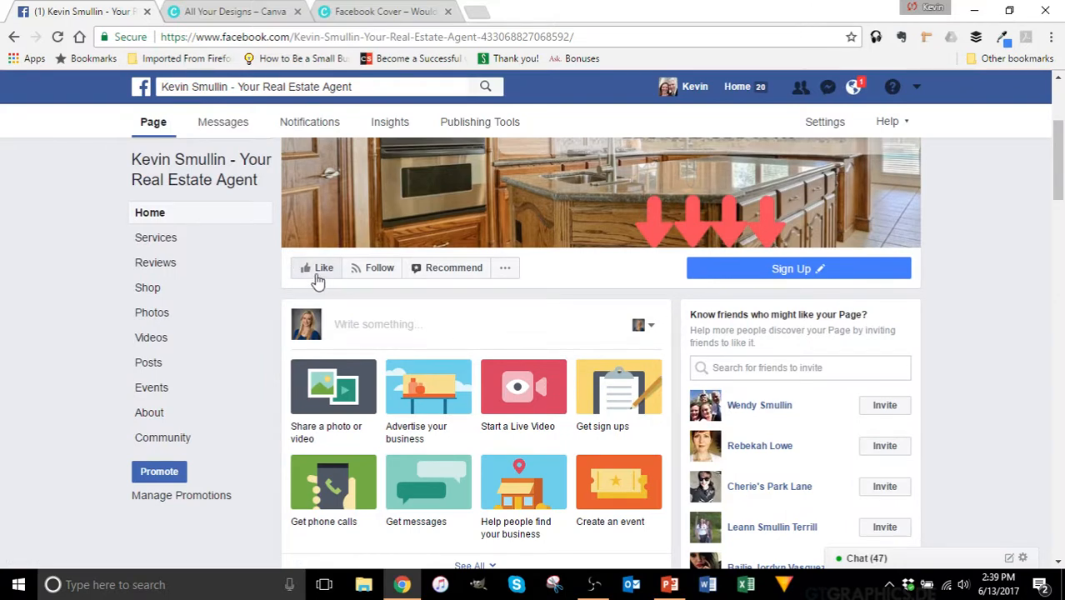
pyautogui.scroll(-1, 656, 289)
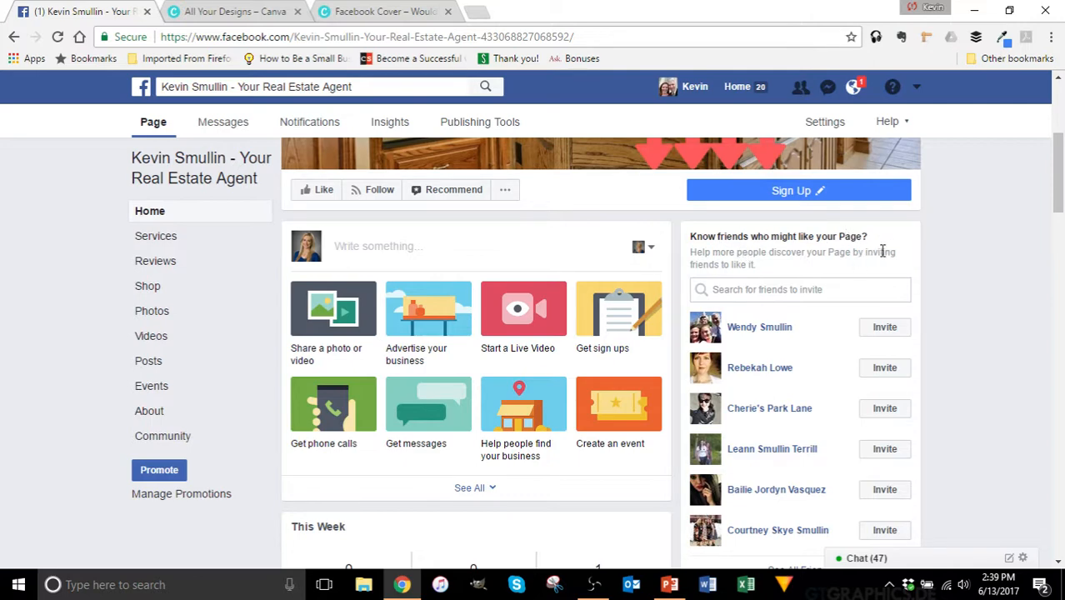
pyautogui.scroll(-1, 884, 250)
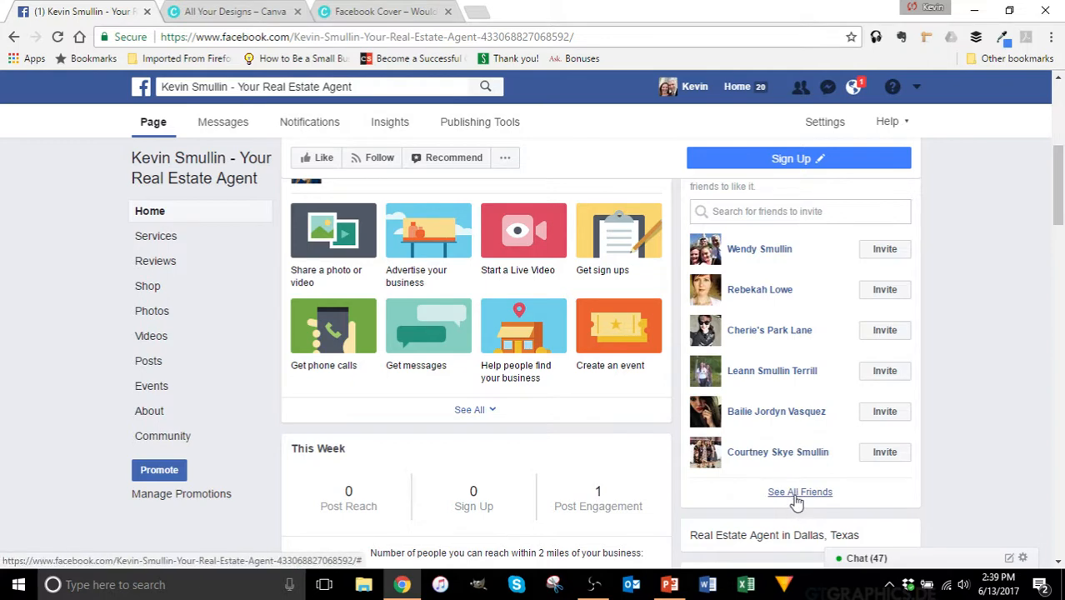
pyautogui.scroll(2, 831, 412)
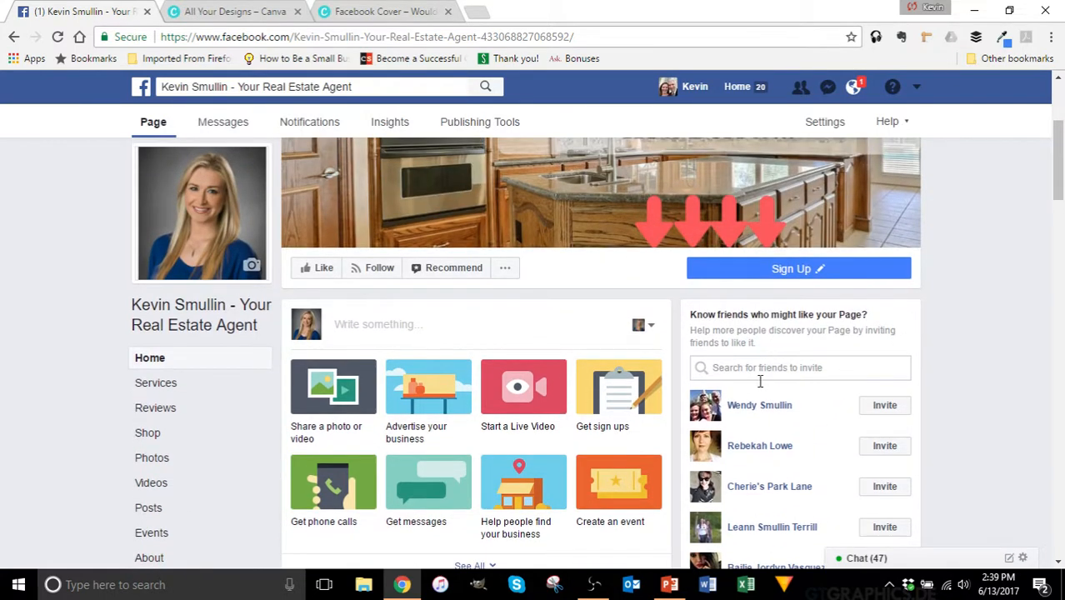